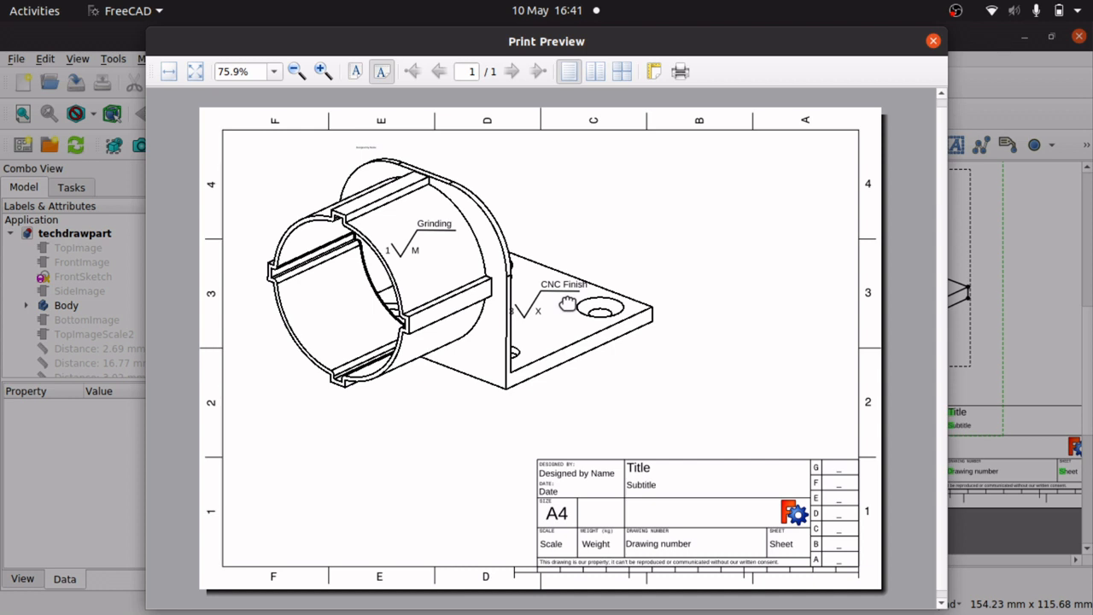
Step: Close the print preview and return to the drawing page around the Grinding symbol
{"action": "left_click", "coordinate": [933, 40]}
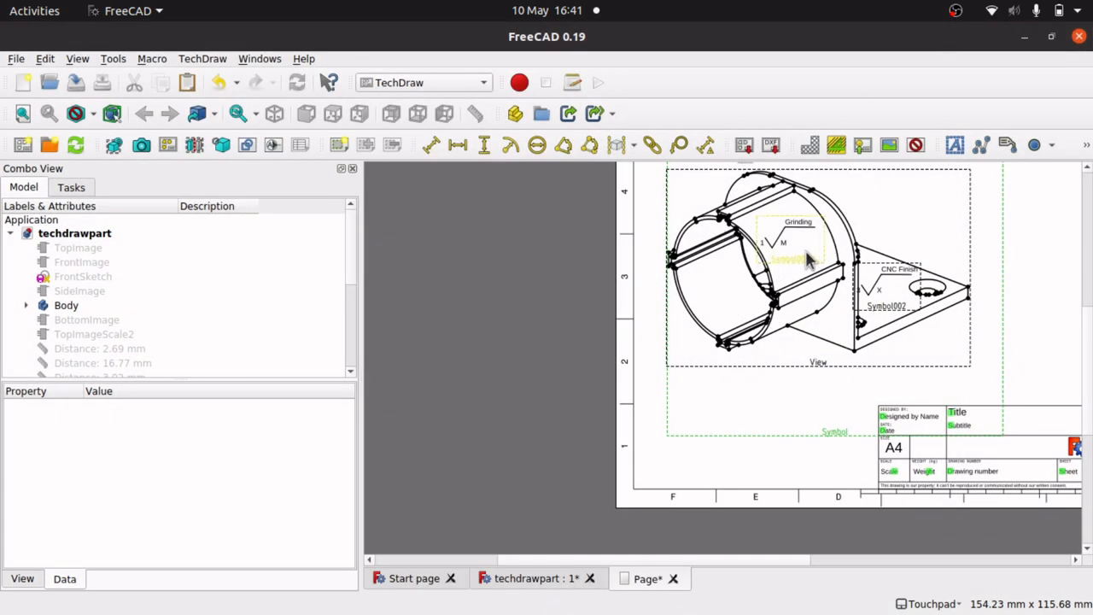
{"action": "scroll", "coordinate": [811, 259], "scroll_direction": "up", "scroll_amount": 1}
{"action": "scroll", "coordinate": [812, 259], "scroll_direction": "up", "scroll_amount": 6}
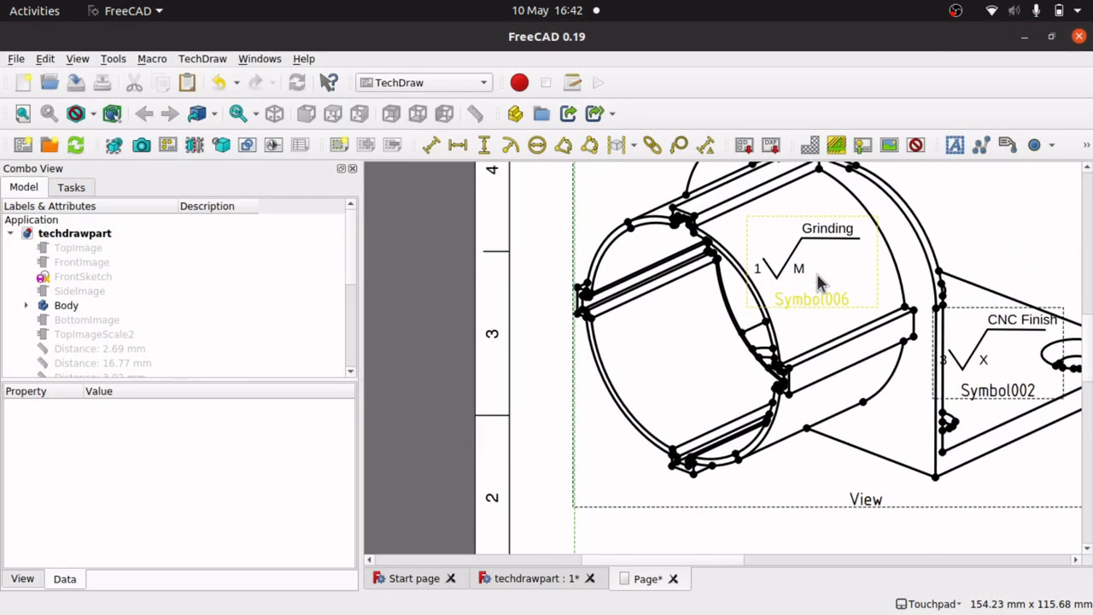
{"action": "key", "text": "alt+F11"}
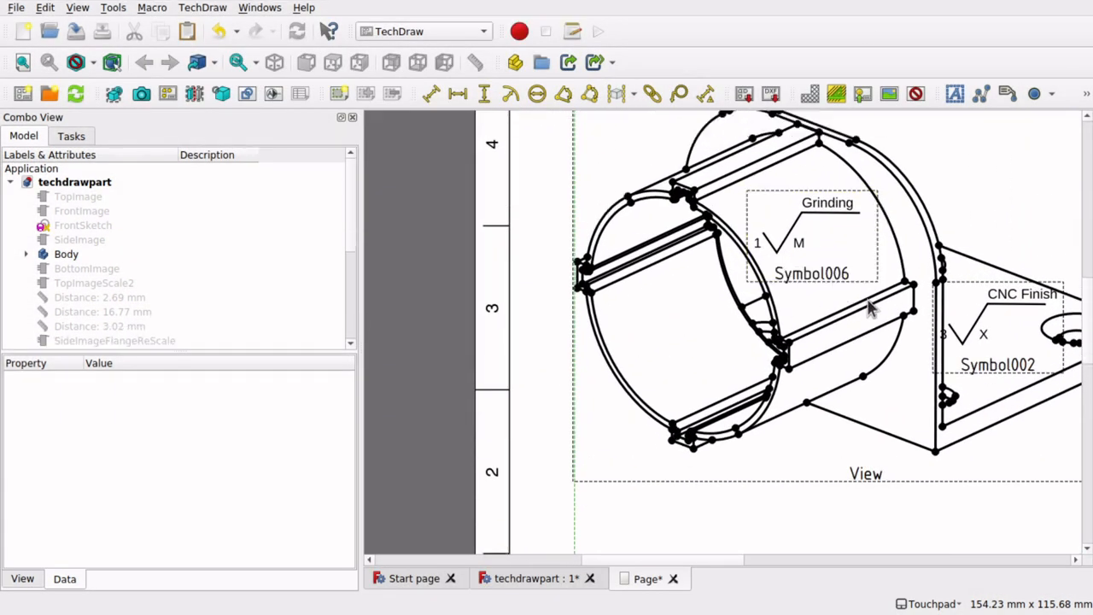
Step: Change the Grinding symbol's editable texts to 10, S and 100% in the first three entries
{"action": "left_click", "coordinate": [812, 218]}
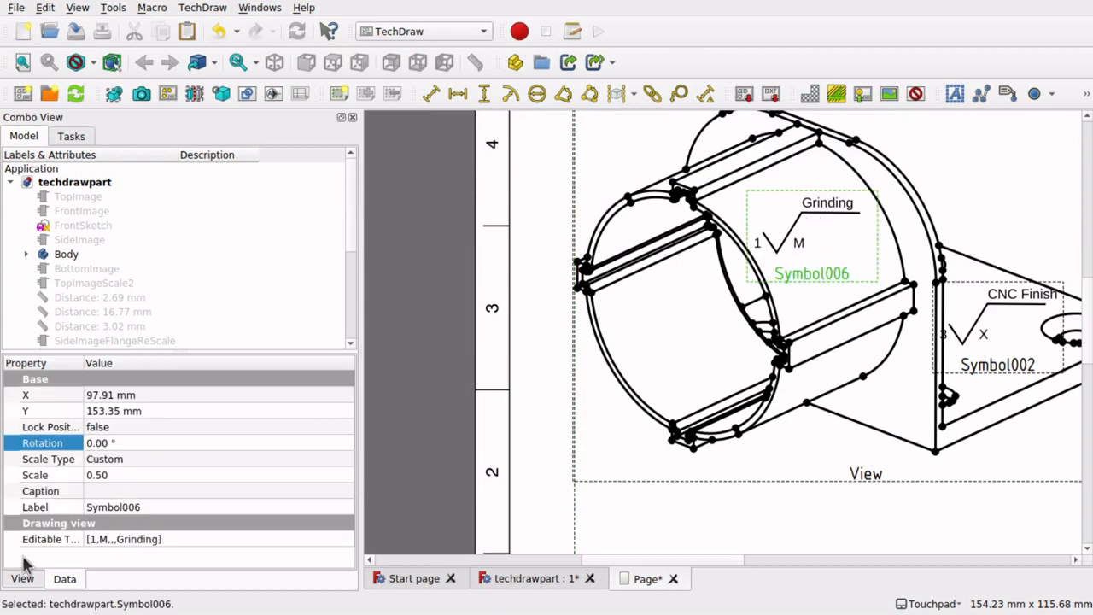
{"action": "left_click", "coordinate": [338, 539]}
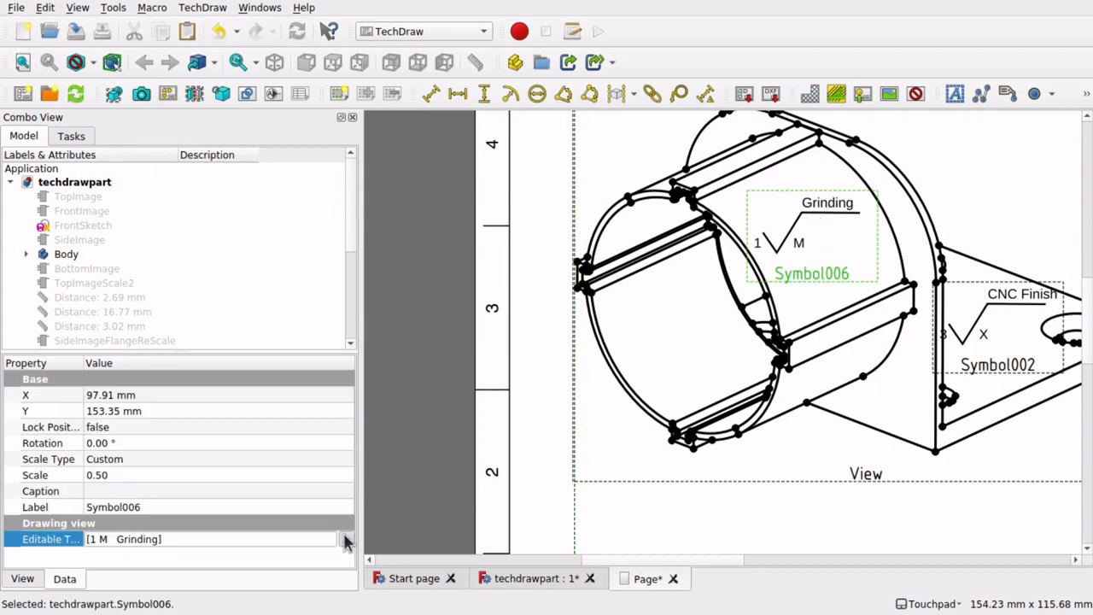
{"action": "left_click", "coordinate": [346, 540]}
{"action": "double_click", "coordinate": [464, 255]}
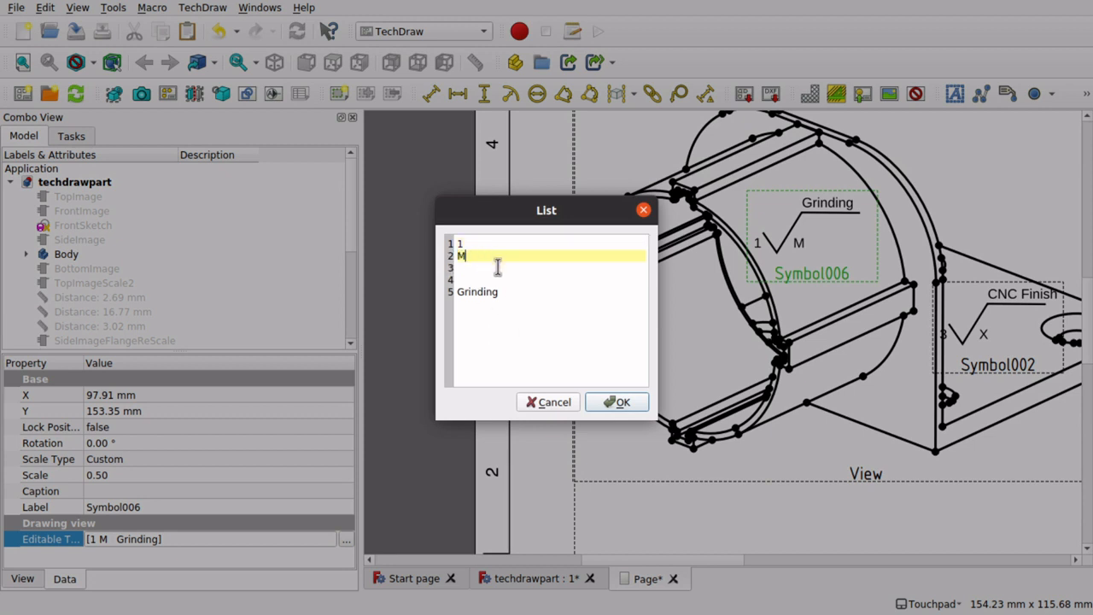
{"action": "key", "text": "BackSpace"}
{"action": "type", "text": "S"}
{"action": "key", "text": "Up"}
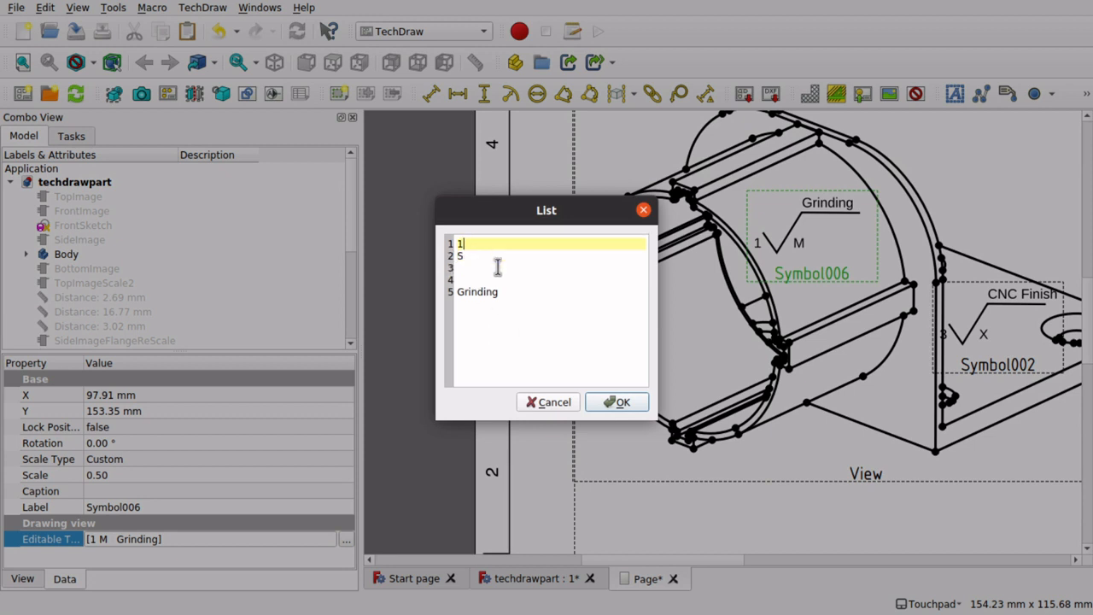
{"action": "type", "text": "0"}
{"action": "key", "text": "Down"}
{"action": "key", "text": "Down"}
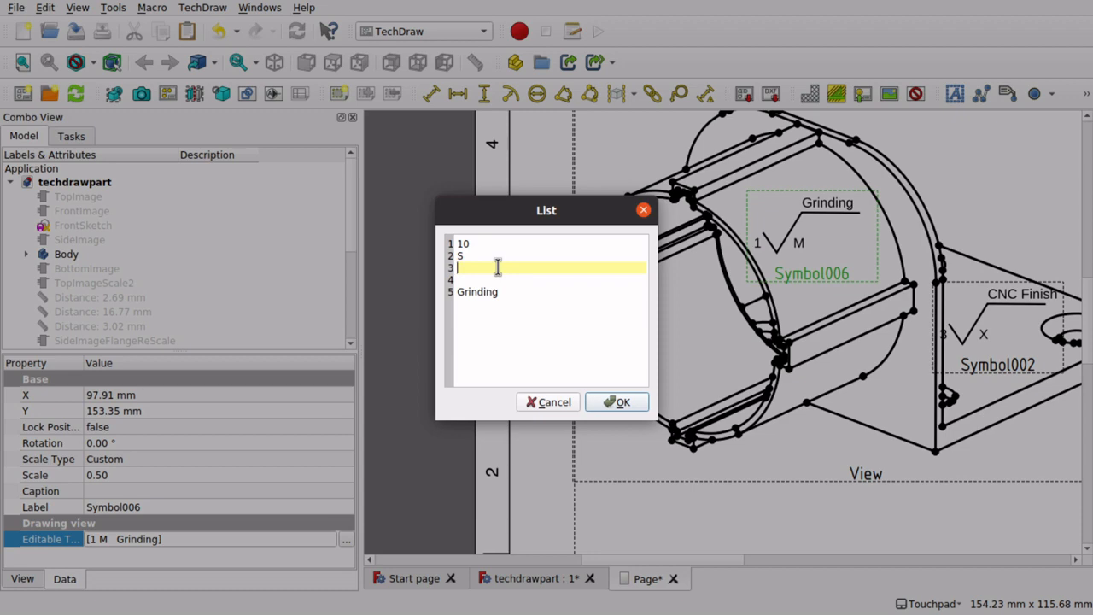
{"action": "type", "text": "100%"}
{"action": "left_click", "coordinate": [624, 402]}
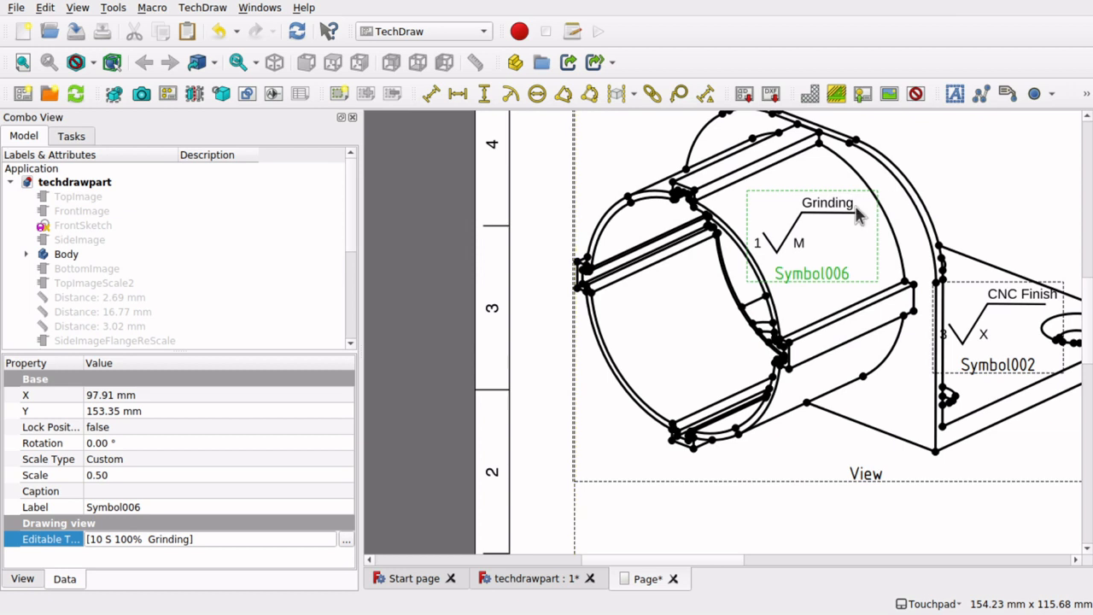
Step: Set the Grinding symbol's scale to 0.25 and refresh the drawing
{"action": "left_click", "coordinate": [186, 477]}
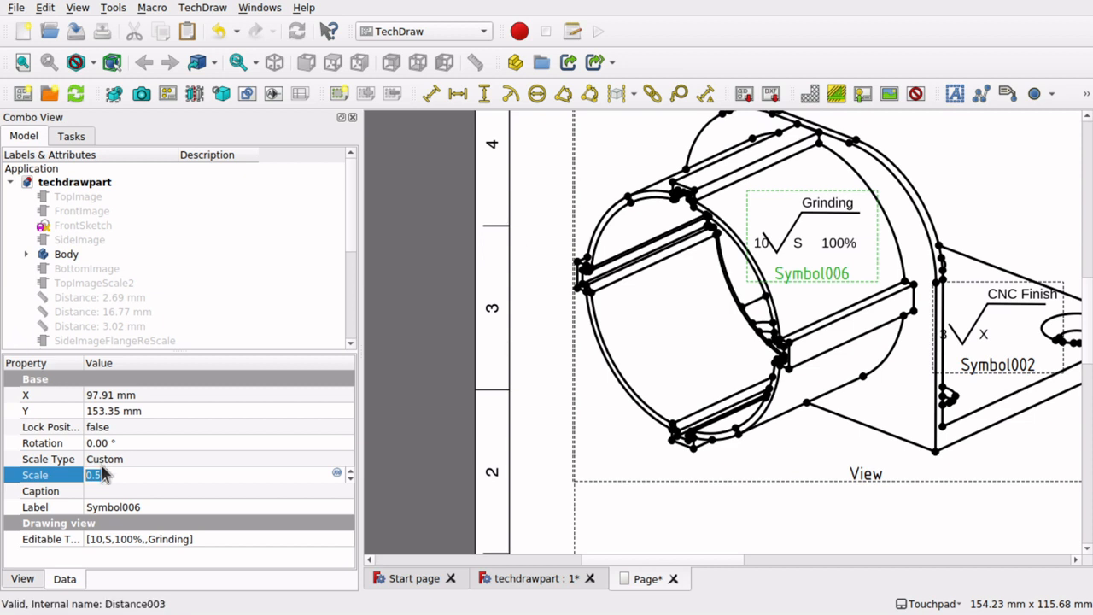
{"action": "left_click_drag", "start_coordinate": [119, 475], "coordinate": [93, 475]}
{"action": "type", "text": "75"}
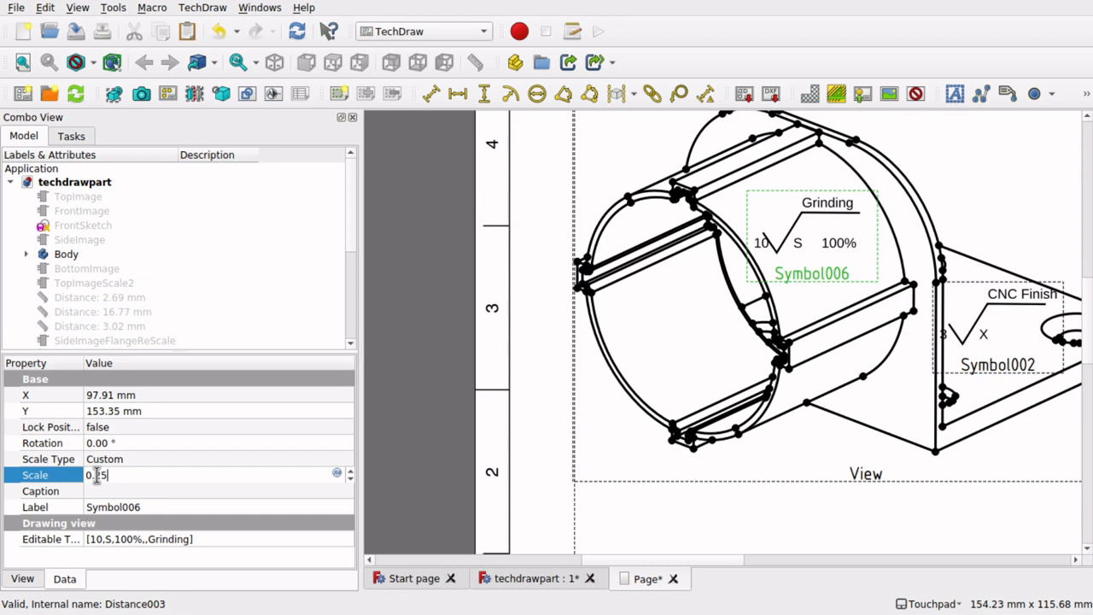
{"action": "key", "text": "Return"}
{"action": "left_click", "coordinate": [125, 488]}
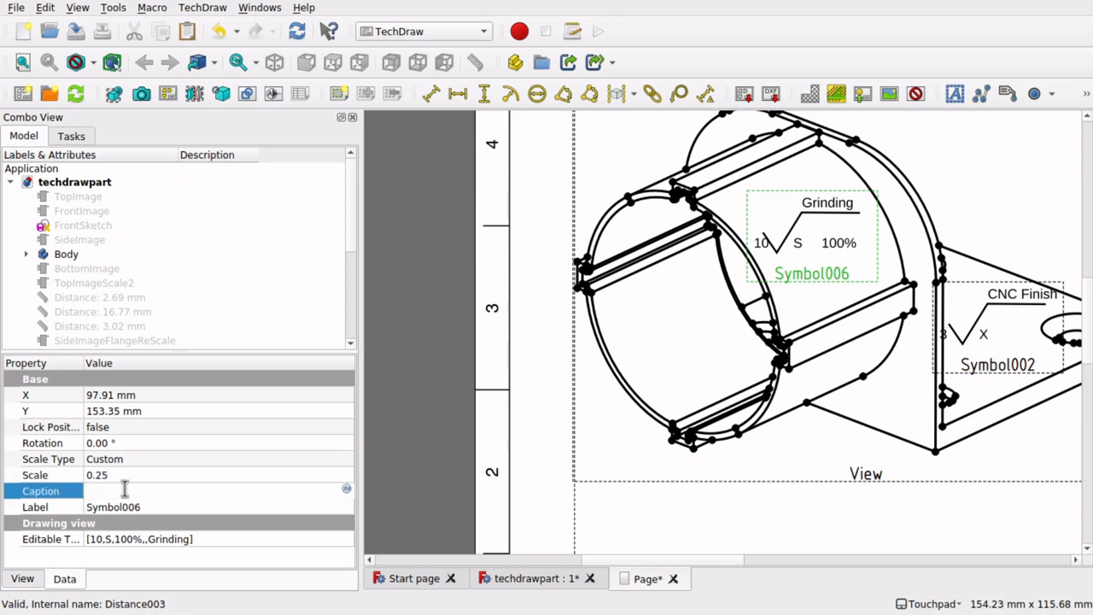
{"action": "left_click", "coordinate": [45, 10]}
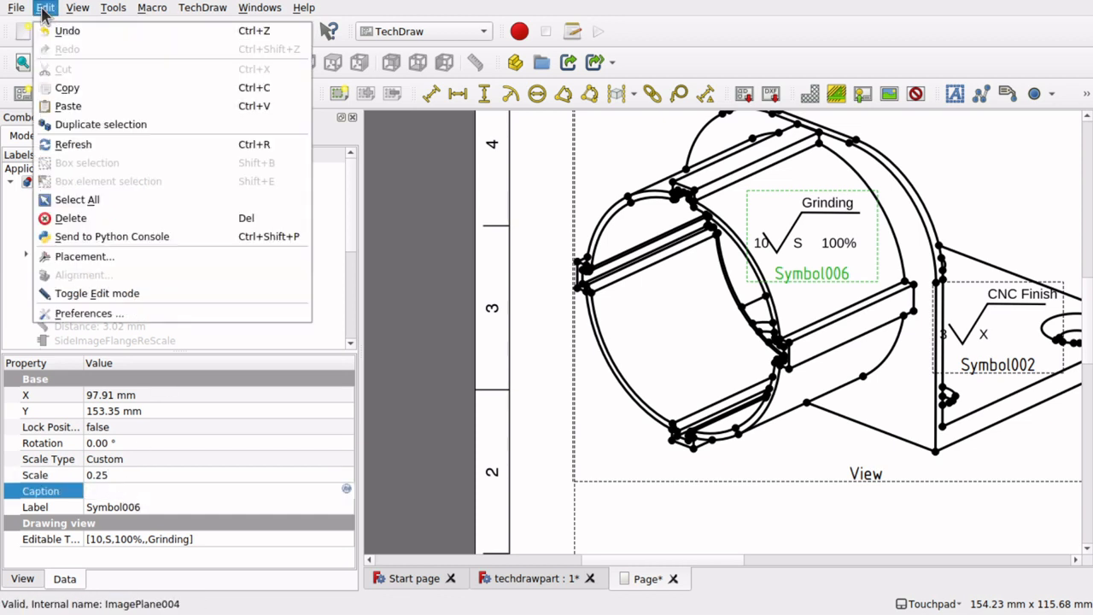
{"action": "left_click", "coordinate": [111, 149]}
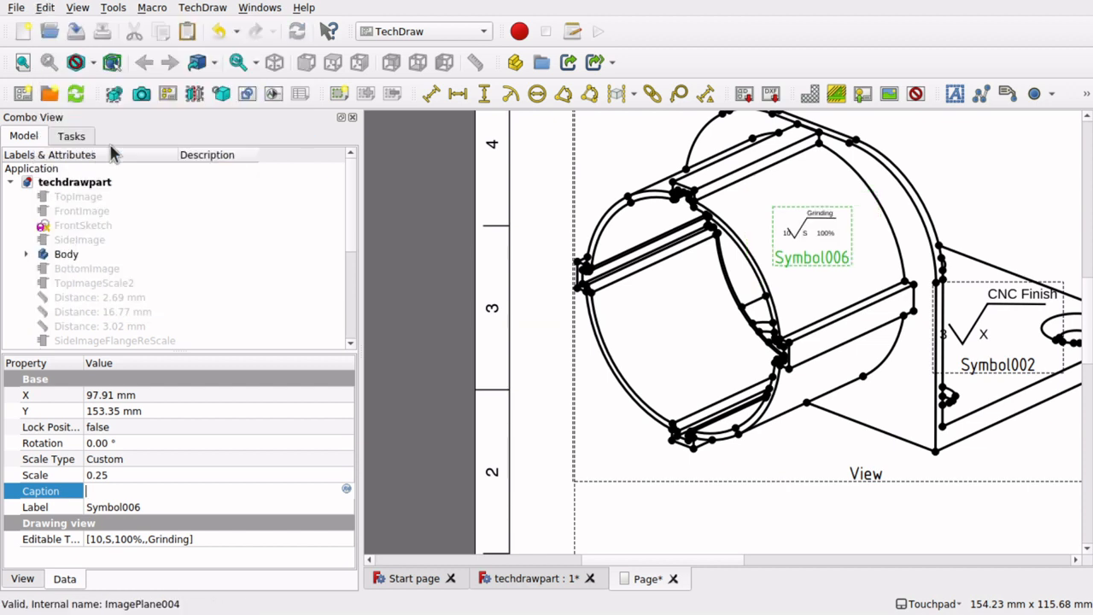
Step: Move the CNC Finish symbol slightly right to about X 156 mm, Y 127 mm, clear of the flange's vertical edge
{"action": "left_click", "coordinate": [845, 258]}
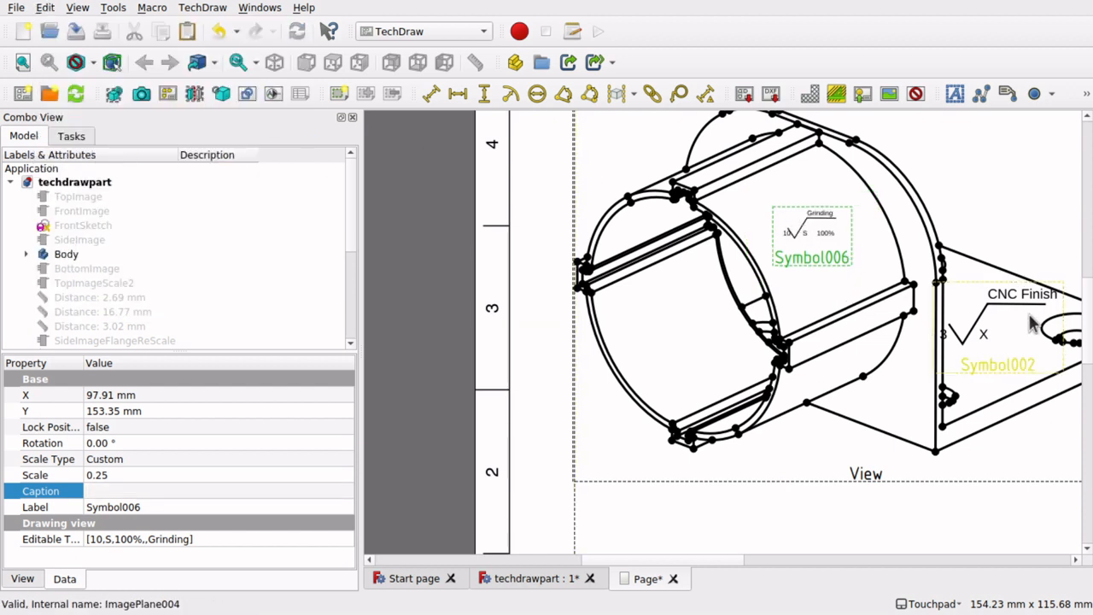
{"action": "left_click_drag", "start_coordinate": [983, 364], "coordinate": [1006, 365]}
Step: Insert SurfaceFinish.svg as a new symbol and move it to the sheet's left border, at about X 9 mm, Y 100 mm
{"action": "left_click", "coordinate": [863, 94]}
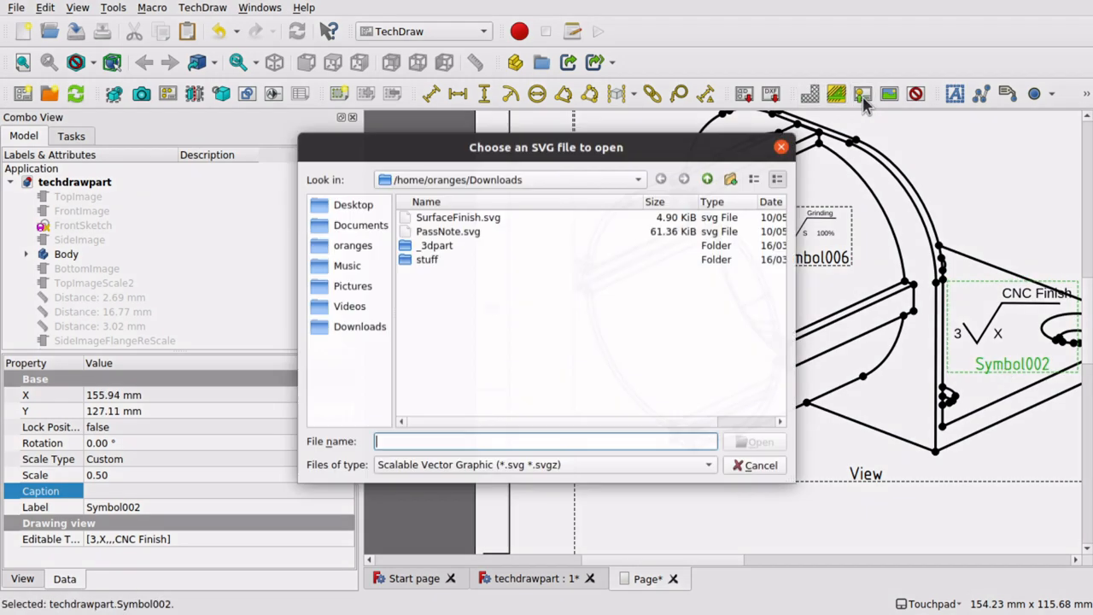
{"action": "double_click", "coordinate": [469, 220]}
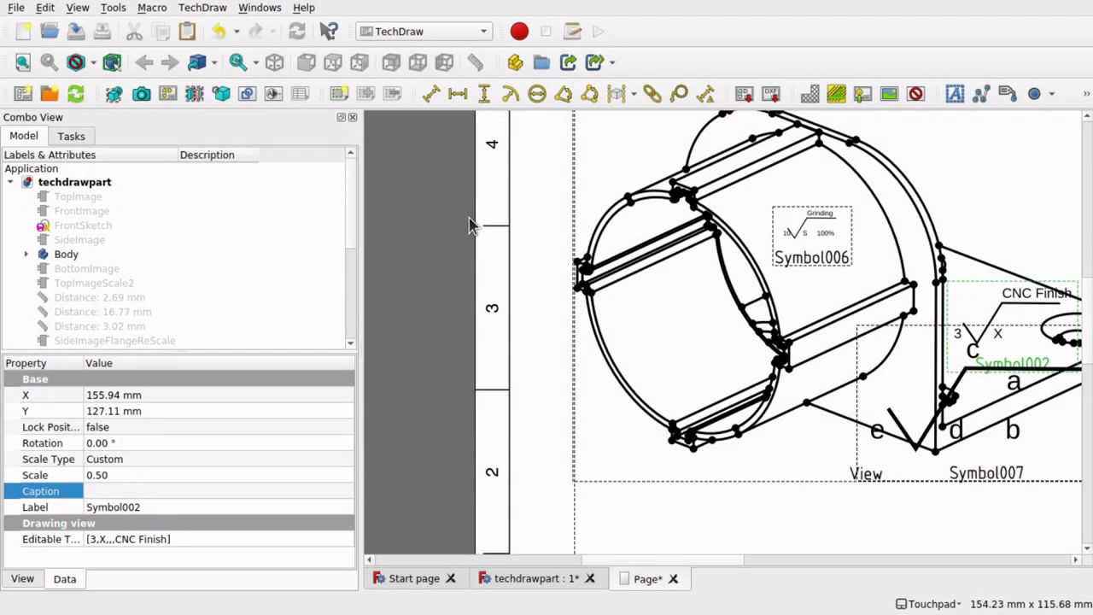
{"action": "left_click", "coordinate": [855, 461]}
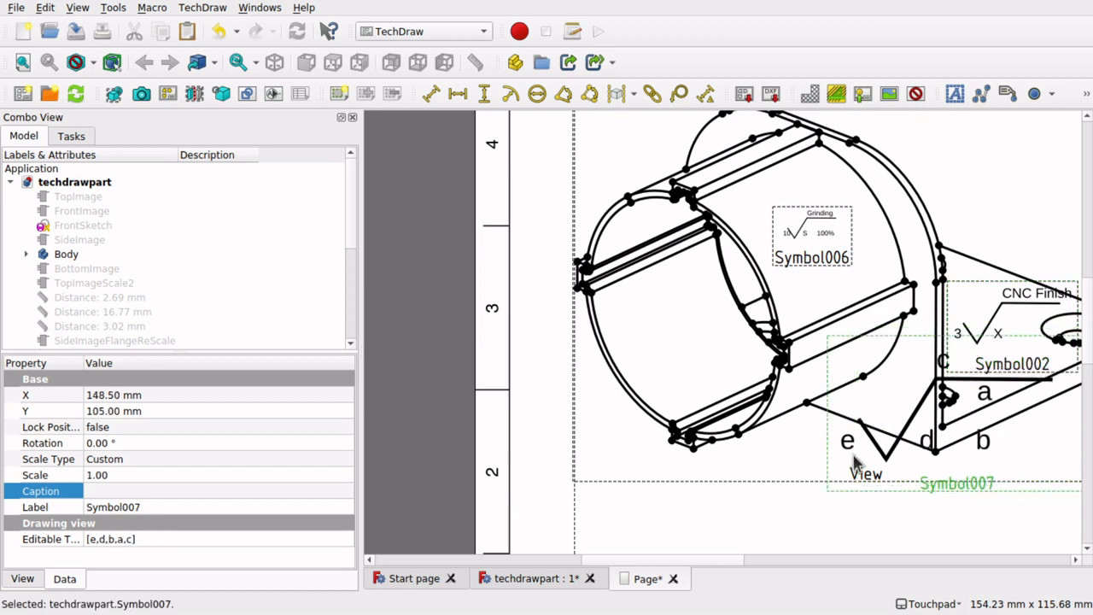
{"action": "left_click_drag", "start_coordinate": [855, 461], "coordinate": [436, 468]}
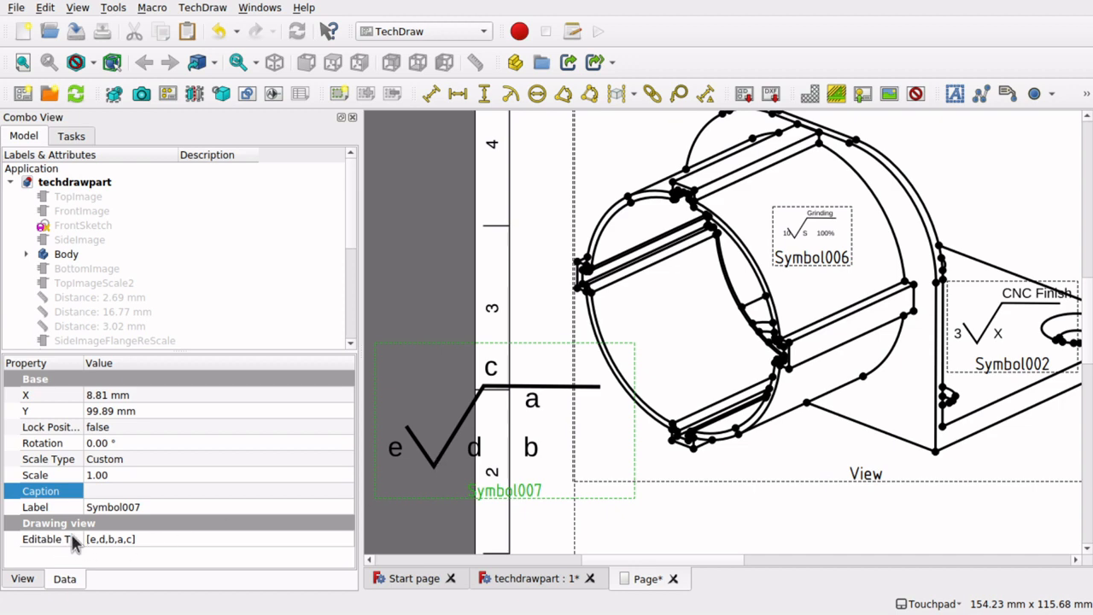
Step: Replace the c entry in the new symbol's editable texts with "Hand Grinding"
{"action": "left_click", "coordinate": [346, 547]}
{"action": "left_click", "coordinate": [346, 542]}
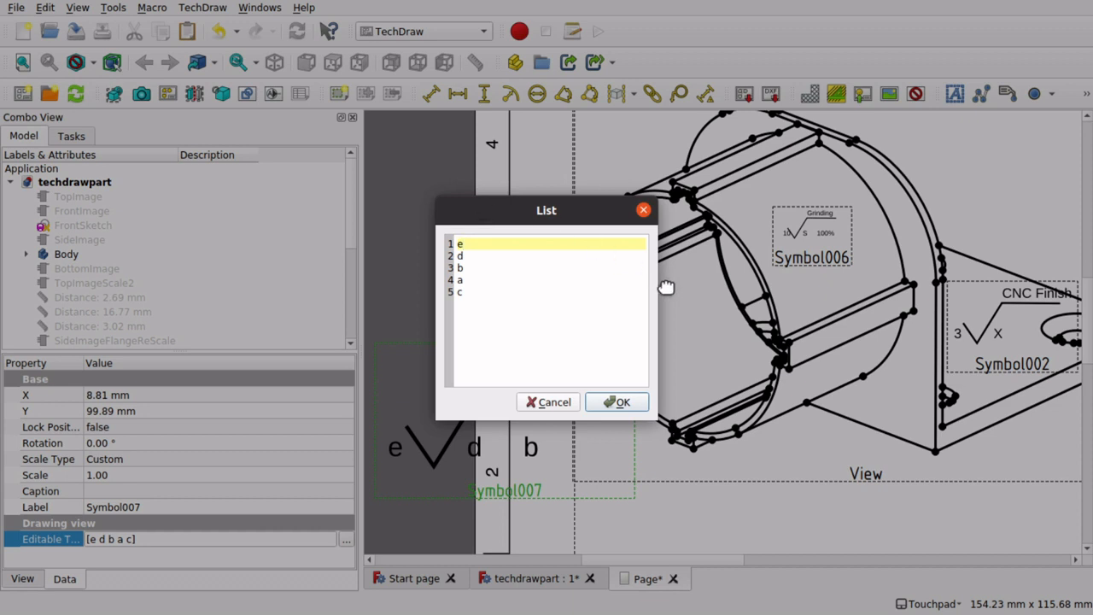
{"action": "left_click", "coordinate": [496, 293]}
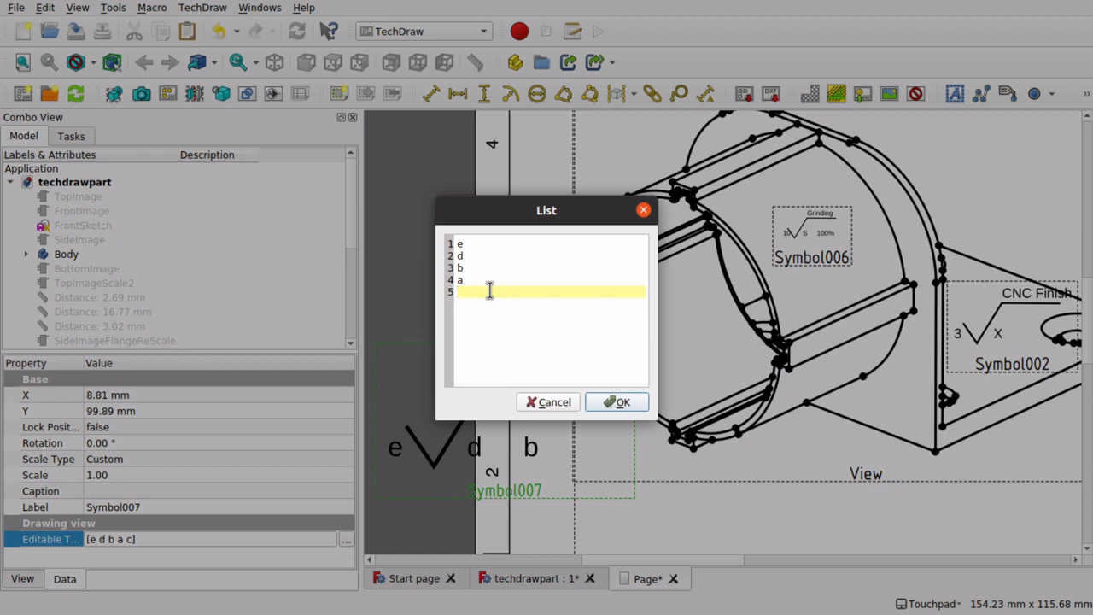
{"action": "type", "text": "Hand Grinding"}
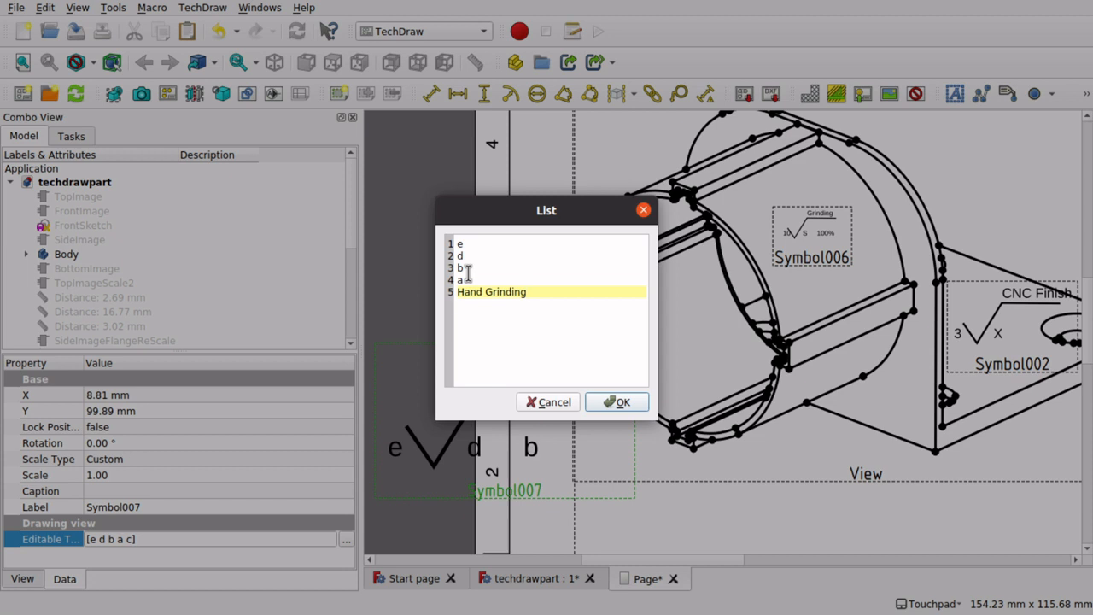
Step: Replace the new symbol's d entry with X, clear the e, b and a entries, and apply the texts
{"action": "left_click", "coordinate": [473, 256]}
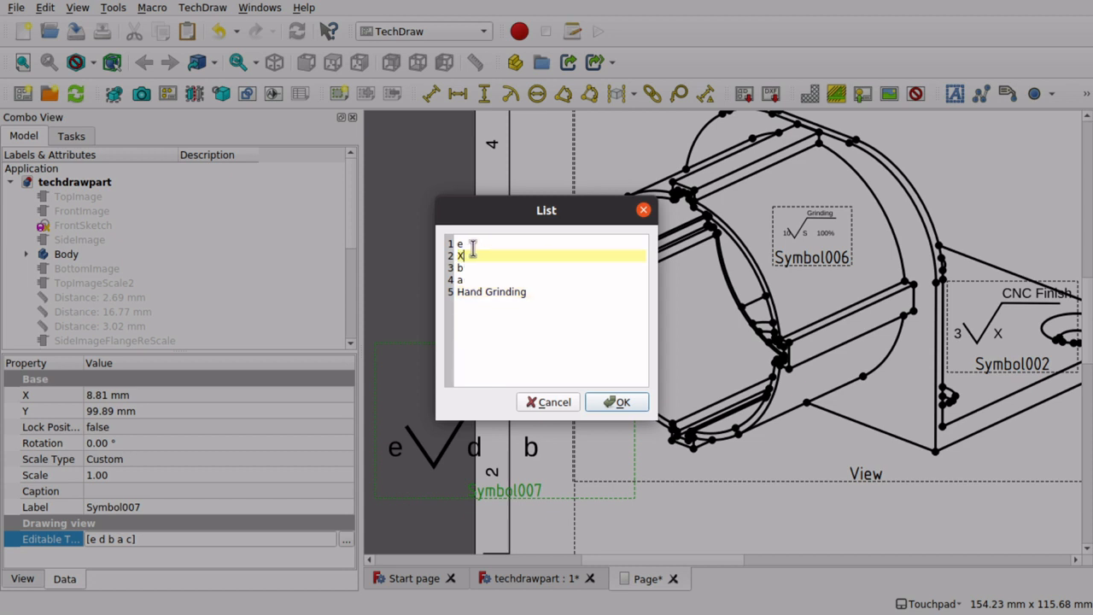
{"action": "left_click", "coordinate": [472, 246]}
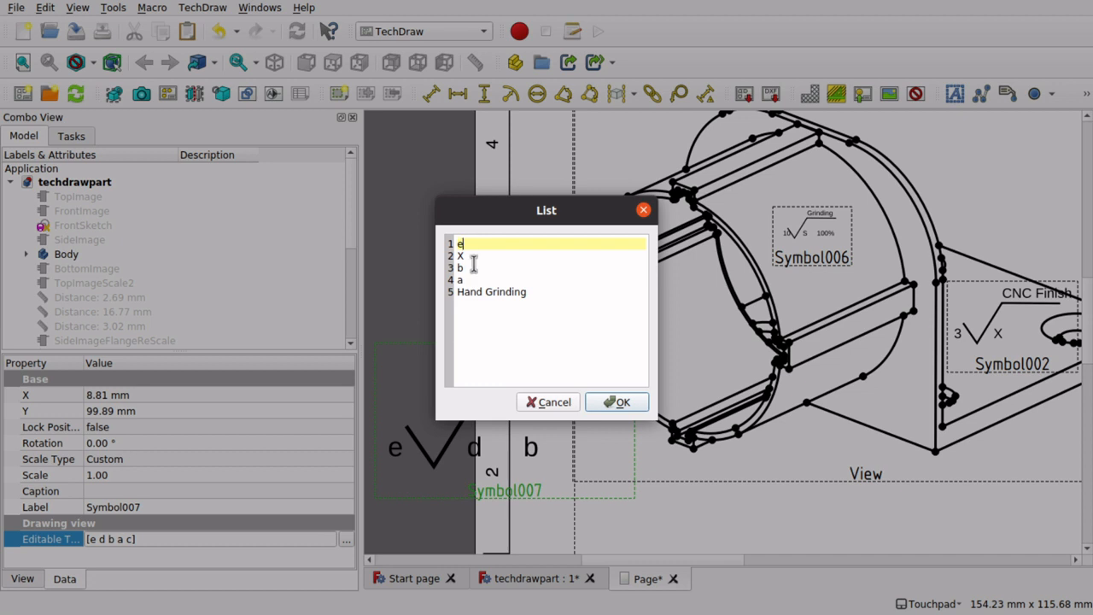
{"action": "left_click", "coordinate": [475, 279]}
{"action": "left_click", "coordinate": [468, 245]}
{"action": "key", "text": "BackSpace"}
{"action": "left_click", "coordinate": [479, 267]}
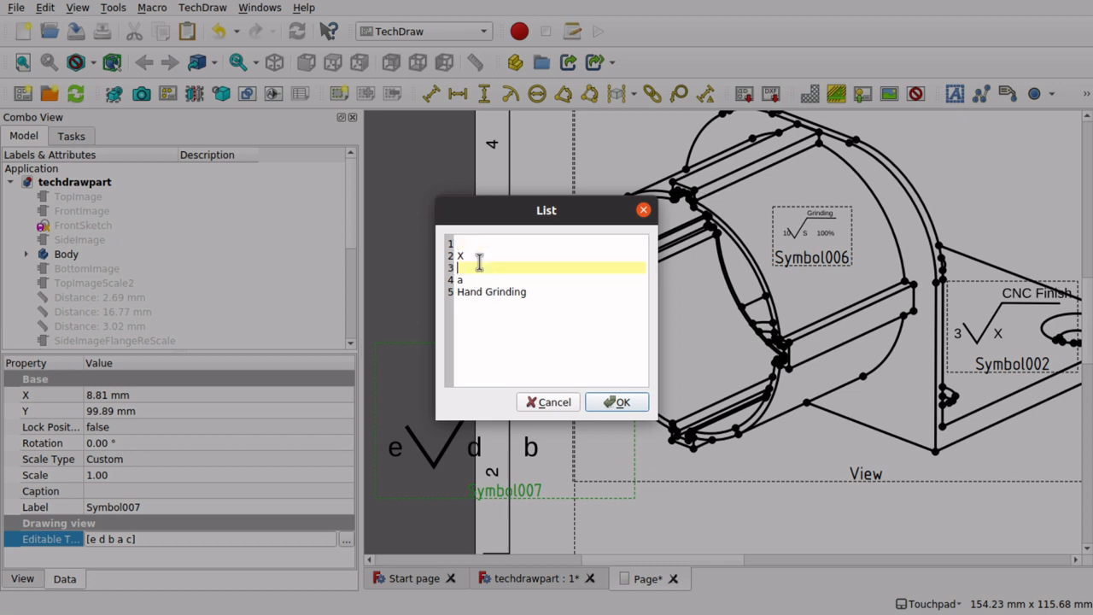
{"action": "left_click", "coordinate": [475, 279]}
{"action": "key", "text": "BackSpace"}
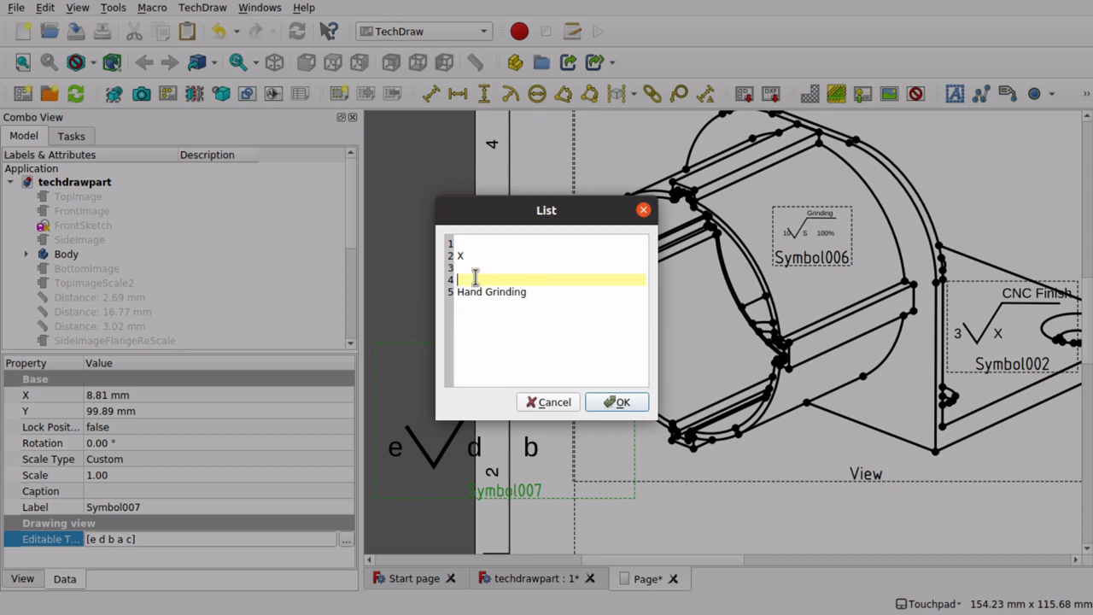
{"action": "left_click", "coordinate": [616, 403]}
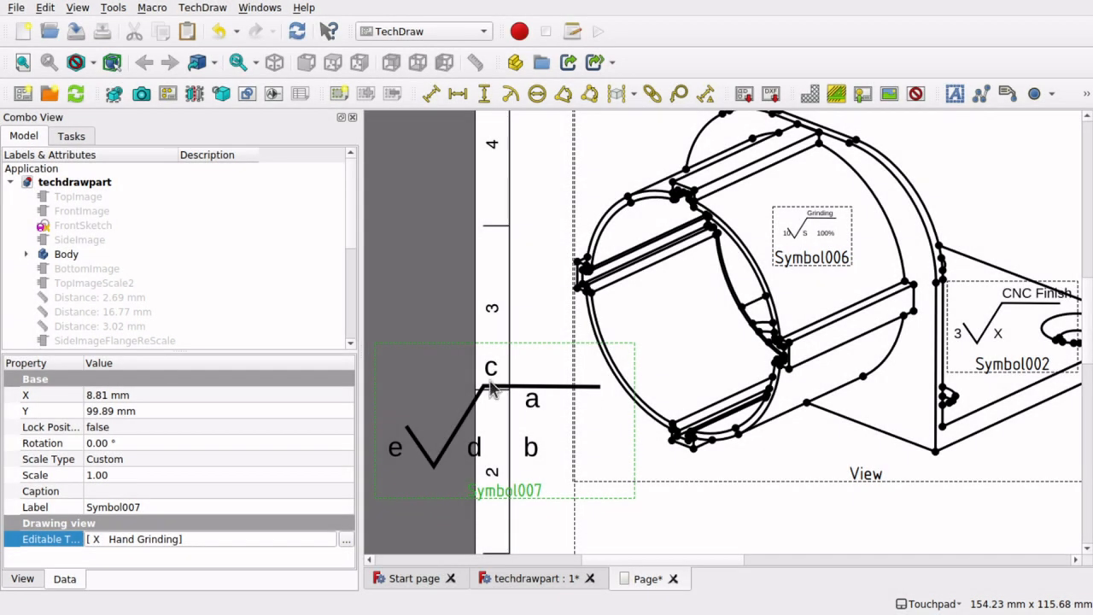
{"action": "left_click", "coordinate": [145, 491]}
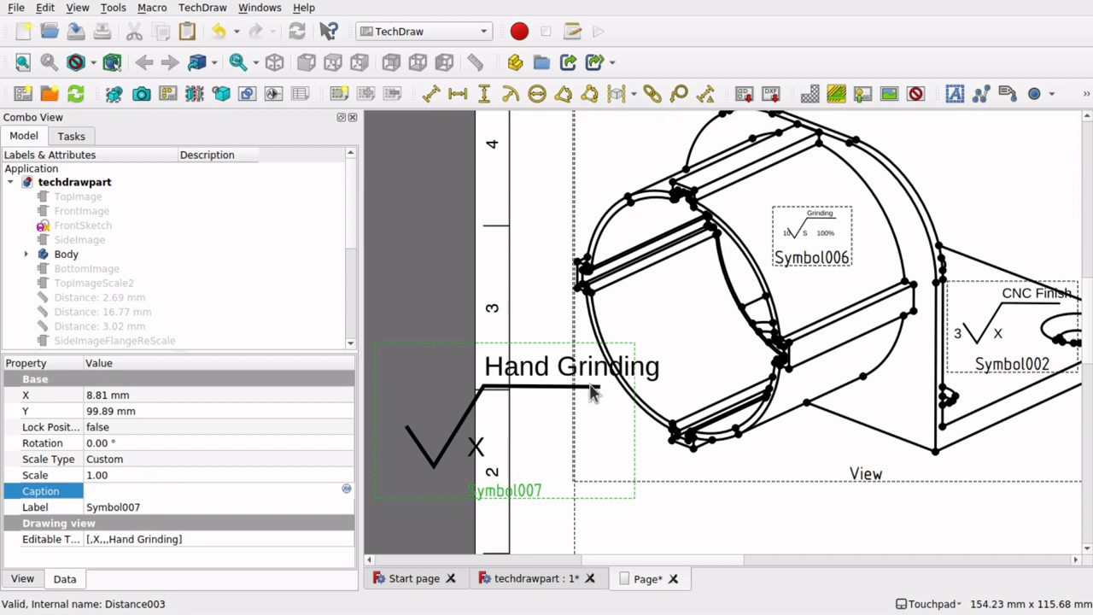
Step: Scale the Hand Grinding symbol to 0.5, refresh the drawing, and place it inside the tube opening at about X 58 mm, Y 124 mm
{"action": "left_click_drag", "start_coordinate": [593, 391], "coordinate": [679, 353]}
{"action": "left_click", "coordinate": [88, 472]}
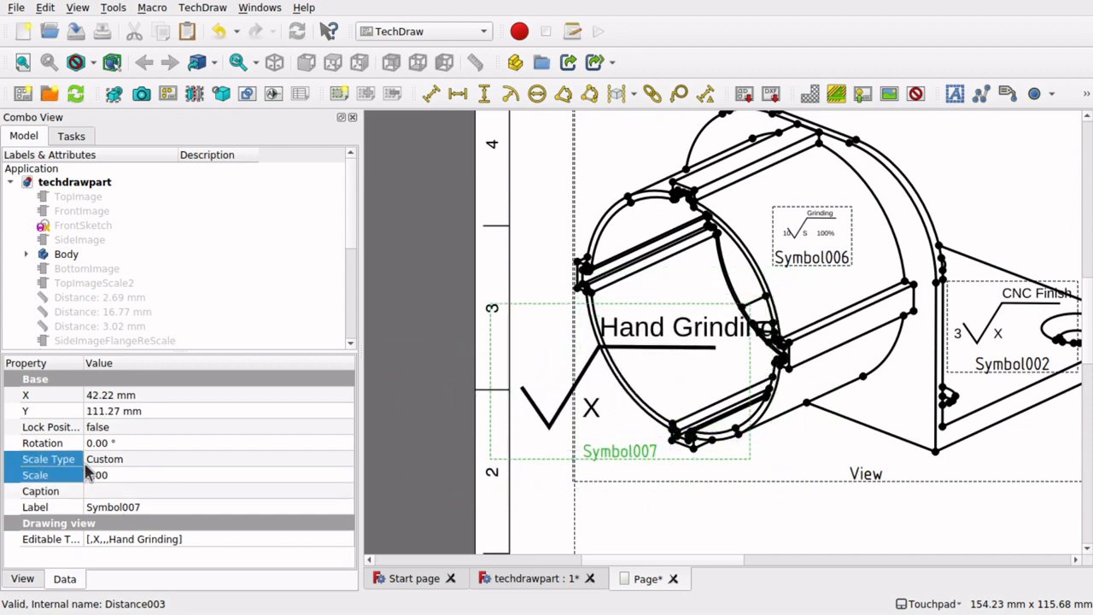
{"action": "left_click", "coordinate": [127, 475]}
{"action": "type", "text": "0"}
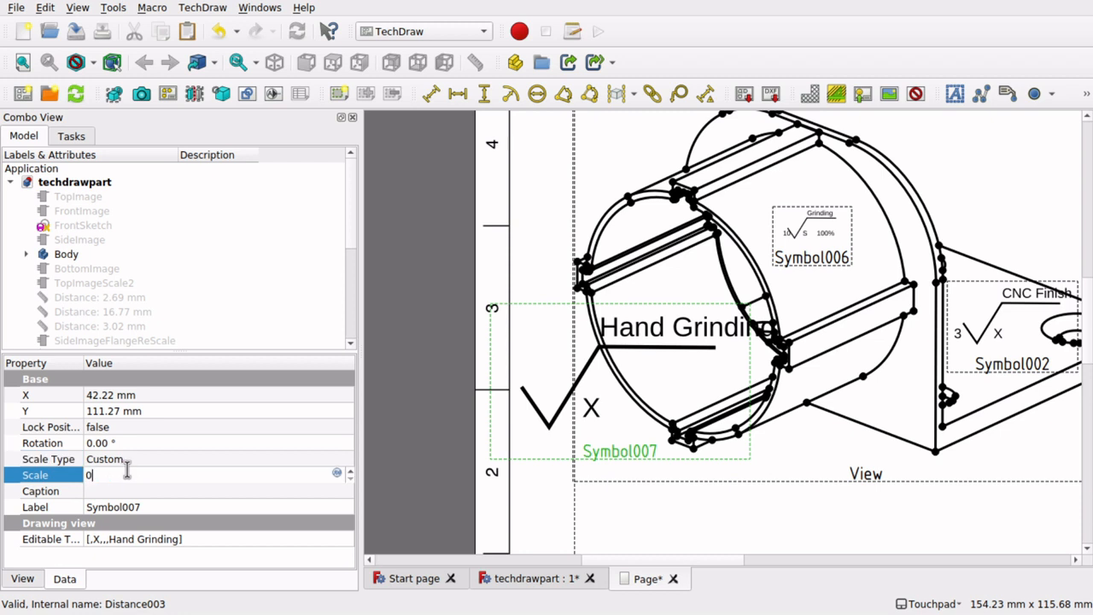
{"action": "type", "text": ".5"}
{"action": "key", "text": "Return"}
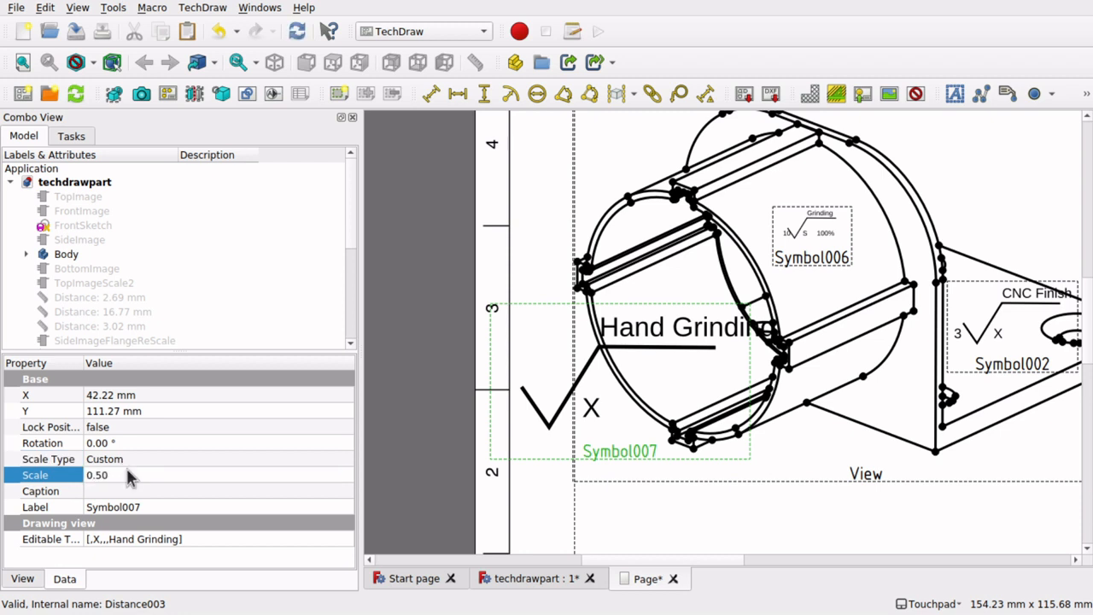
{"action": "left_click", "coordinate": [114, 492]}
{"action": "left_click", "coordinate": [45, 9]}
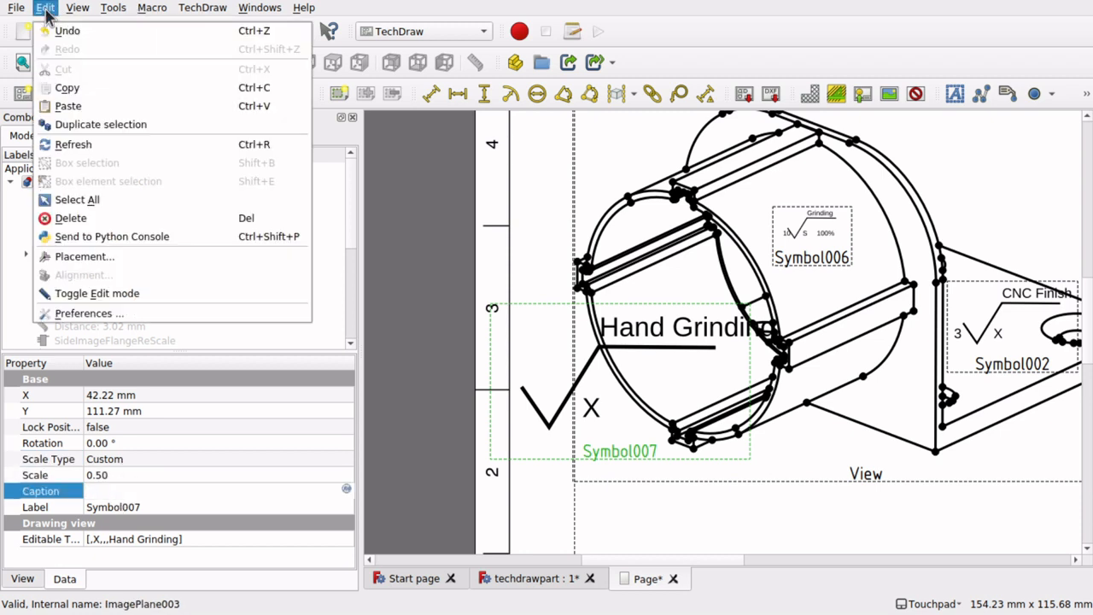
{"action": "left_click", "coordinate": [72, 144]}
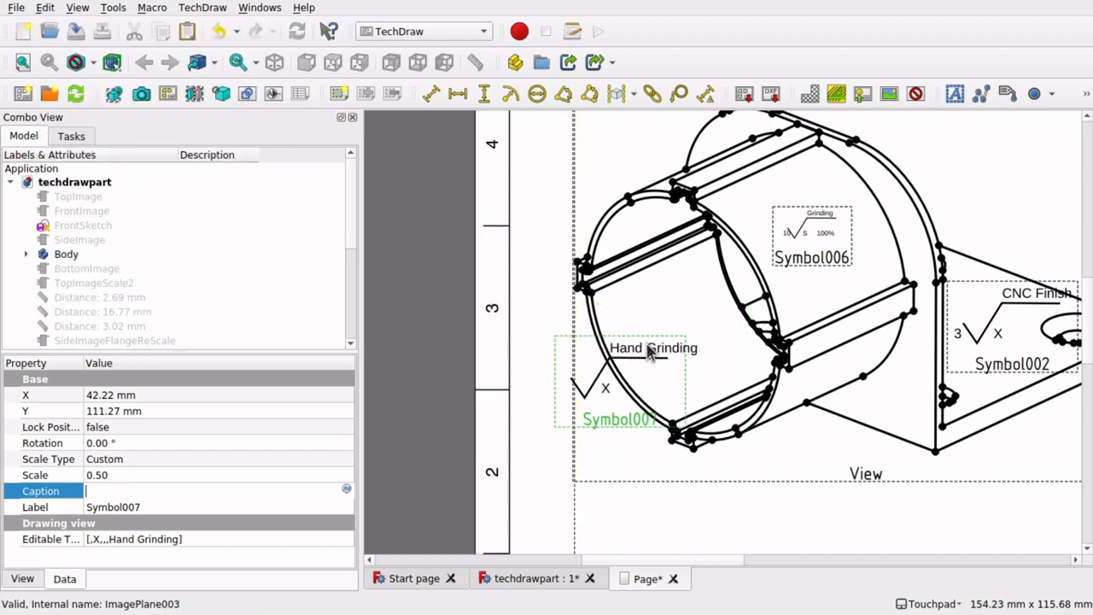
{"action": "left_click_drag", "start_coordinate": [650, 355], "coordinate": [694, 315]}
Step: Preview the drawing page for printing, enlarging the preview to inspect the surface finish symbols on the part
{"action": "left_click", "coordinate": [46, 10]}
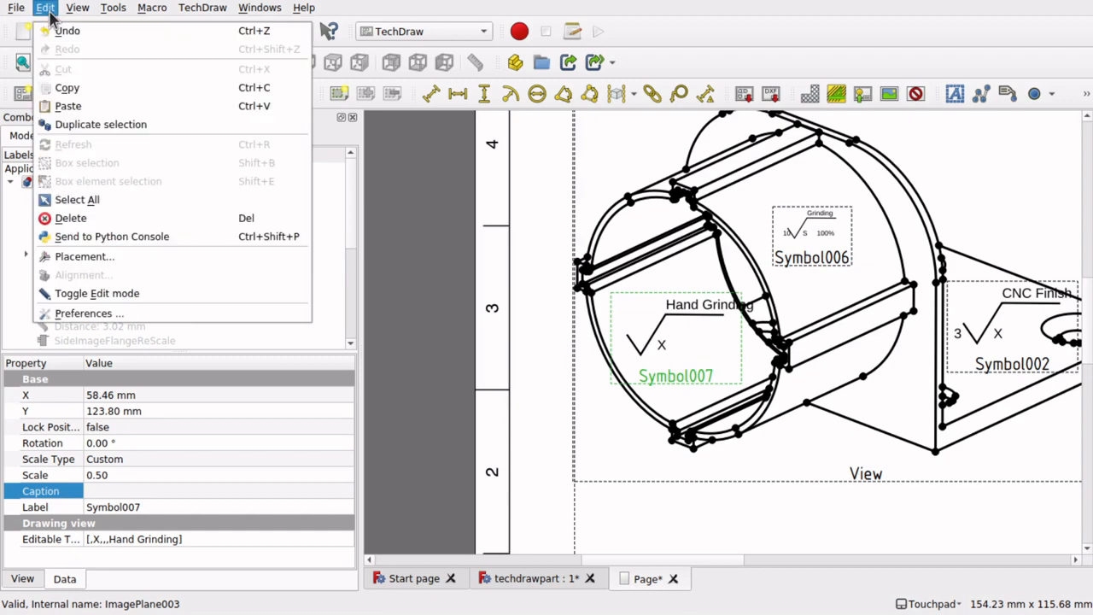
{"action": "mouse_move", "coordinate": [16, 9]}
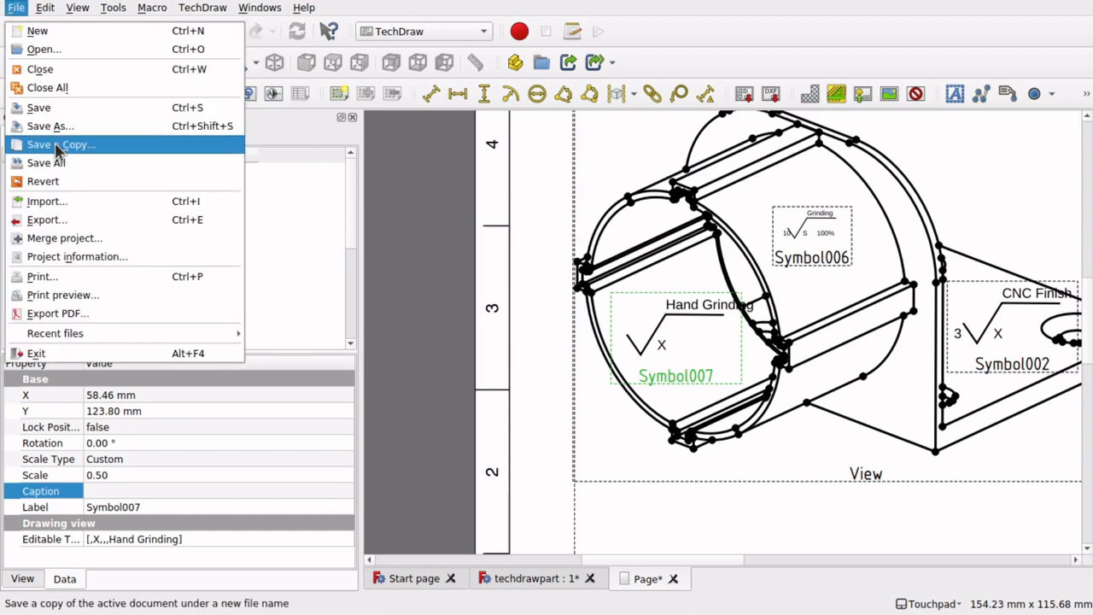
{"action": "left_click", "coordinate": [61, 294]}
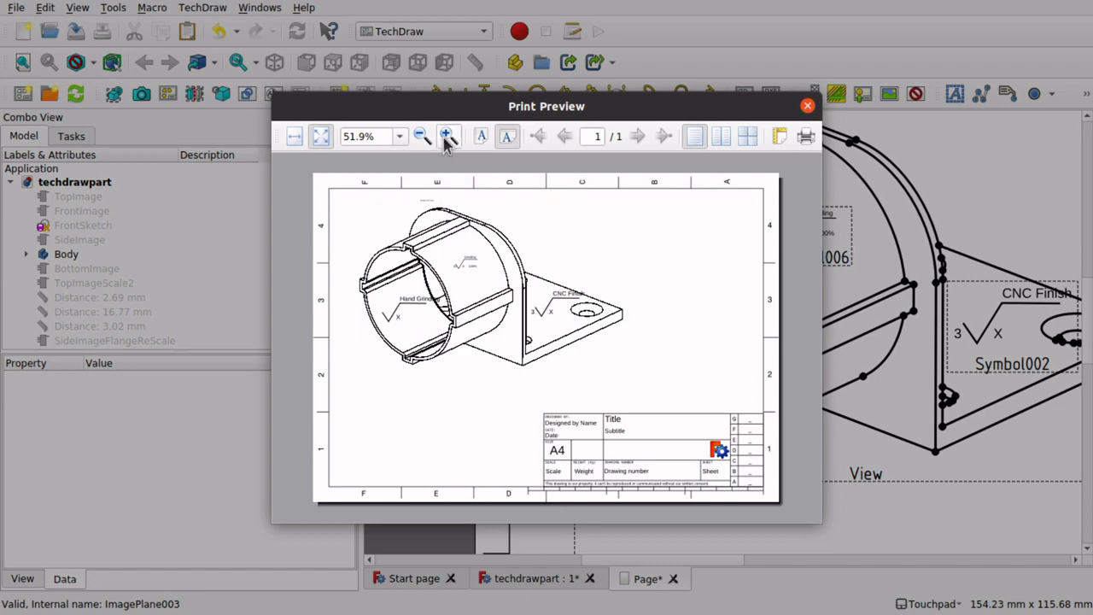
{"action": "left_click", "coordinate": [446, 136]}
{"action": "left_click", "coordinate": [446, 137]}
{"action": "left_click", "coordinate": [445, 137]}
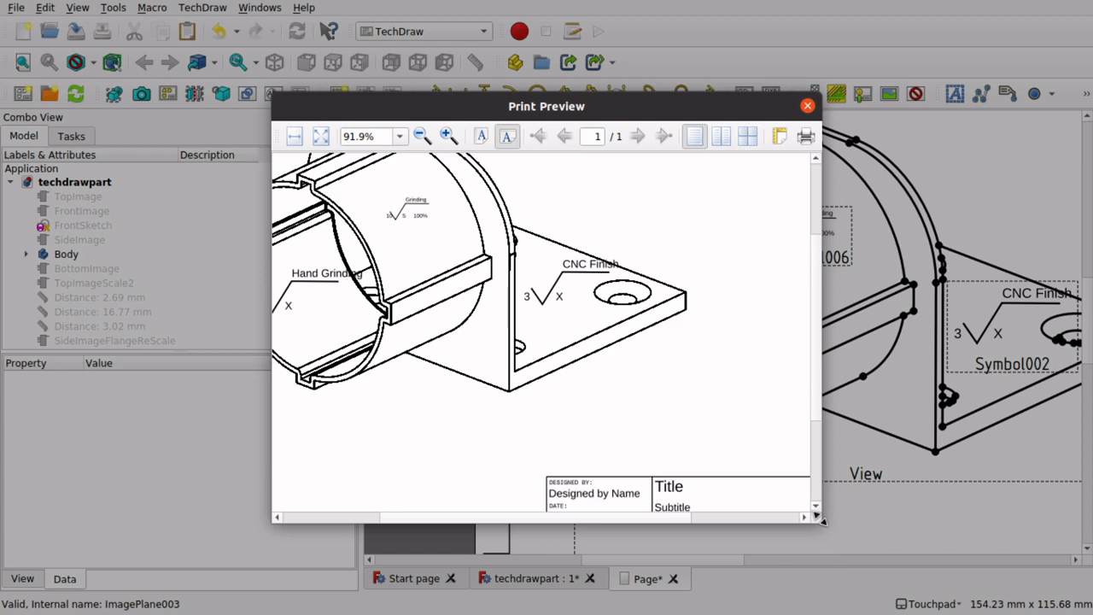
{"action": "left_click_drag", "start_coordinate": [821, 521], "coordinate": [963, 584]}
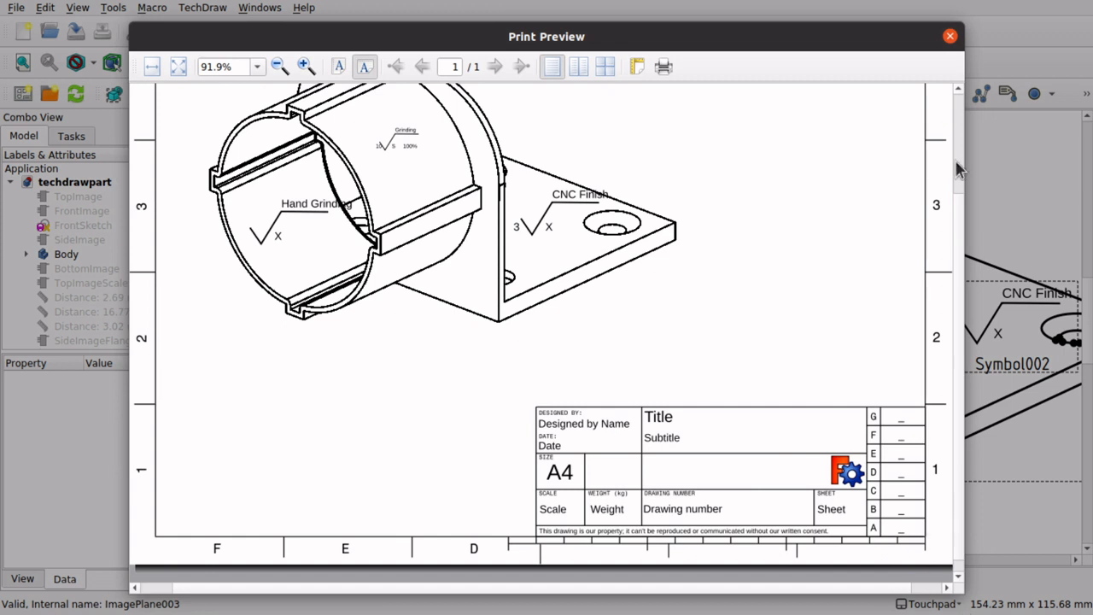
{"action": "left_click_drag", "start_coordinate": [959, 169], "coordinate": [959, 139]}
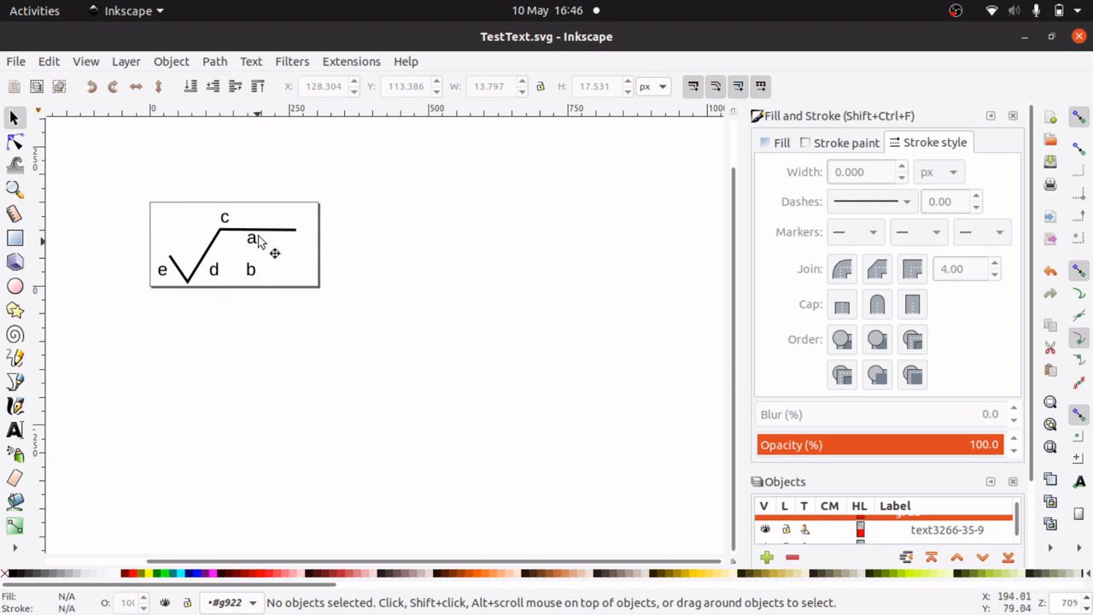
Step: Switch to Chrome and examine the Keyence roughness symbols page, focusing on the symbol diagram and the meanings of positions a to e
{"action": "key", "text": "super"}
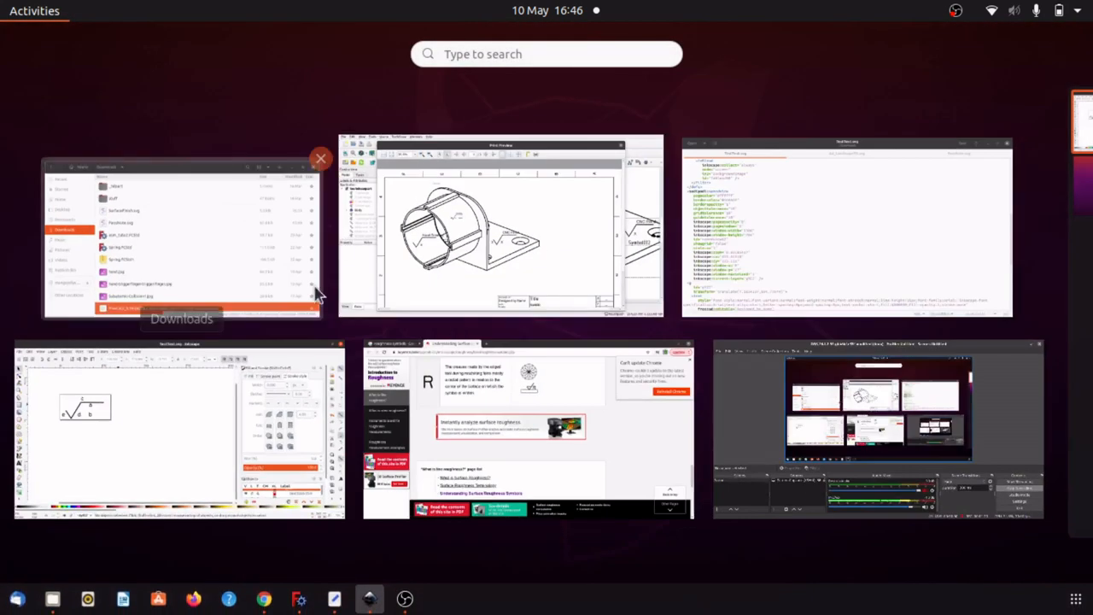
{"action": "left_click", "coordinate": [612, 427]}
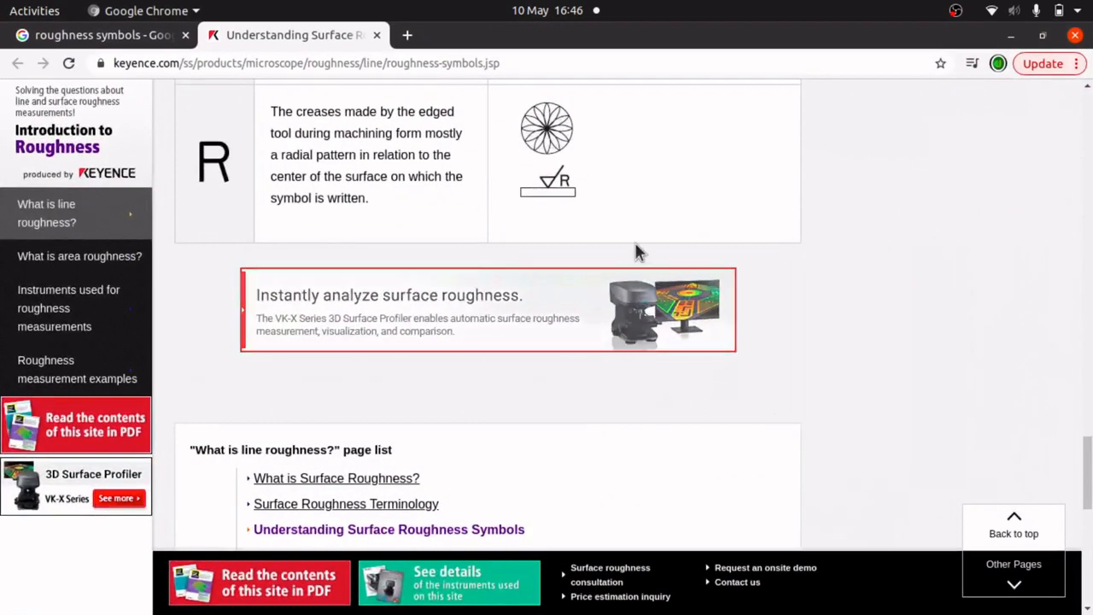
{"action": "scroll", "coordinate": [635, 242], "scroll_direction": "up", "scroll_amount": 5}
{"action": "scroll", "coordinate": [635, 242], "scroll_direction": "up", "scroll_amount": 10}
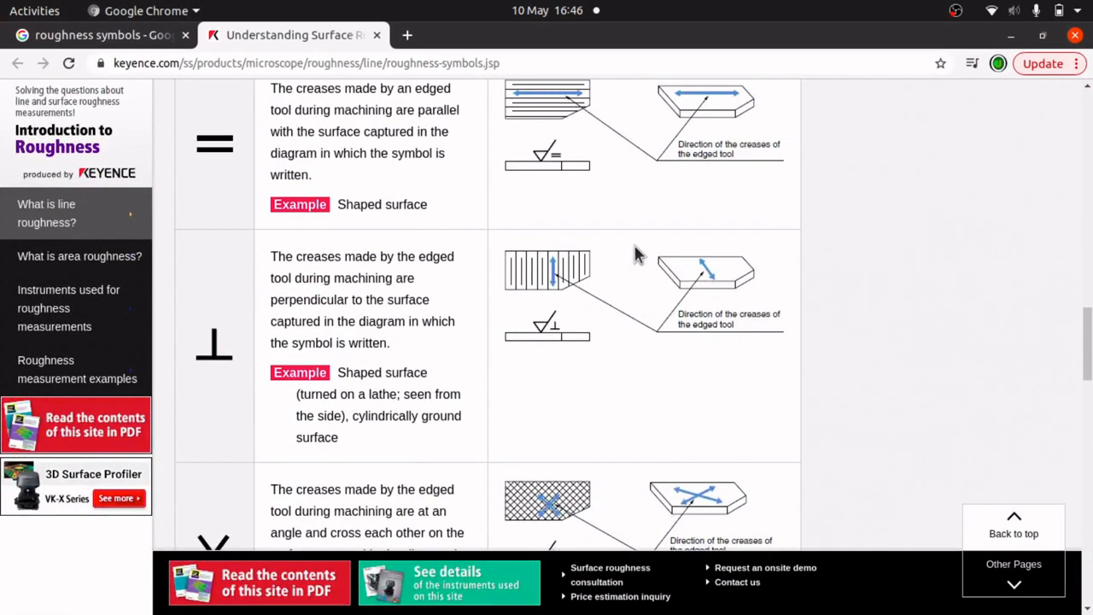
{"action": "scroll", "coordinate": [635, 253], "scroll_direction": "up", "scroll_amount": 4}
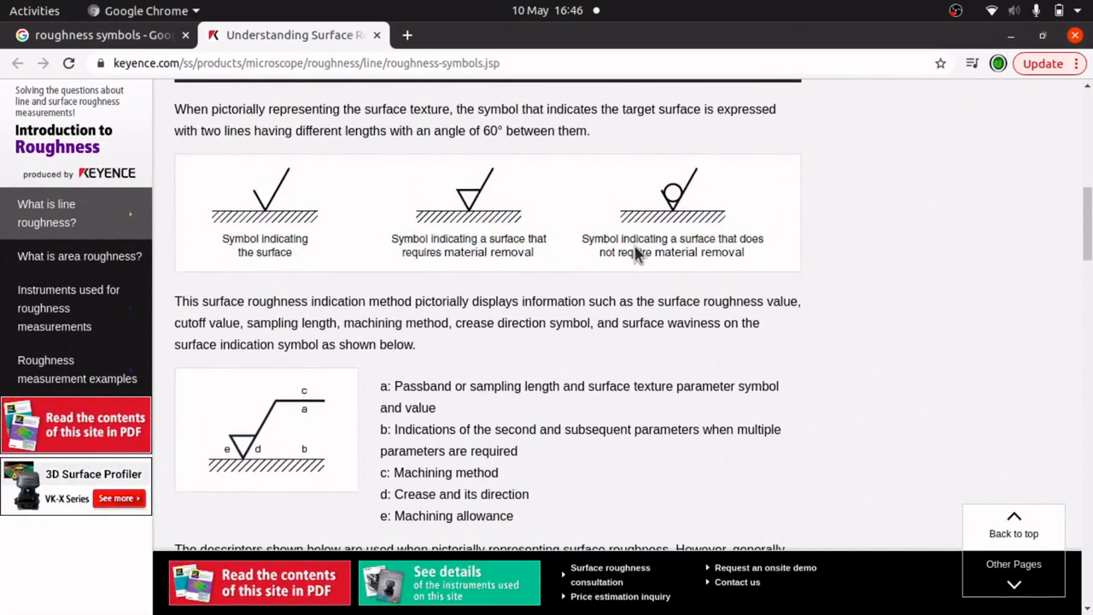
{"action": "scroll", "coordinate": [635, 254], "scroll_direction": "down", "scroll_amount": 4}
{"action": "scroll", "coordinate": [635, 253], "scroll_direction": "down", "scroll_amount": 5}
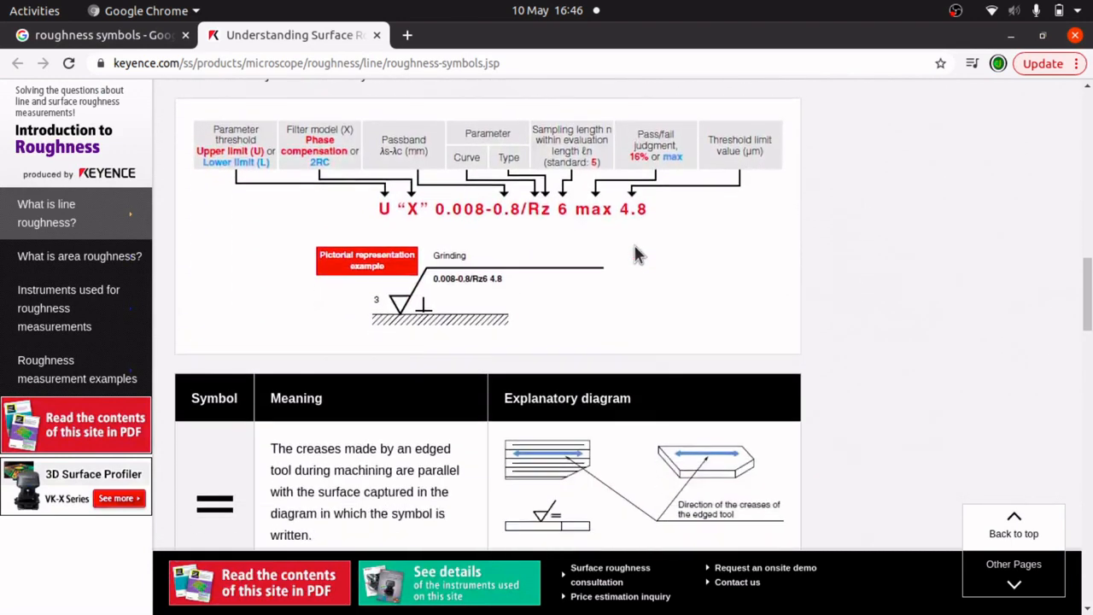
{"action": "scroll", "coordinate": [634, 253], "scroll_direction": "up", "scroll_amount": 6}
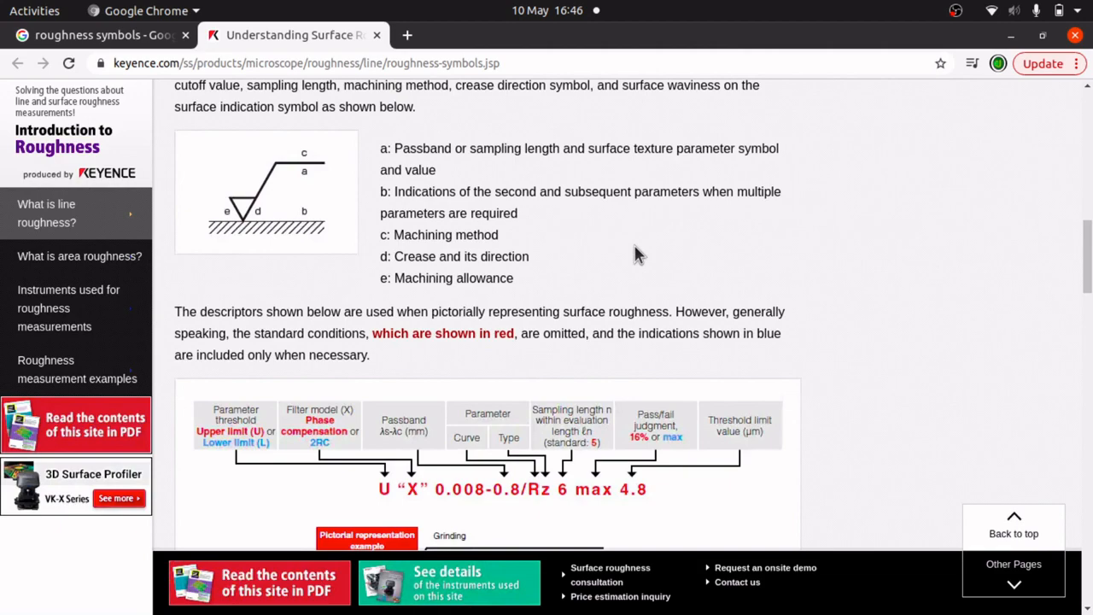
{"action": "scroll", "coordinate": [634, 254], "scroll_direction": "up", "scroll_amount": 4}
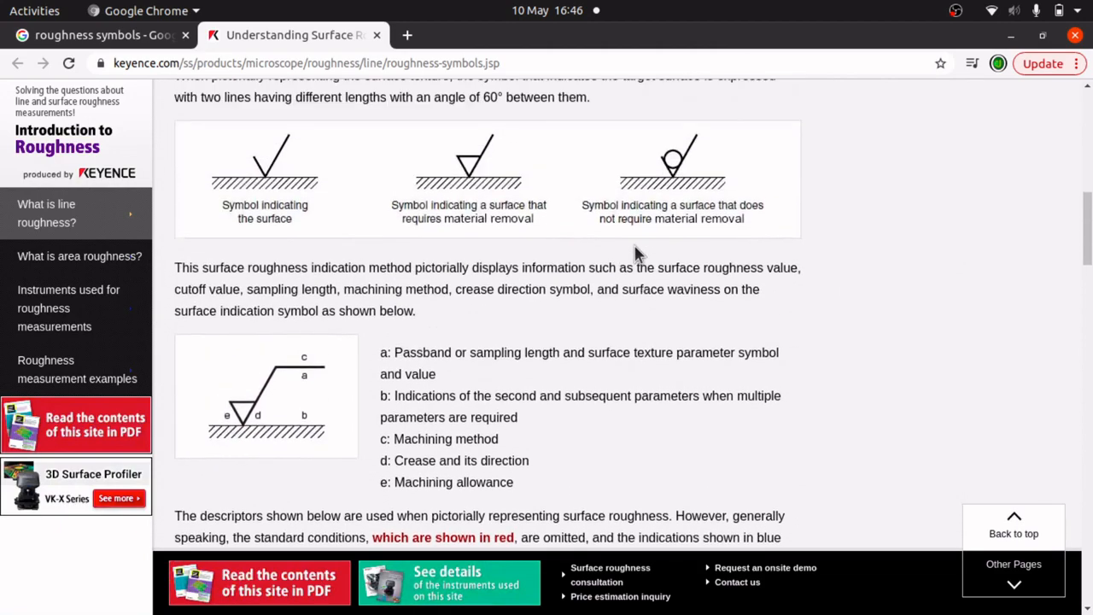
{"action": "scroll", "coordinate": [634, 254], "scroll_direction": "down", "scroll_amount": 5}
{"action": "scroll", "coordinate": [634, 254], "scroll_direction": "down", "scroll_amount": 1}
{"action": "scroll", "coordinate": [635, 254], "scroll_direction": "up", "scroll_amount": 7}
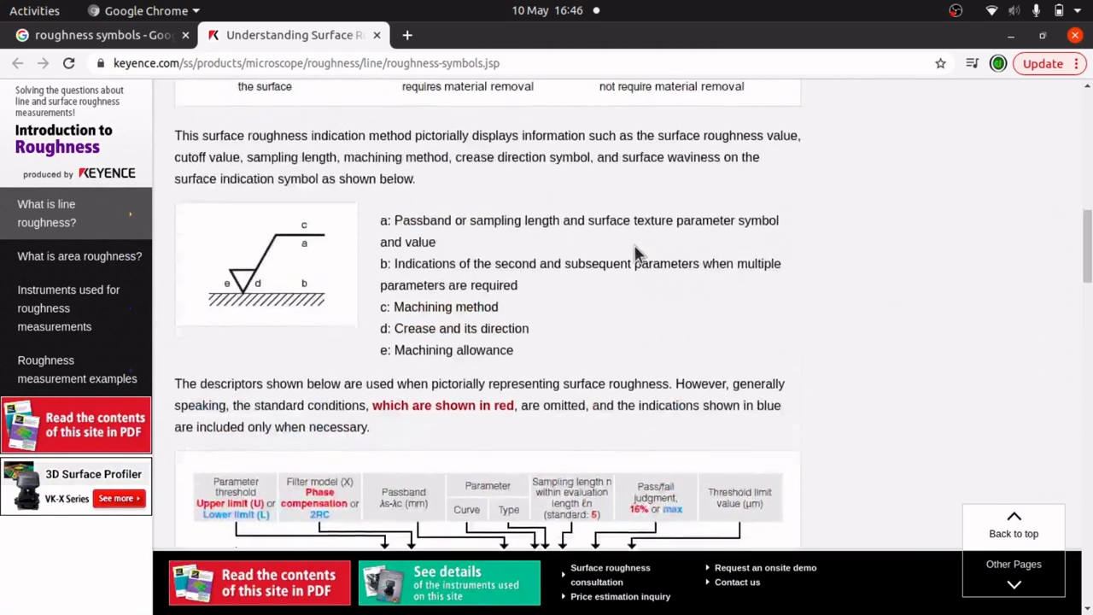
{"action": "scroll", "coordinate": [635, 254], "scroll_direction": "up", "scroll_amount": 5}
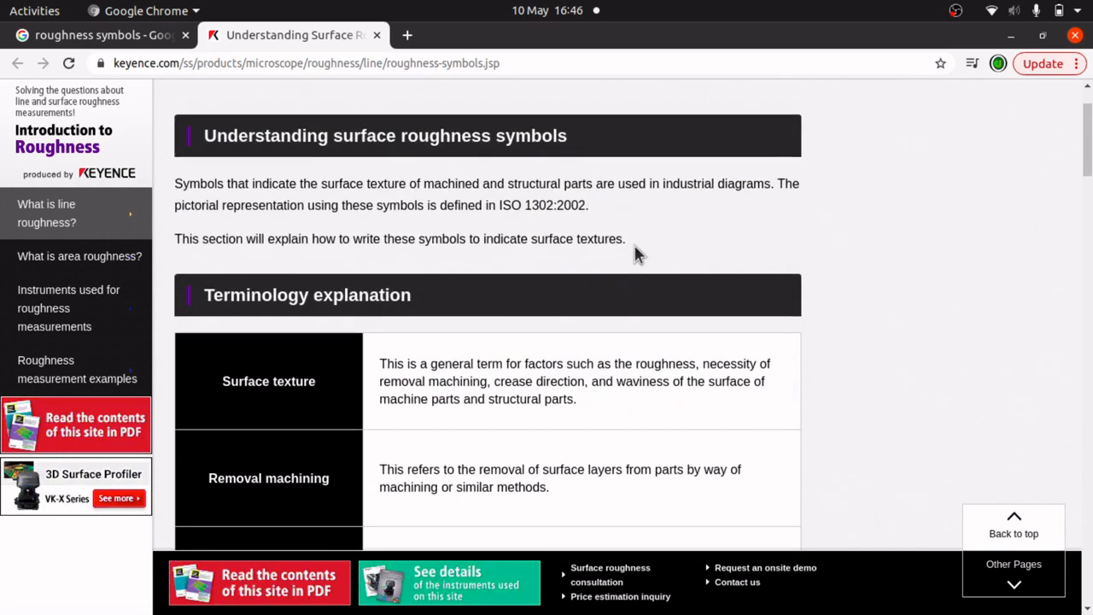
{"action": "scroll", "coordinate": [635, 254], "scroll_direction": "up", "scroll_amount": 1}
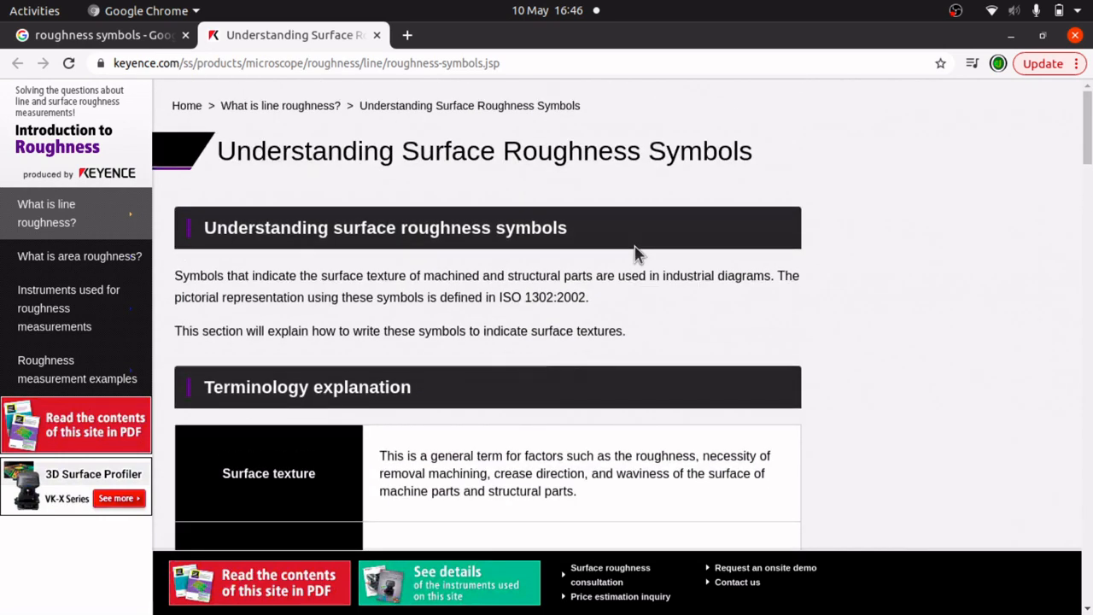
{"action": "scroll", "coordinate": [635, 253], "scroll_direction": "down", "scroll_amount": 5}
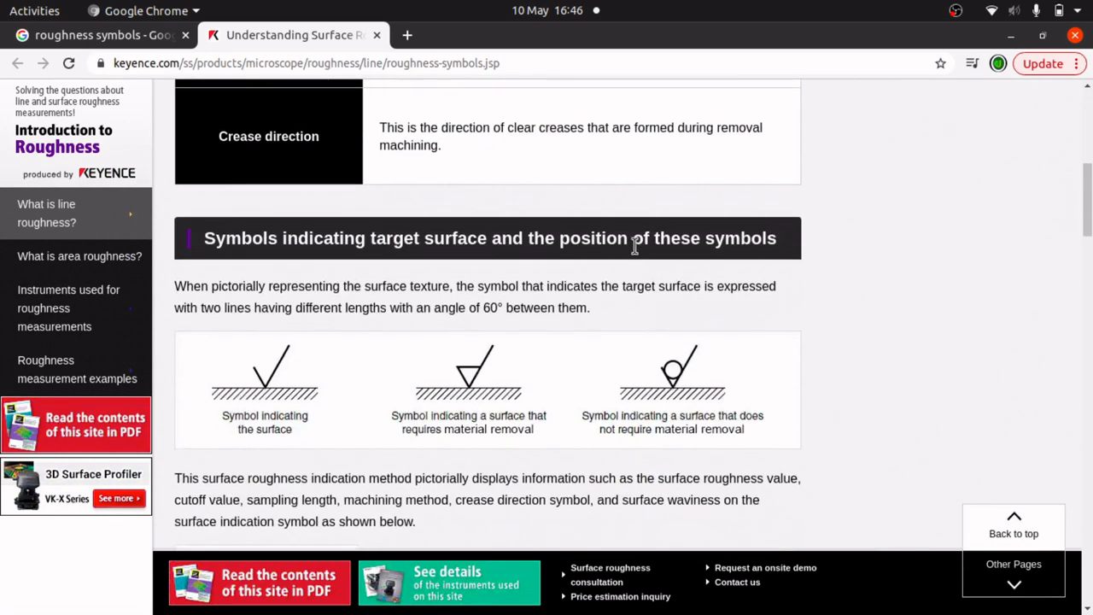
{"action": "scroll", "coordinate": [635, 245], "scroll_direction": "down", "scroll_amount": 3}
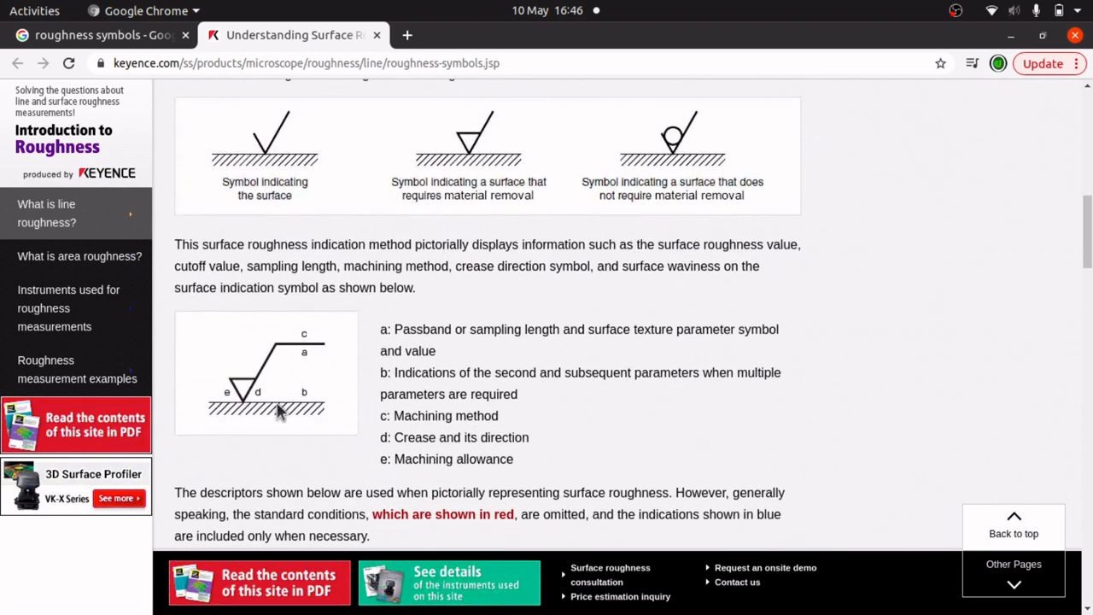
{"action": "scroll", "coordinate": [527, 420], "scroll_direction": "down", "scroll_amount": 1}
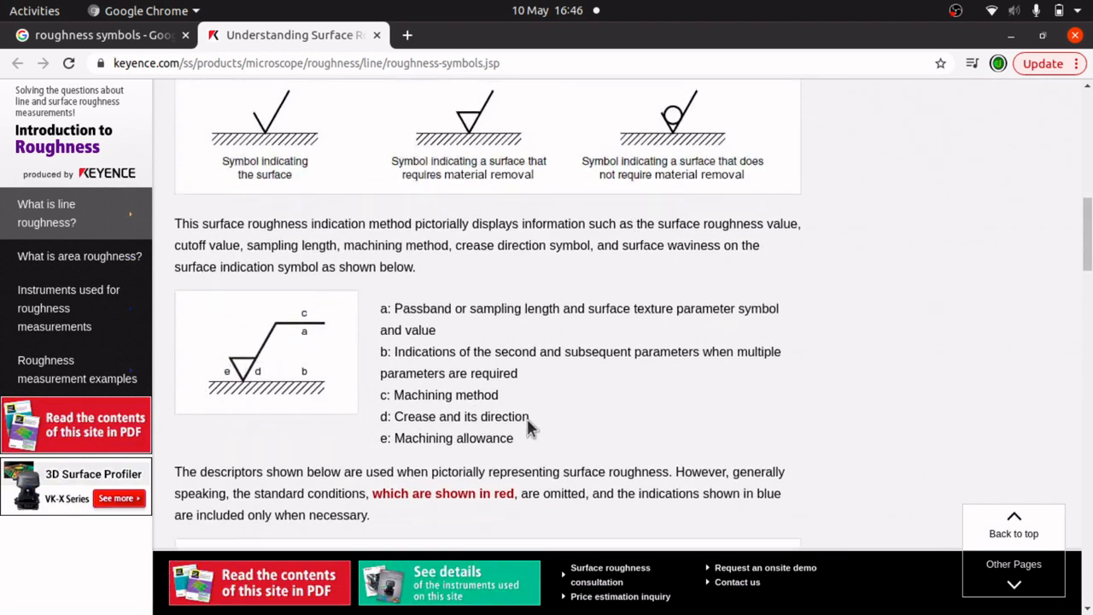
{"action": "scroll", "coordinate": [527, 419], "scroll_direction": "up", "scroll_amount": 1}
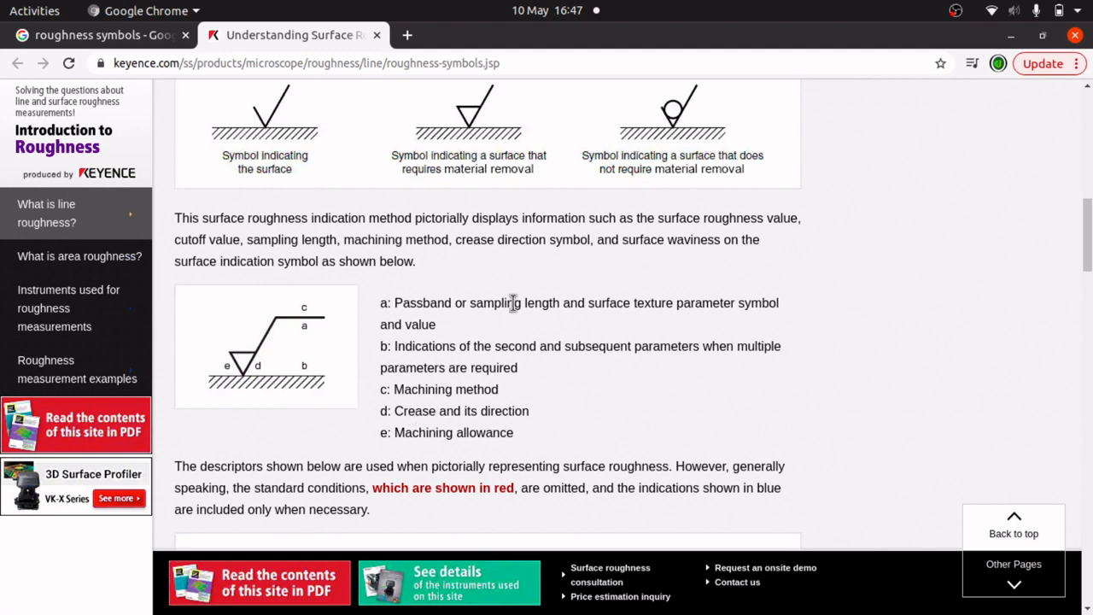
Step: Examine the crease direction symbols table with its explanatory diagrams, and compare it with the symbol layout diagram higher on the page
{"action": "scroll", "coordinate": [514, 300], "scroll_direction": "up", "scroll_amount": 3}
{"action": "scroll", "coordinate": [514, 307], "scroll_direction": "down", "scroll_amount": 10}
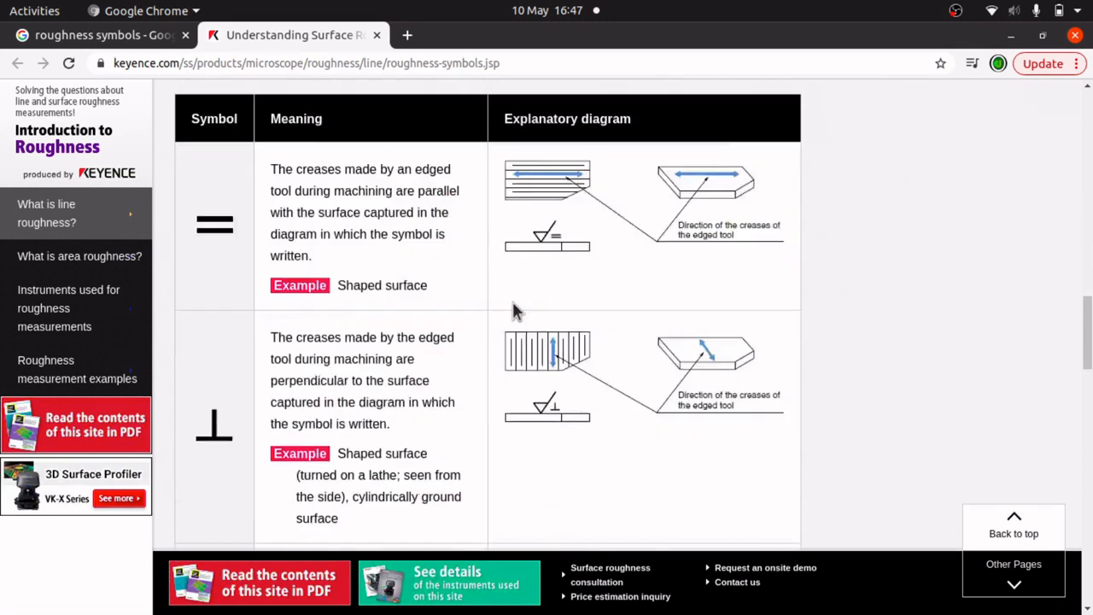
{"action": "scroll", "coordinate": [513, 305], "scroll_direction": "up", "scroll_amount": 3}
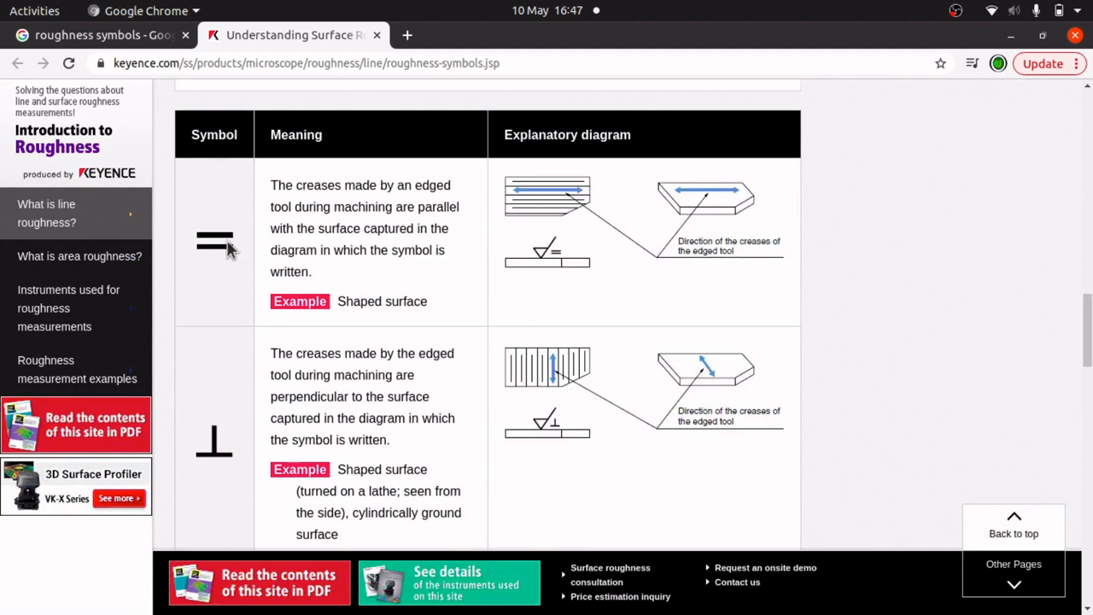
{"action": "scroll", "coordinate": [214, 458], "scroll_direction": "down", "scroll_amount": 3}
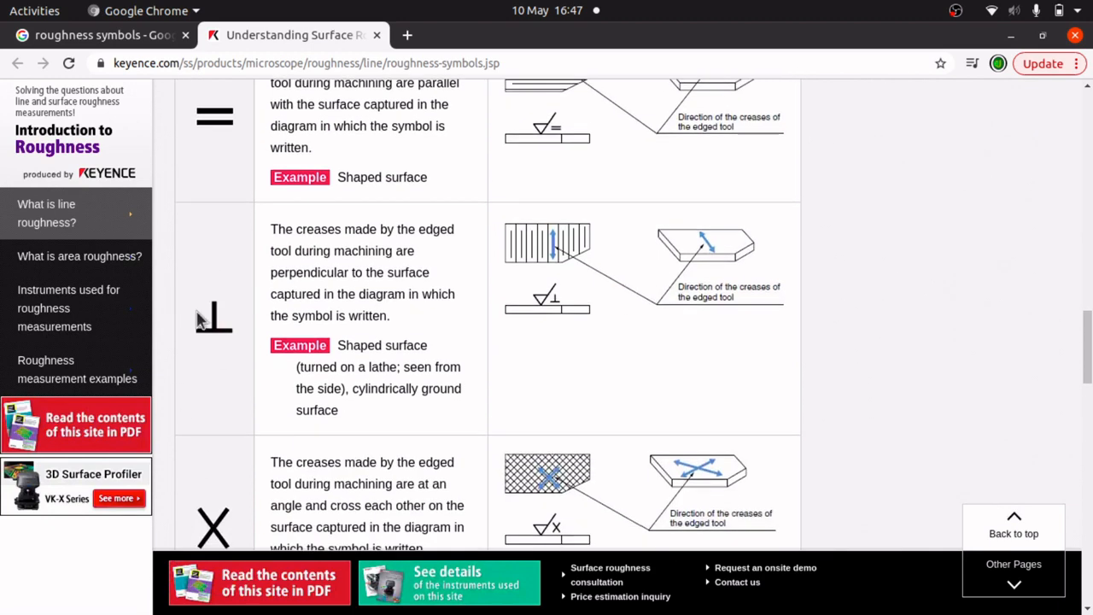
{"action": "scroll", "coordinate": [225, 385], "scroll_direction": "down", "scroll_amount": 6}
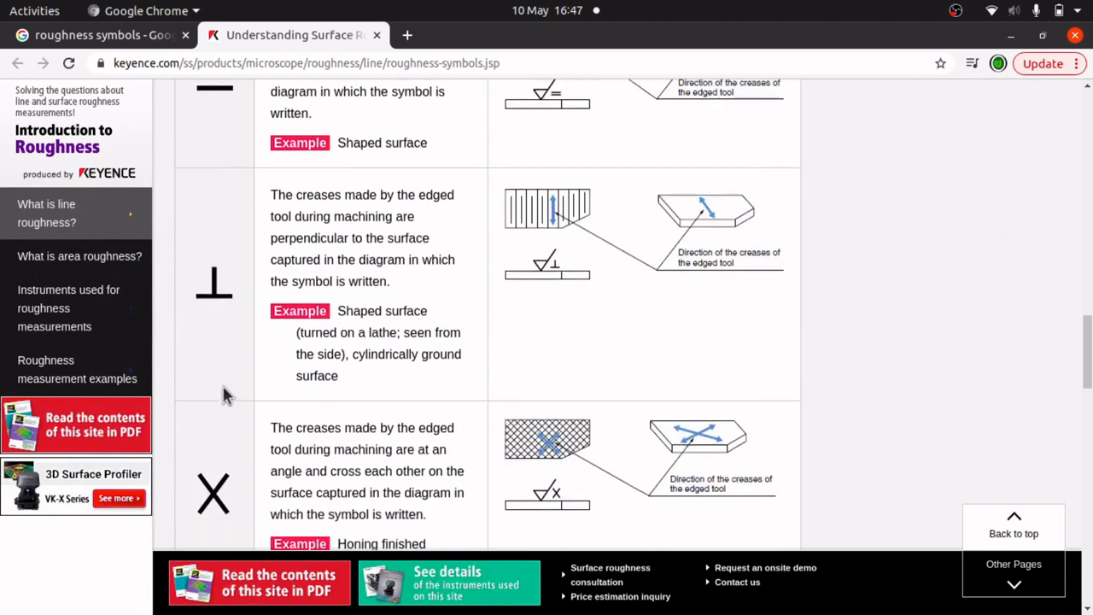
{"action": "scroll", "coordinate": [225, 419], "scroll_direction": "down", "scroll_amount": 7}
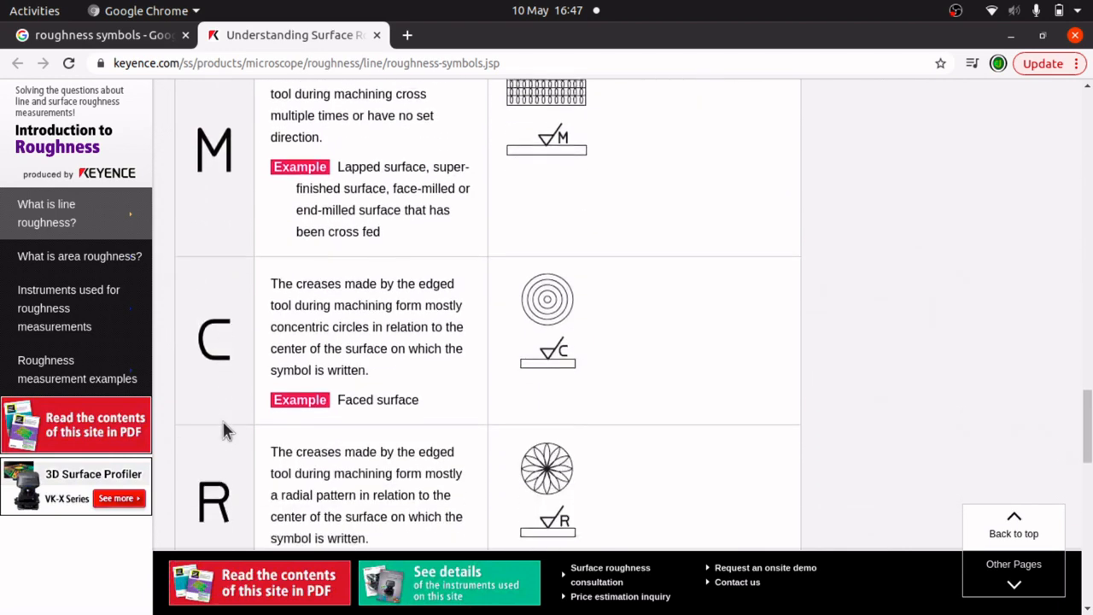
{"action": "scroll", "coordinate": [222, 422], "scroll_direction": "down", "scroll_amount": 4}
{"action": "scroll", "coordinate": [222, 422], "scroll_direction": "up", "scroll_amount": 15}
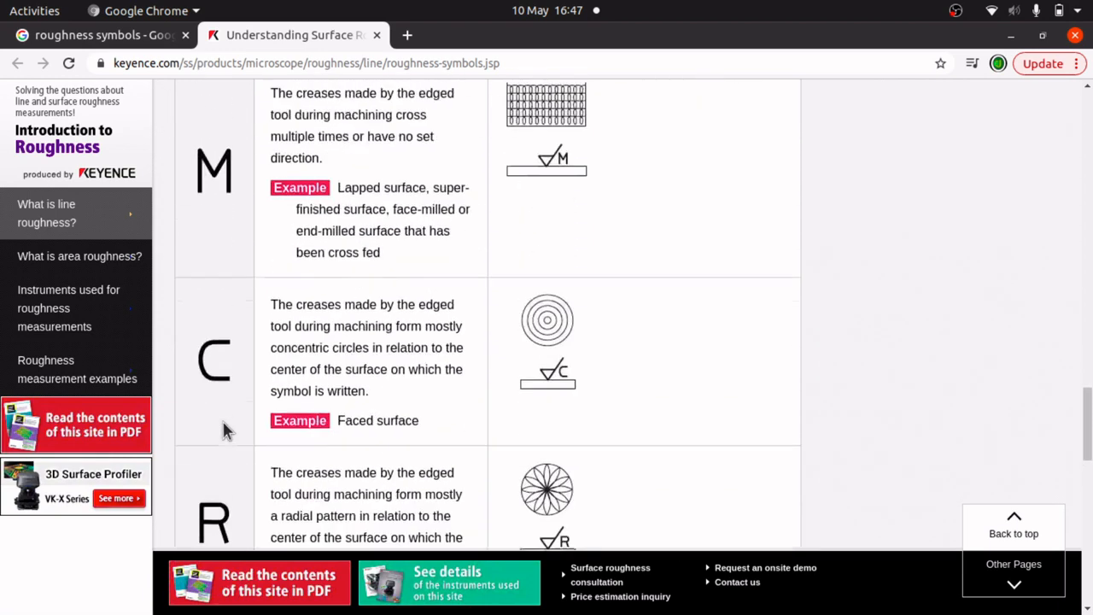
{"action": "scroll", "coordinate": [223, 430], "scroll_direction": "down", "scroll_amount": 5}
{"action": "scroll", "coordinate": [223, 429], "scroll_direction": "up", "scroll_amount": 11}
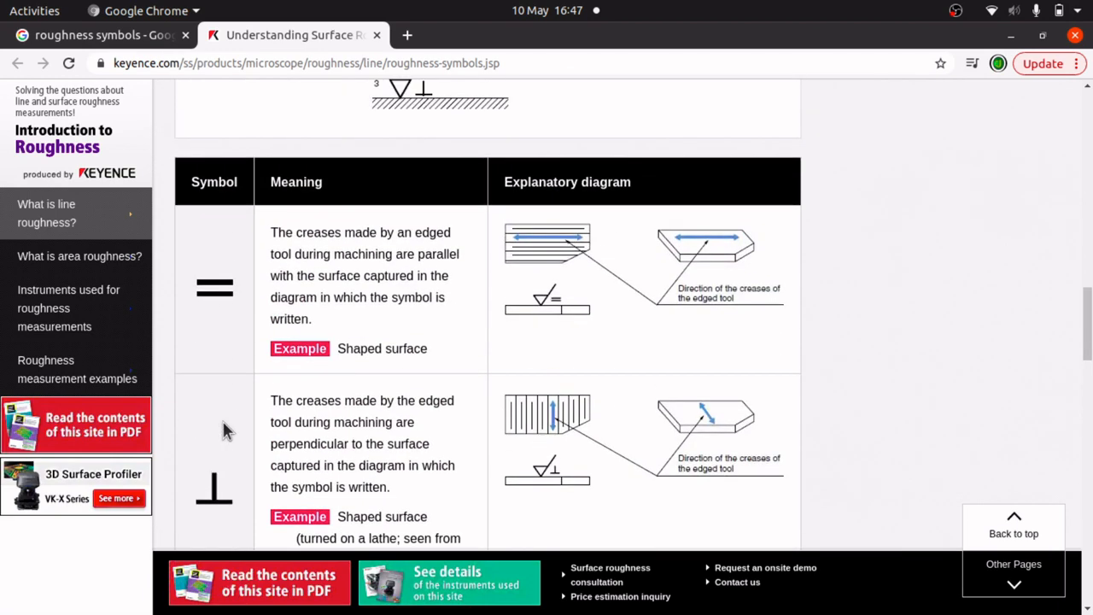
{"action": "scroll", "coordinate": [222, 420], "scroll_direction": "up", "scroll_amount": 7}
{"action": "scroll", "coordinate": [222, 420], "scroll_direction": "down", "scroll_amount": 6}
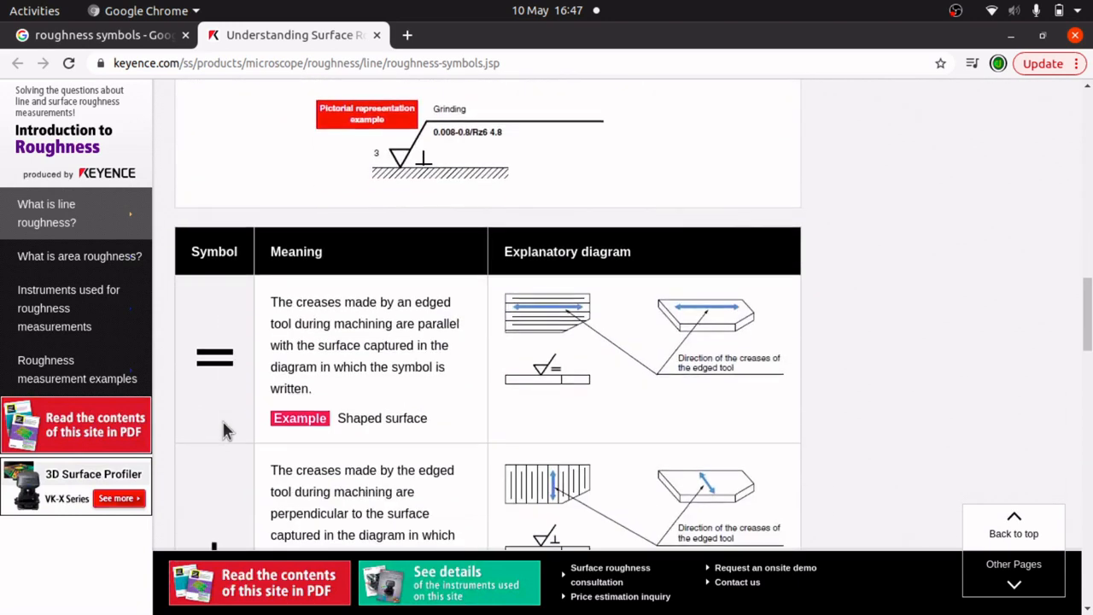
{"action": "scroll", "coordinate": [220, 392], "scroll_direction": "down", "scroll_amount": 3}
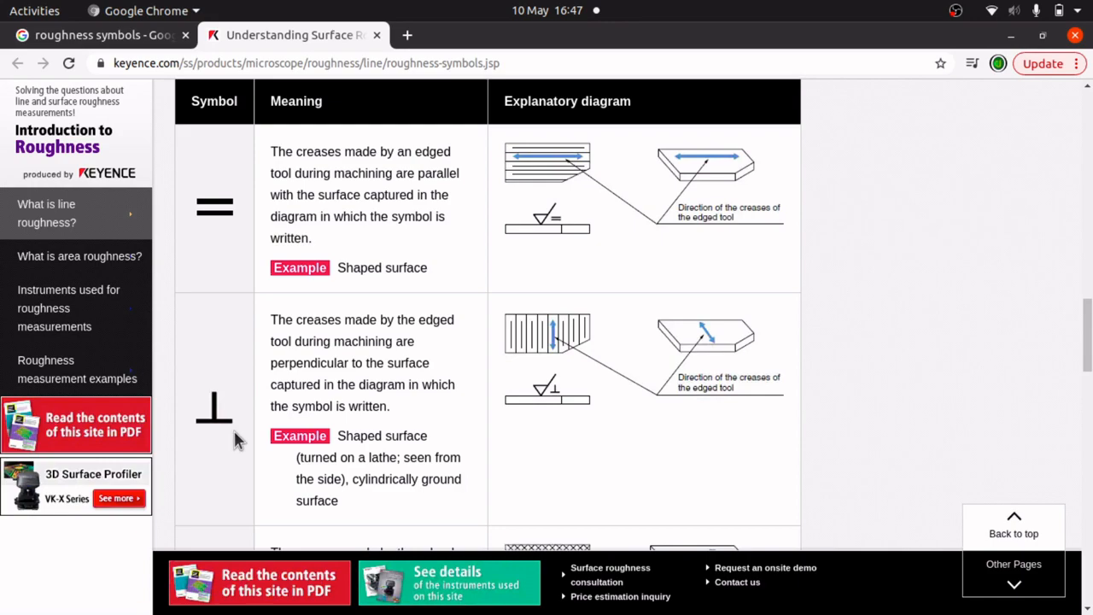
{"action": "scroll", "coordinate": [234, 431], "scroll_direction": "down", "scroll_amount": 5}
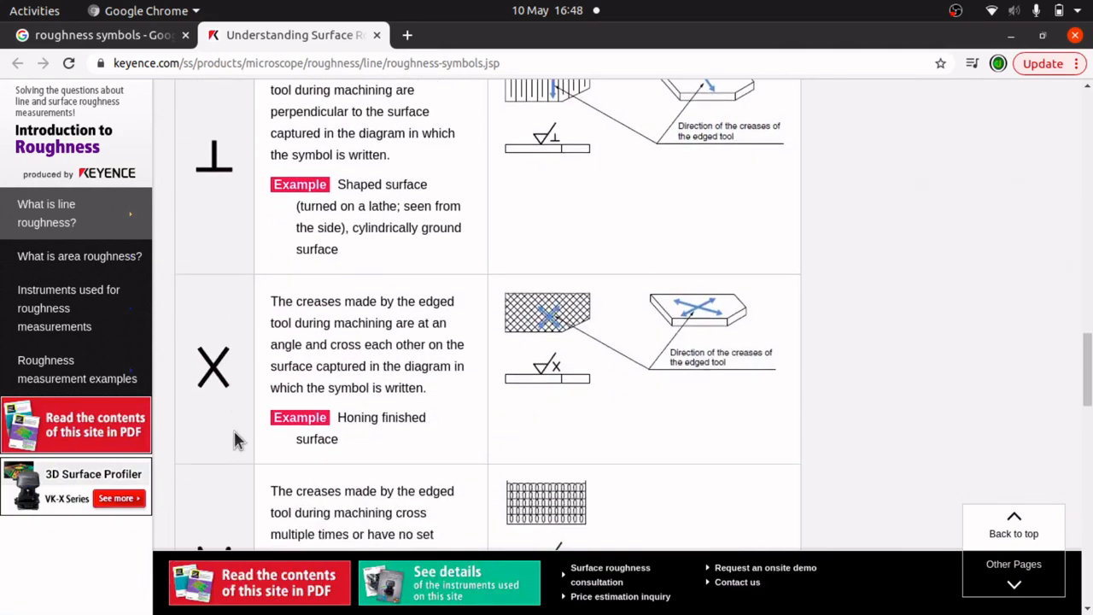
{"action": "scroll", "coordinate": [235, 437], "scroll_direction": "up", "scroll_amount": 15}
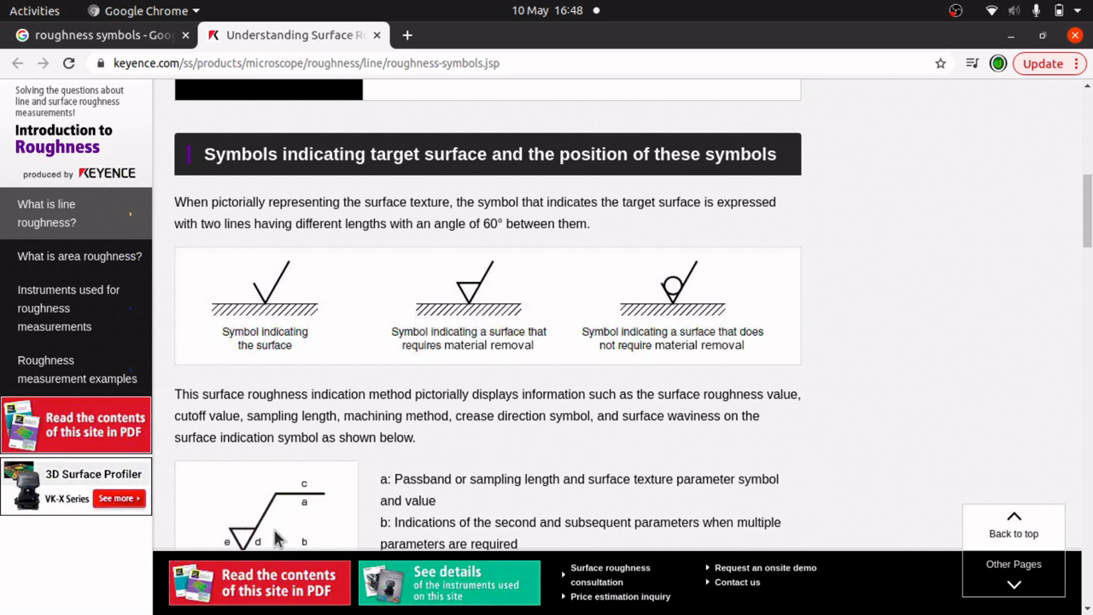
{"action": "scroll", "coordinate": [312, 508], "scroll_direction": "down", "scroll_amount": 2}
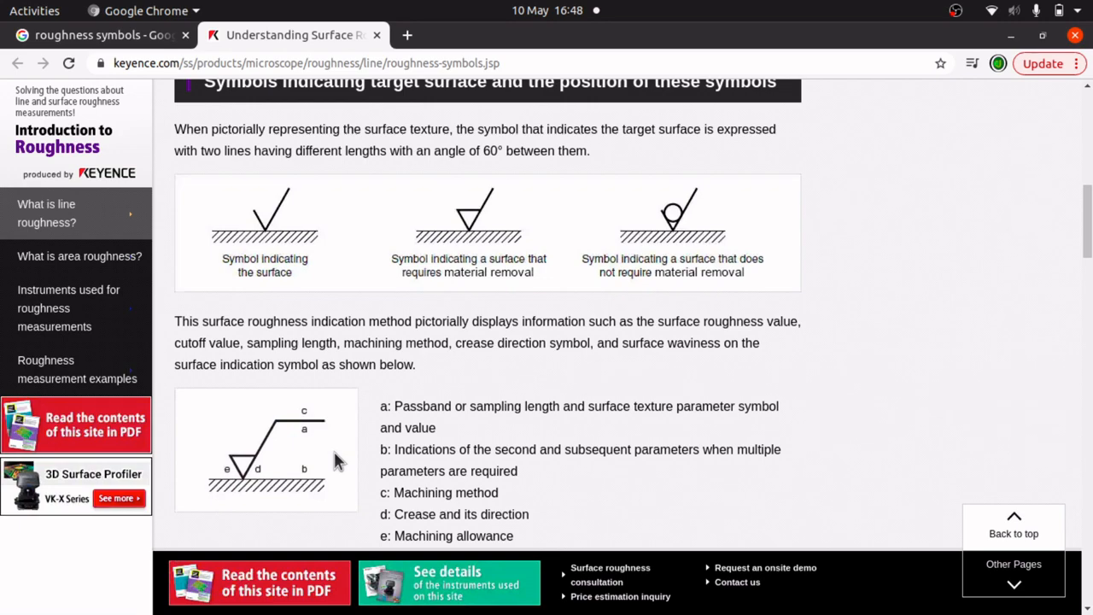
Step: Switch to Inkscape with the TestText.svg surface finish symbol
{"action": "key", "text": "super"}
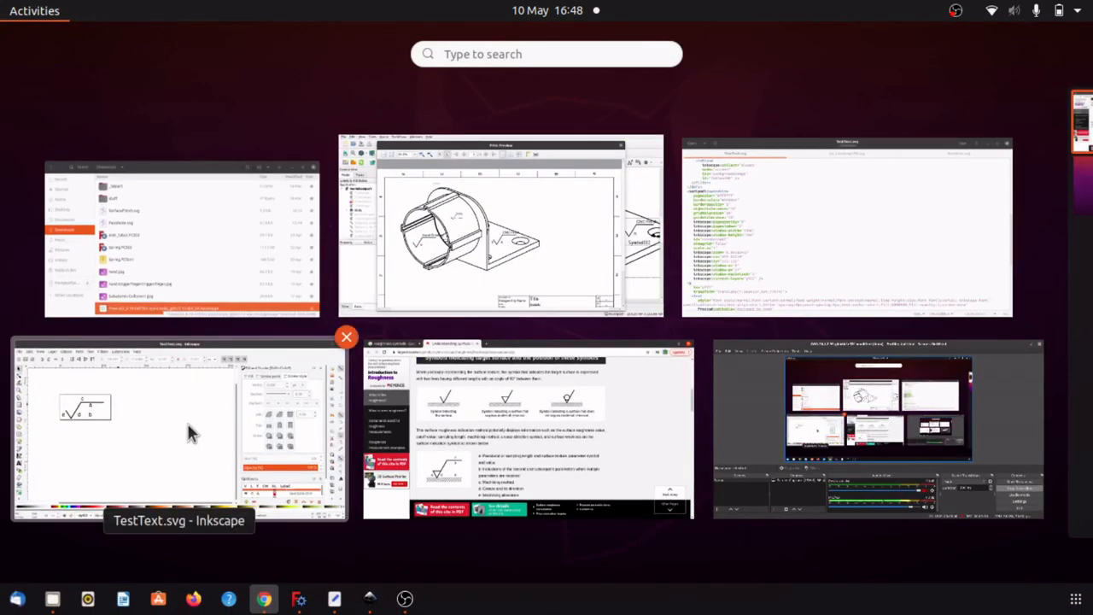
{"action": "left_click", "coordinate": [187, 423]}
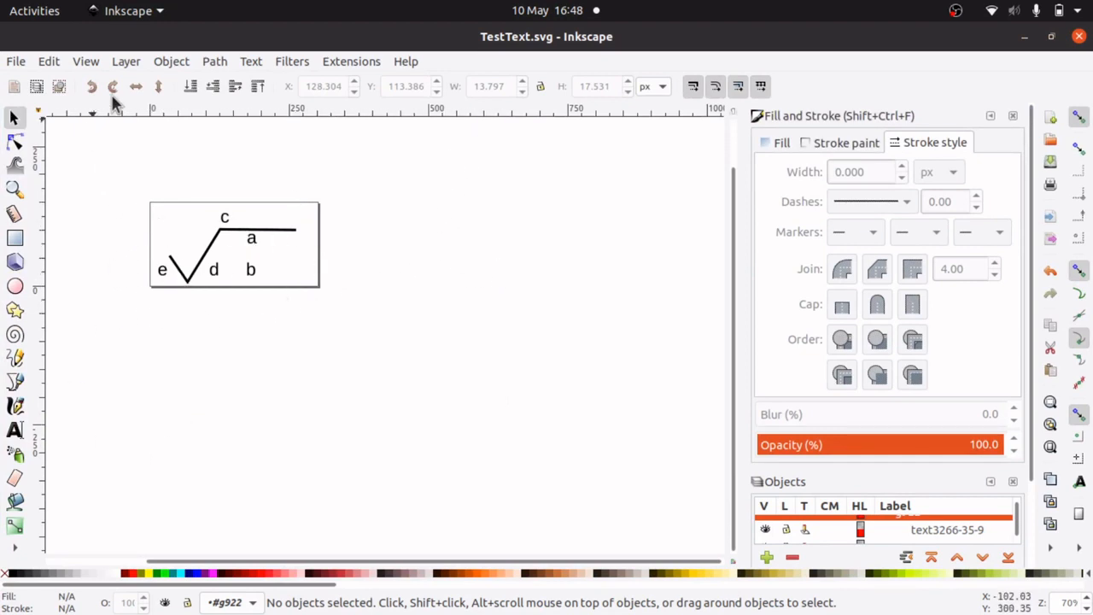
{"action": "left_click", "coordinate": [15, 63]}
{"action": "left_click", "coordinate": [86, 346]}
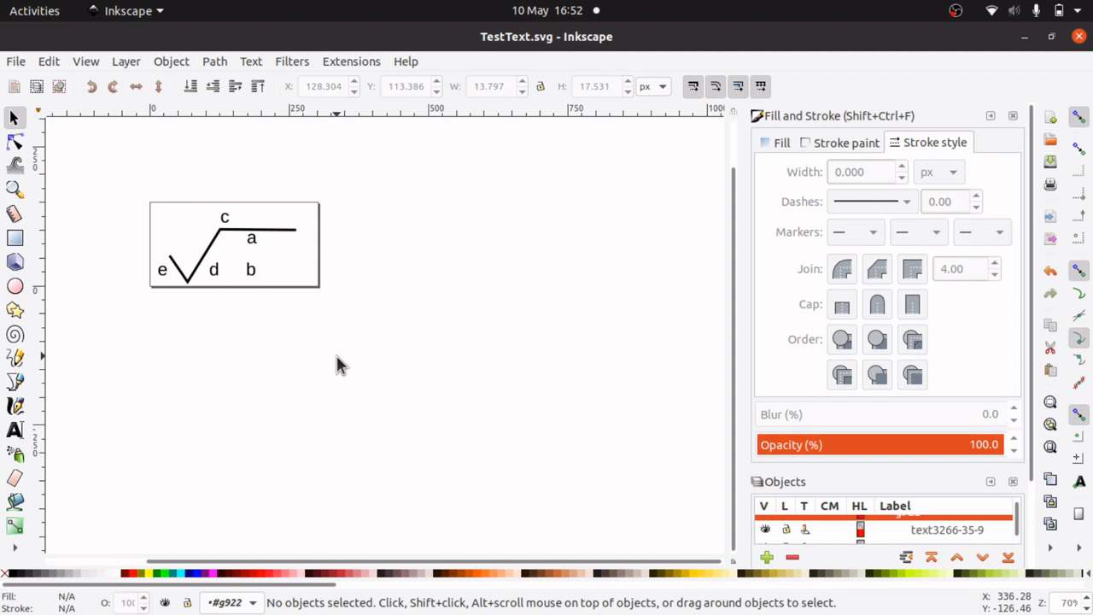
Step: Switch to Files and select SurfaceFinish.svg in the Downloads folder
{"action": "key", "text": "super"}
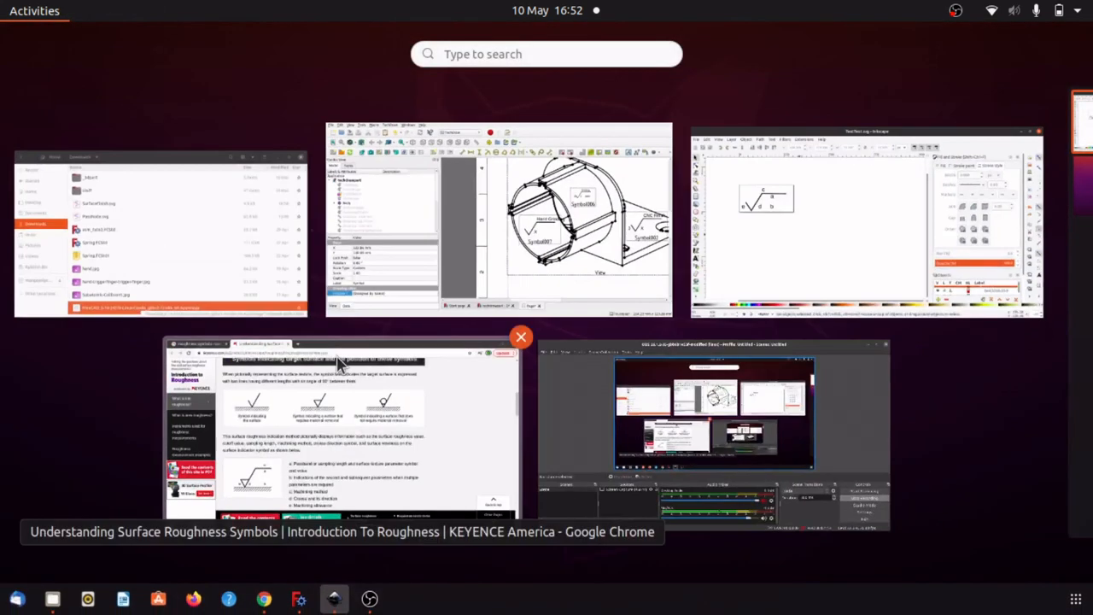
{"action": "left_click", "coordinate": [43, 312]}
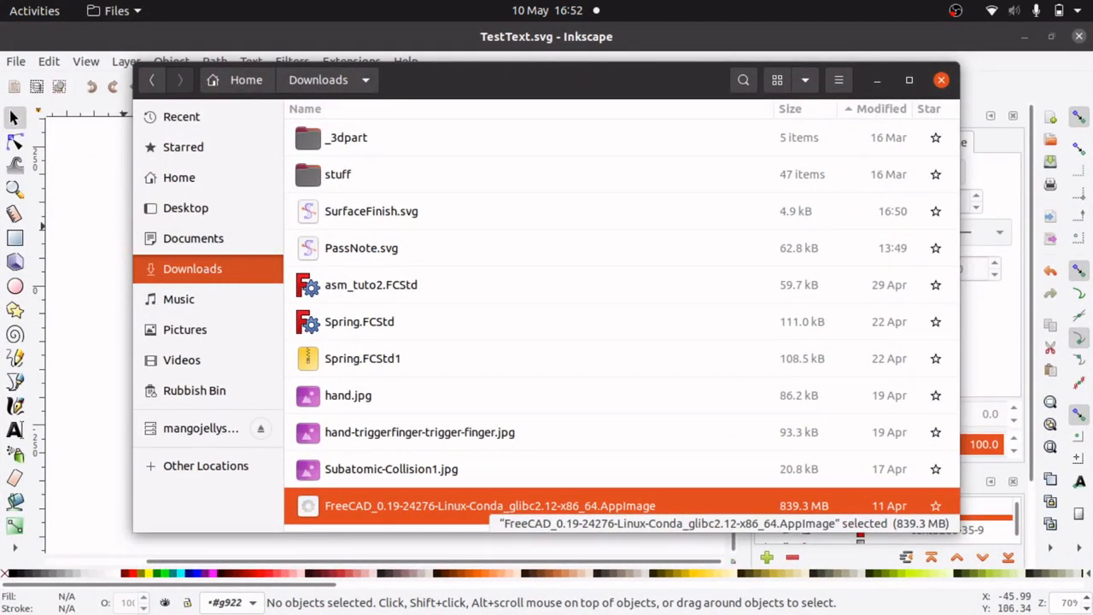
{"action": "left_click", "coordinate": [378, 224]}
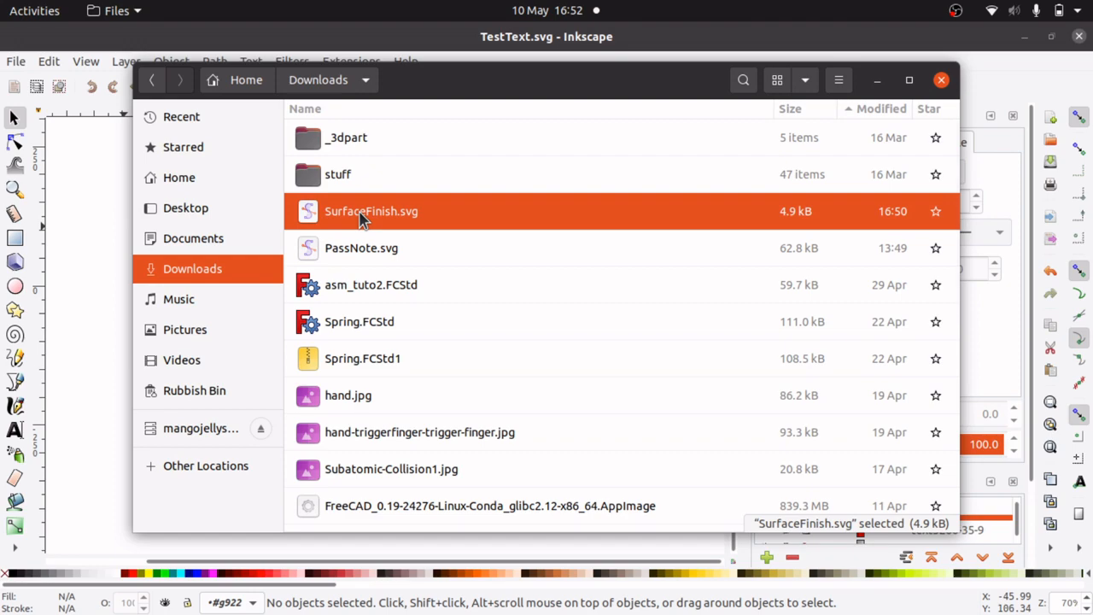
Step: Launch Text Editor and open SurfaceFinish.svg from the Downloads folder in it
{"action": "key", "text": "super"}
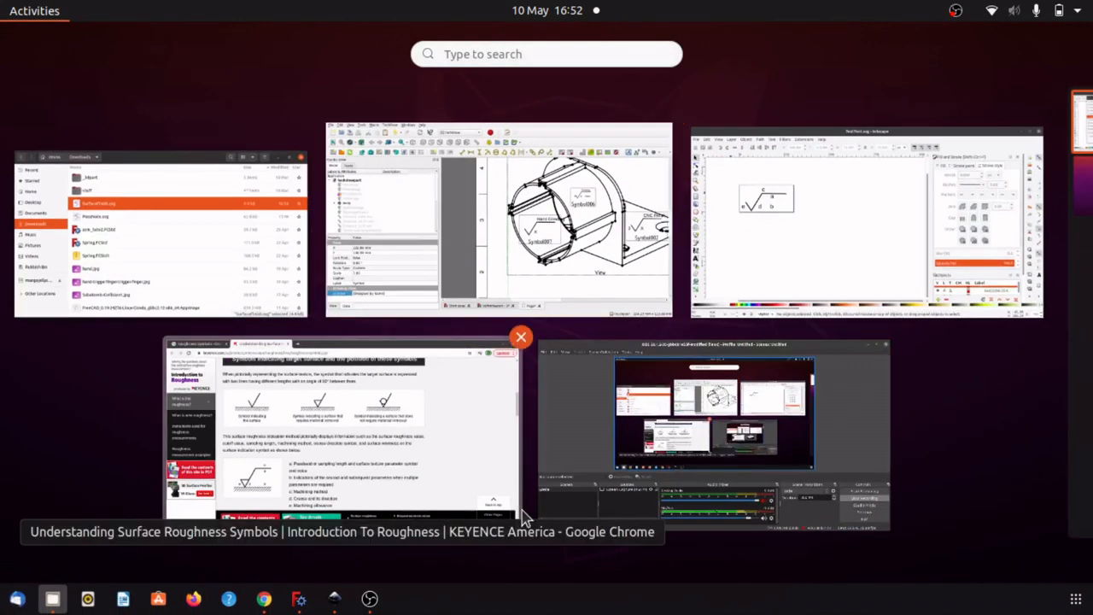
{"action": "left_click", "coordinate": [1076, 598]}
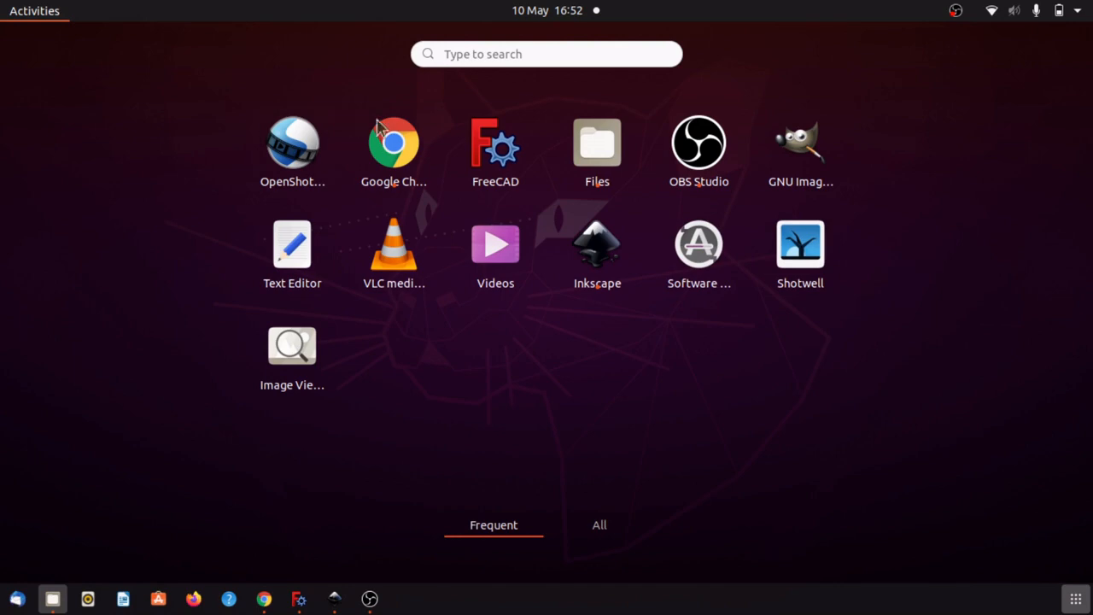
{"action": "left_click", "coordinate": [290, 246]}
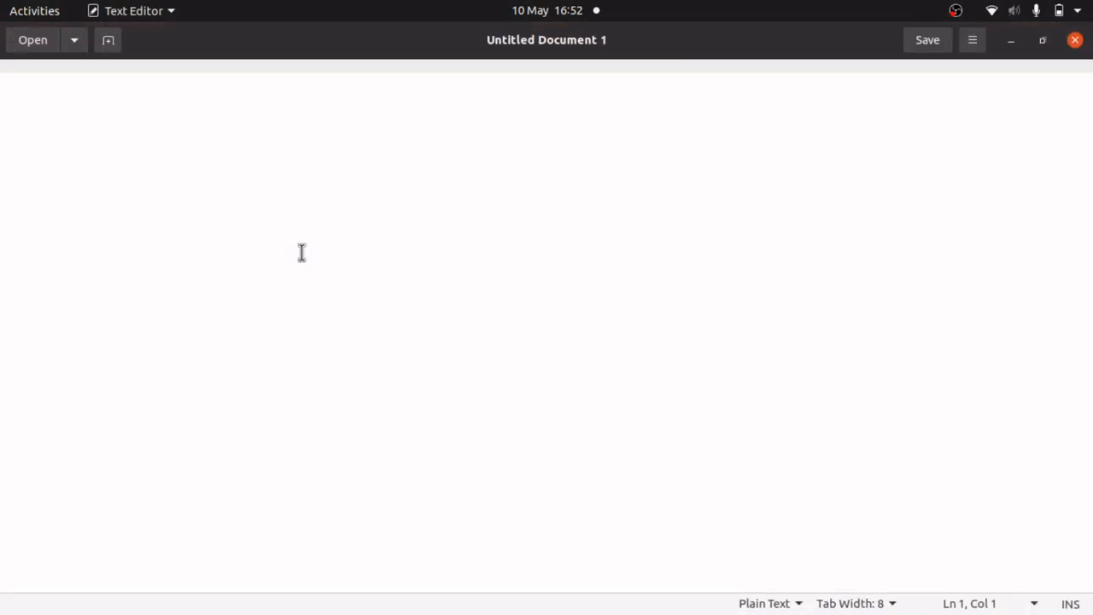
{"action": "key", "text": "super"}
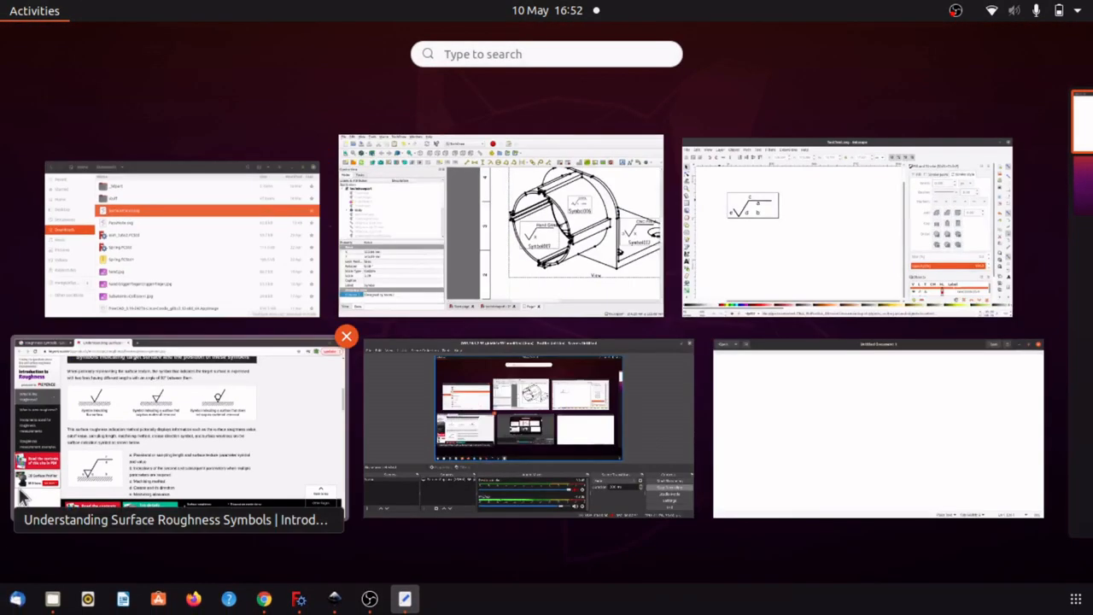
{"action": "left_click", "coordinate": [64, 286]}
{"action": "left_click_drag", "start_coordinate": [385, 227], "coordinate": [81, 244]}
{"action": "left_click", "coordinate": [39, 258]}
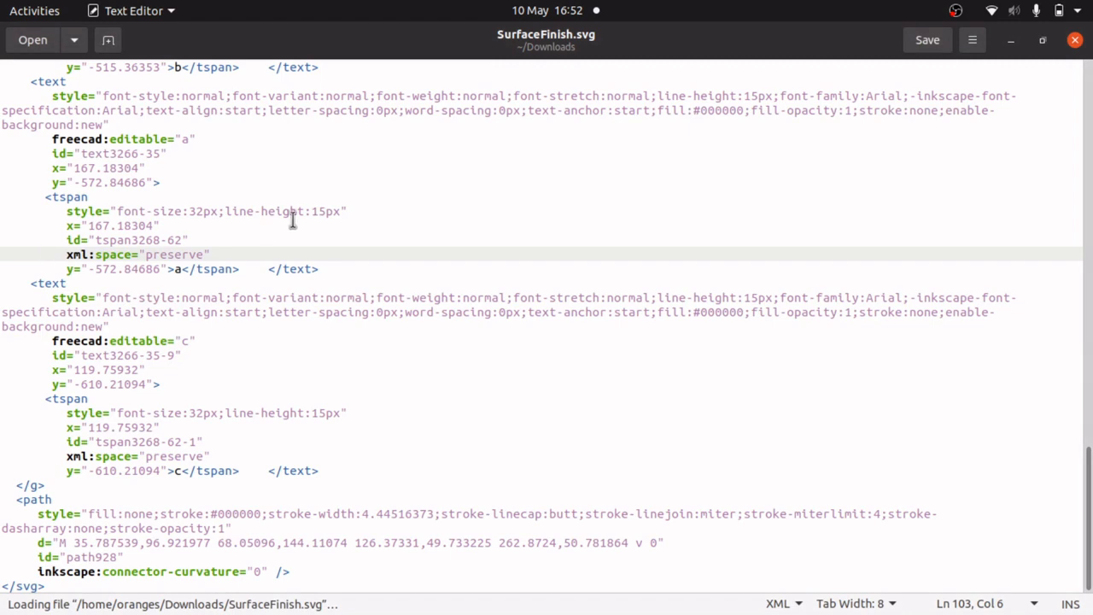
Step: Examine the xmlns:freecad namespace declaration in the svg header and the freecad:editable attributes with their tspan text, focusing on the "d" entry
{"action": "scroll", "coordinate": [303, 217], "scroll_direction": "up", "scroll_amount": 15}
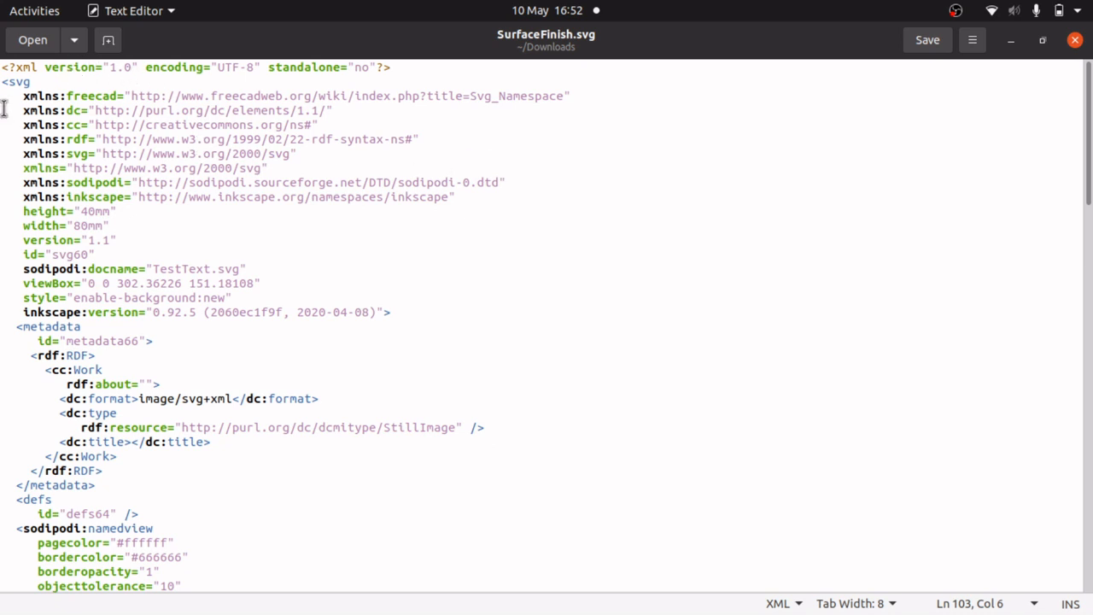
{"action": "left_click_drag", "start_coordinate": [23, 96], "coordinate": [592, 92]}
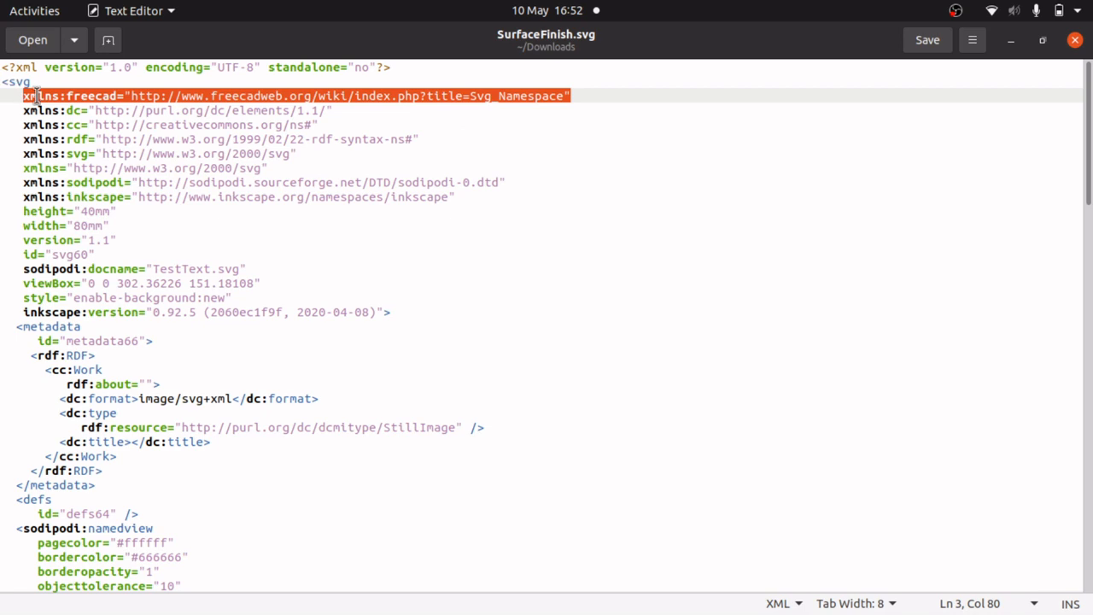
{"action": "scroll", "coordinate": [274, 327], "scroll_direction": "down", "scroll_amount": 15}
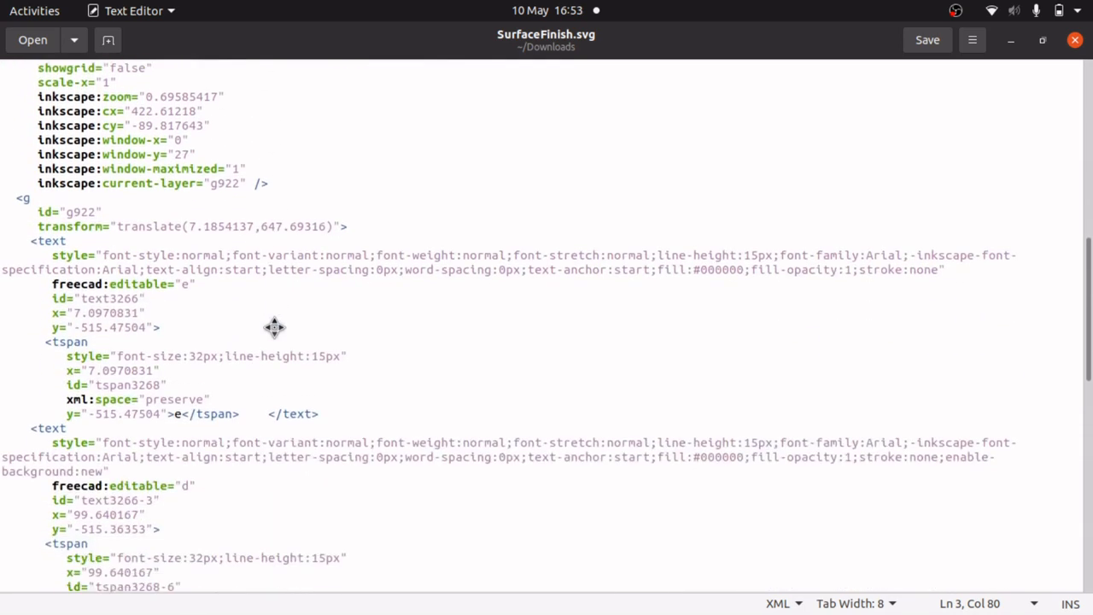
{"action": "scroll", "coordinate": [274, 327], "scroll_direction": "down", "scroll_amount": 3}
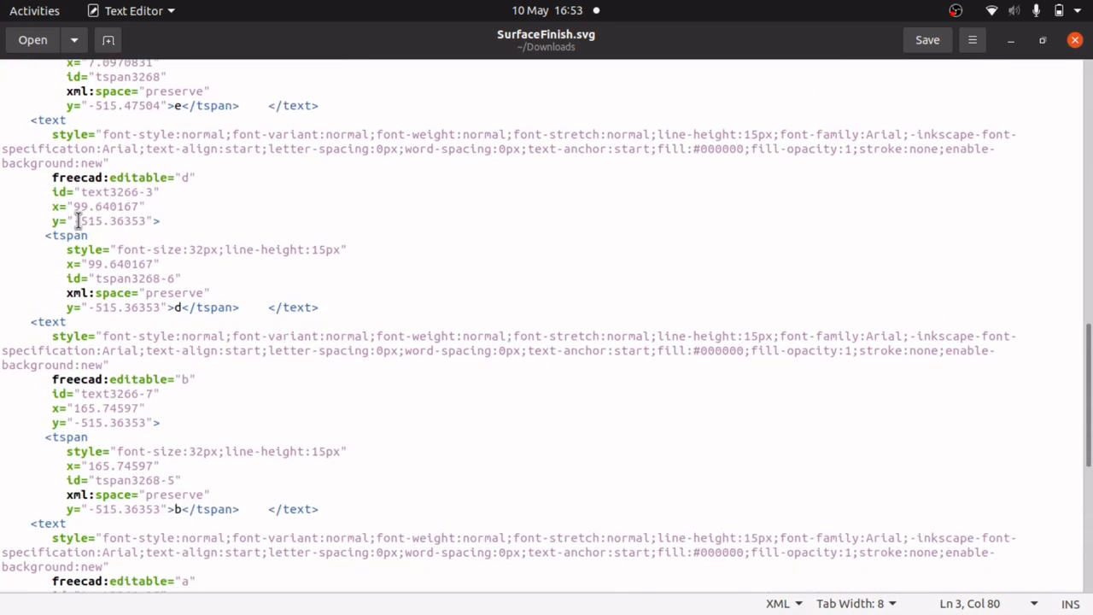
{"action": "left_click_drag", "start_coordinate": [48, 176], "coordinate": [183, 177]}
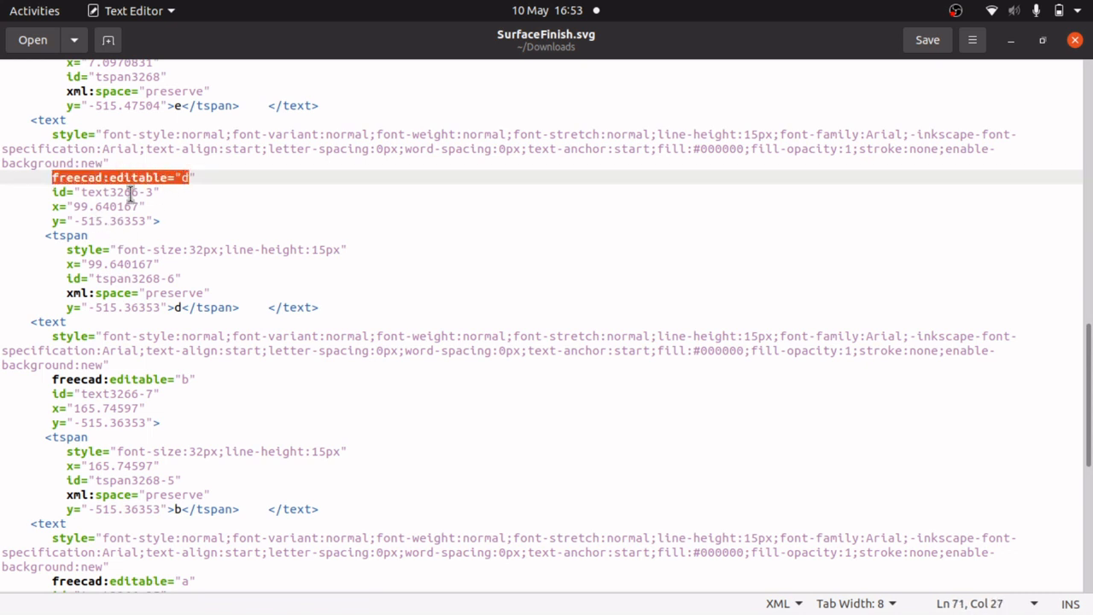
{"action": "left_click", "coordinate": [176, 309]}
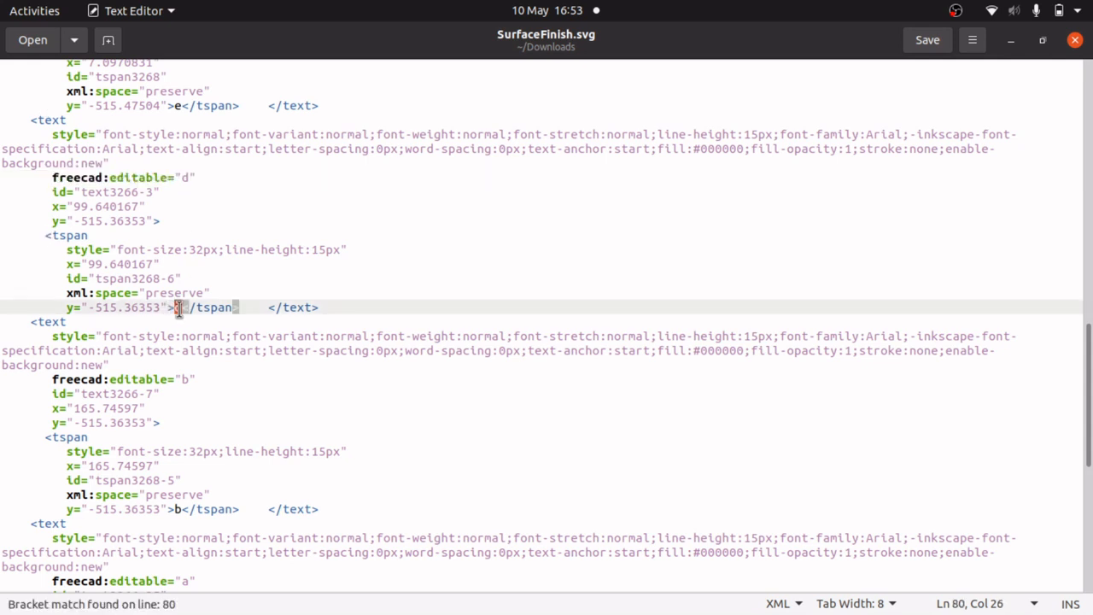
{"action": "left_click_drag", "start_coordinate": [52, 177], "coordinate": [196, 180]}
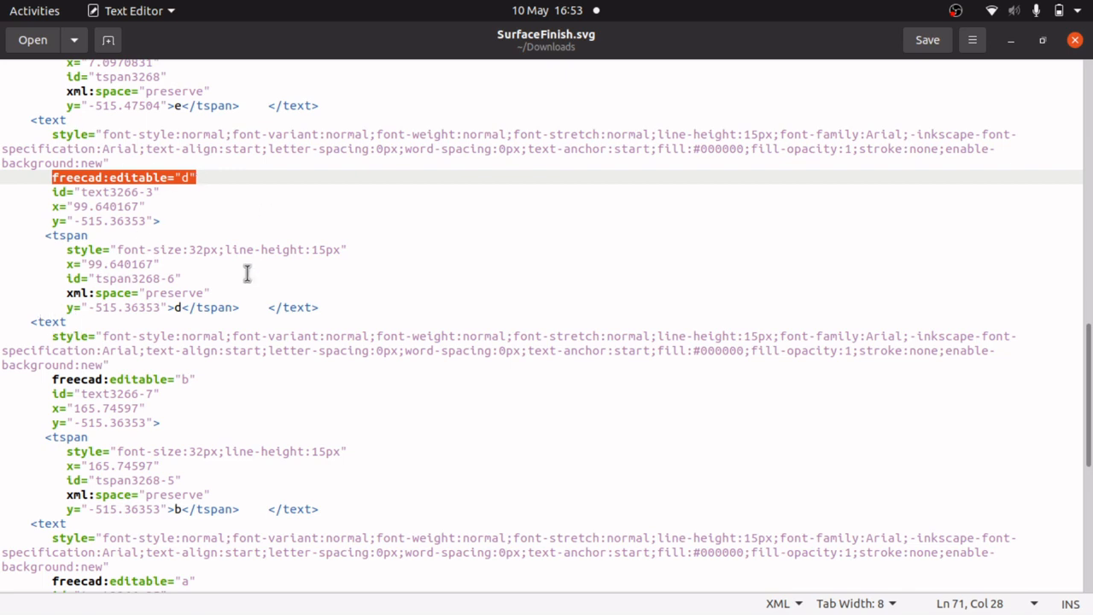
{"action": "scroll", "coordinate": [247, 274], "scroll_direction": "up", "scroll_amount": 15}
{"action": "scroll", "coordinate": [247, 274], "scroll_direction": "down", "scroll_amount": 15}
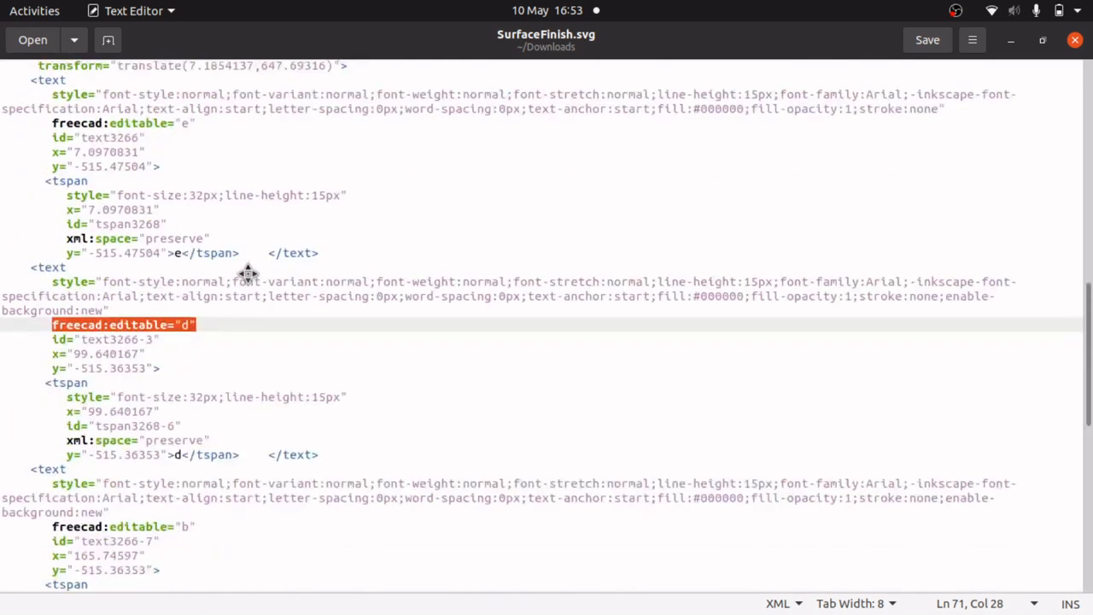
{"action": "scroll", "coordinate": [247, 273], "scroll_direction": "down", "scroll_amount": 3}
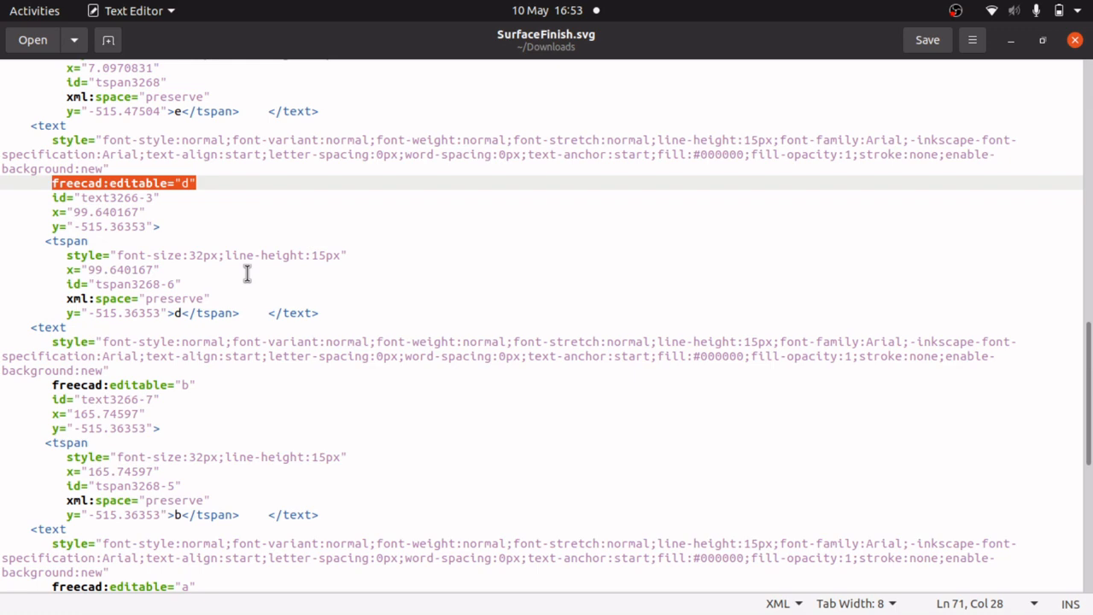
Step: Switch to Inkscape, create a new blank document, and close its docked Export PNG Image and Objects dialogs
{"action": "key", "text": "super"}
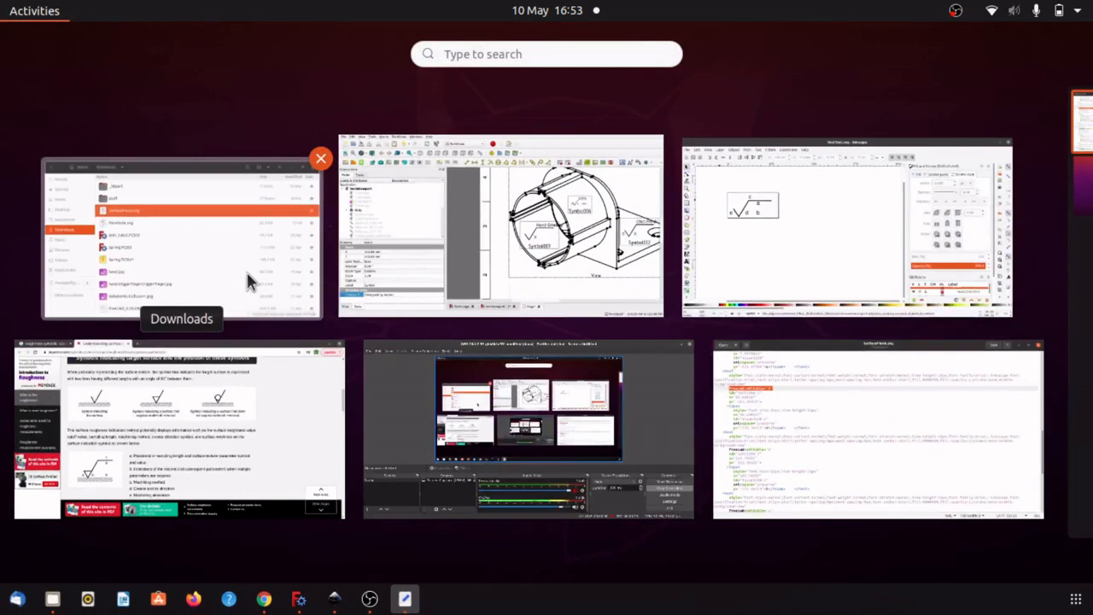
{"action": "left_click", "coordinate": [816, 260]}
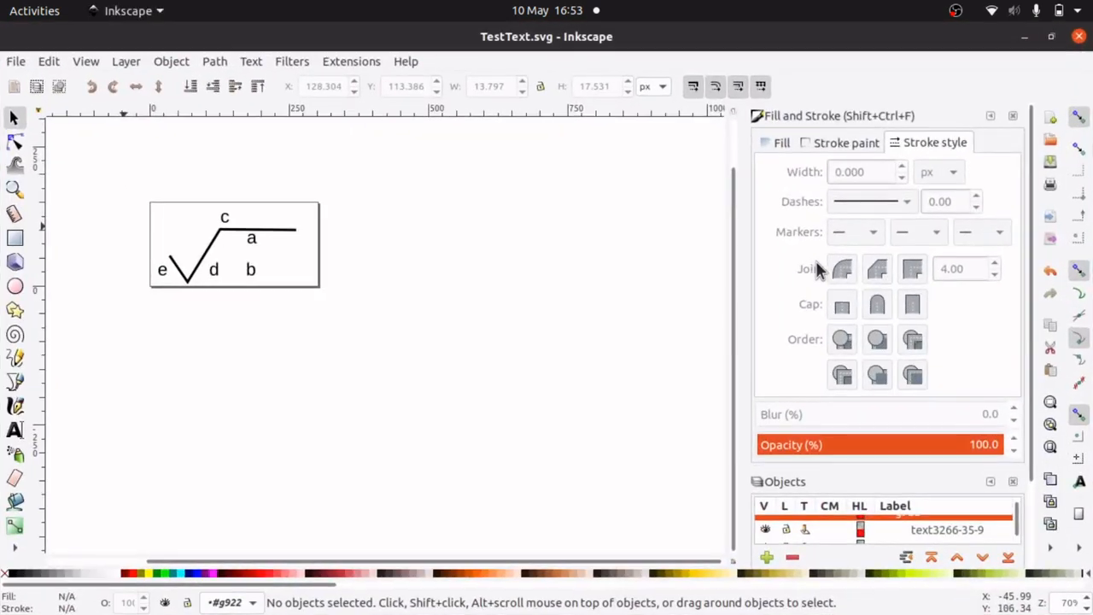
{"action": "left_click", "coordinate": [17, 62]}
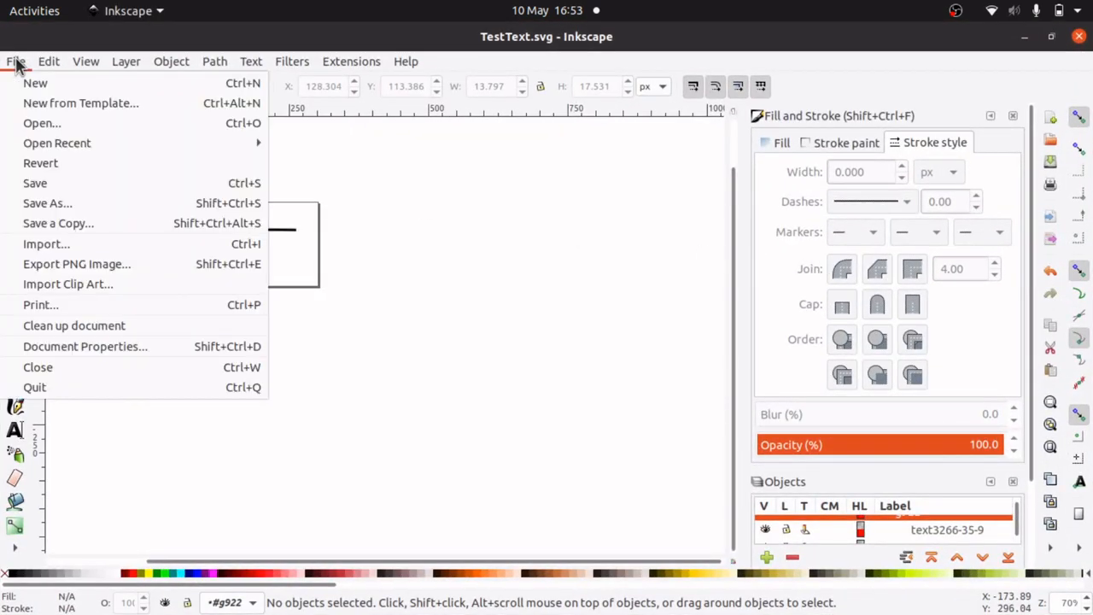
{"action": "left_click", "coordinate": [32, 83]}
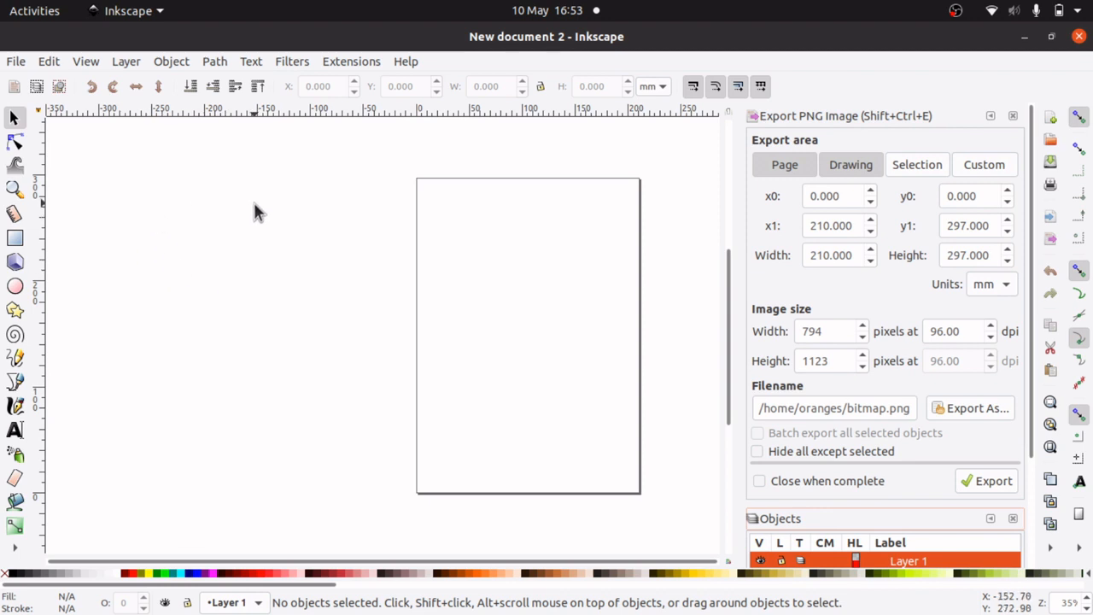
{"action": "left_click", "coordinate": [1013, 116]}
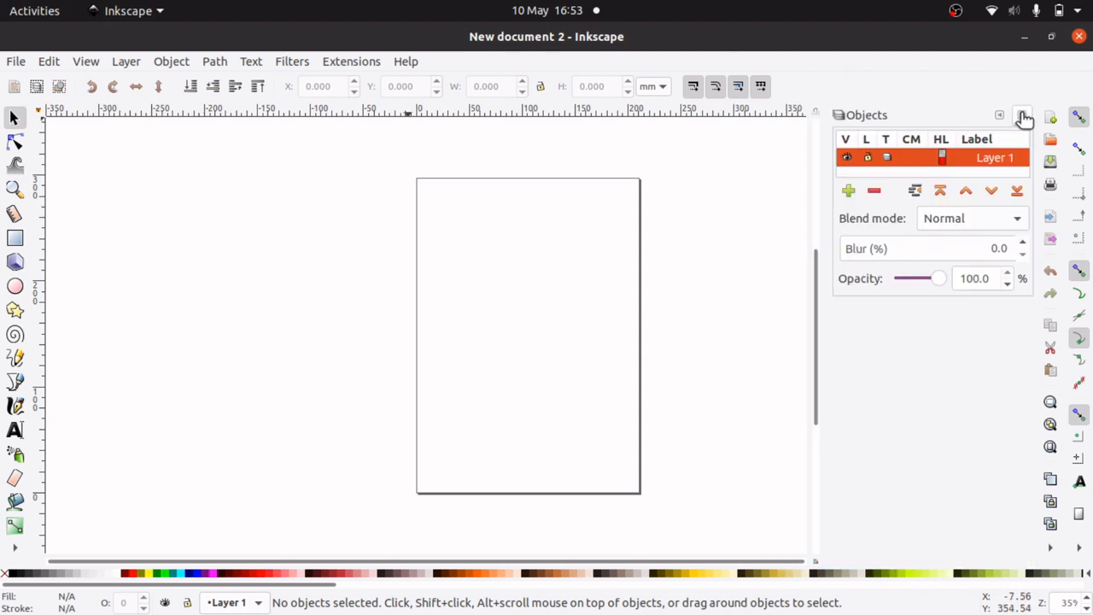
{"action": "left_click", "coordinate": [1023, 115]}
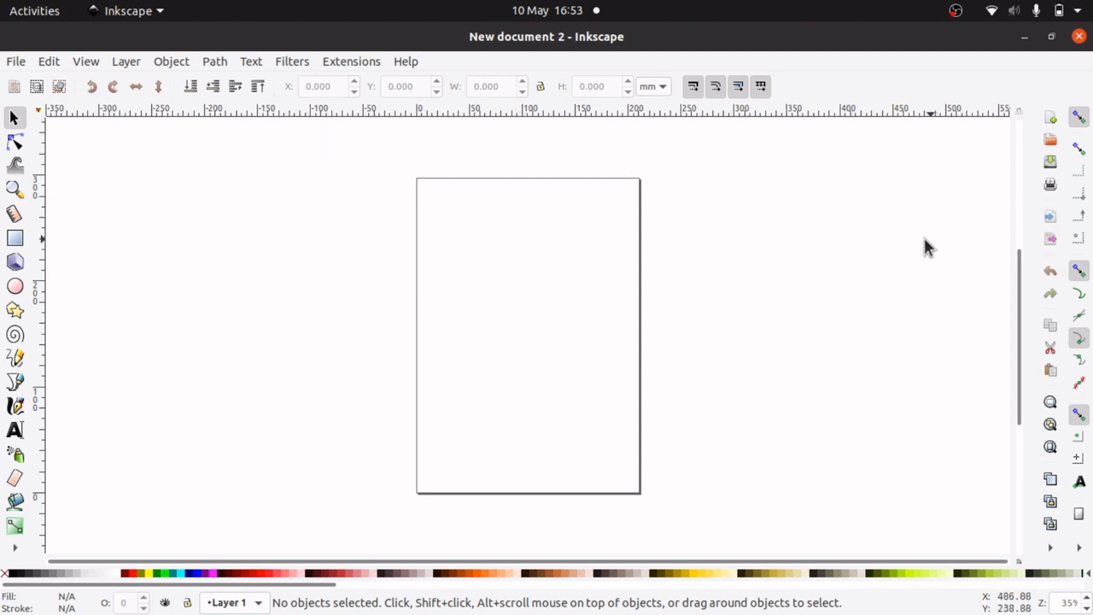
Step: Open the new document's properties and set the custom page height to 100 mm
{"action": "left_click", "coordinate": [19, 64]}
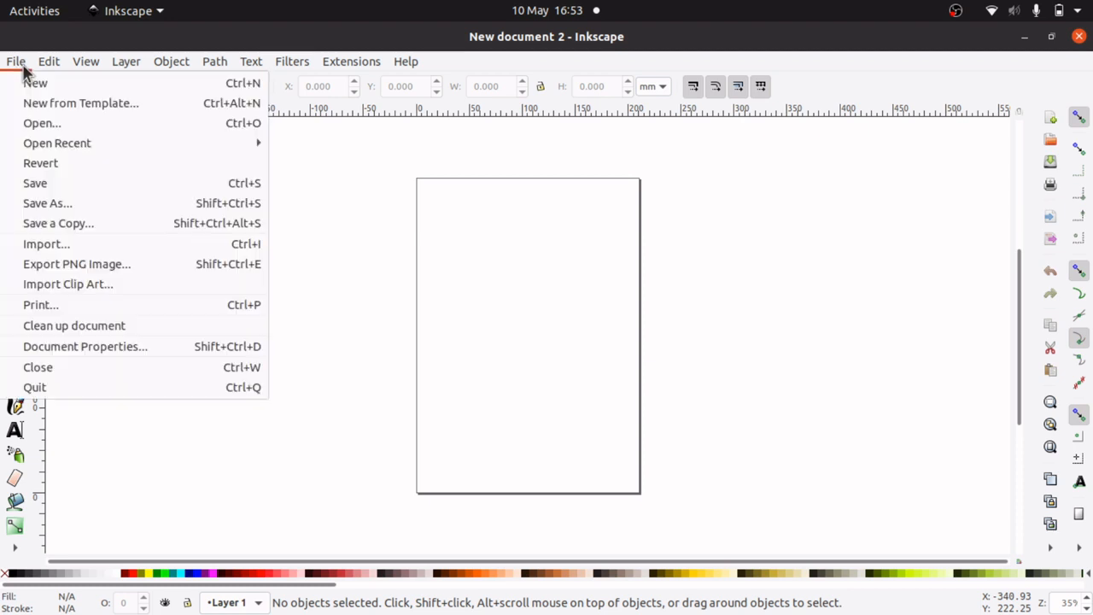
{"action": "left_click", "coordinate": [78, 347]}
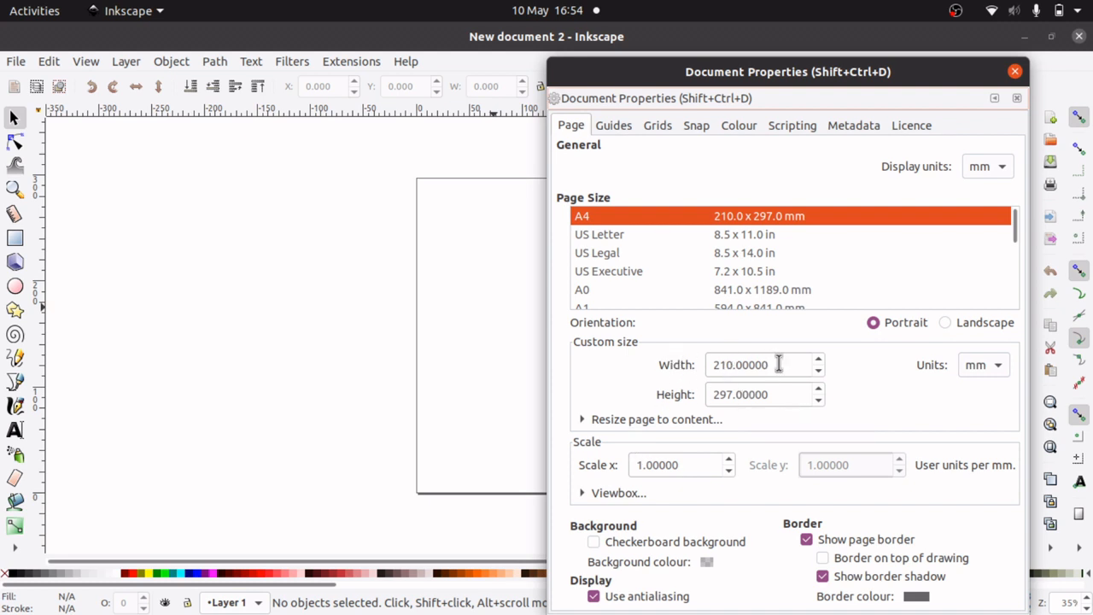
{"action": "left_click_drag", "start_coordinate": [630, 80], "coordinate": [13, 55]}
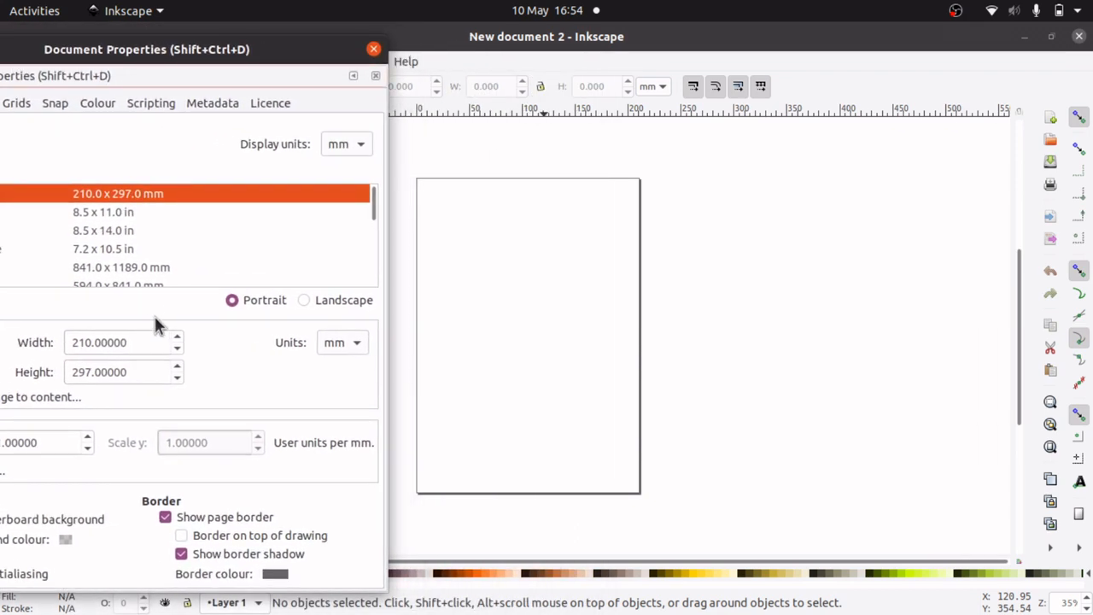
{"action": "left_click", "coordinate": [177, 367]}
{"action": "left_click", "coordinate": [177, 367]}
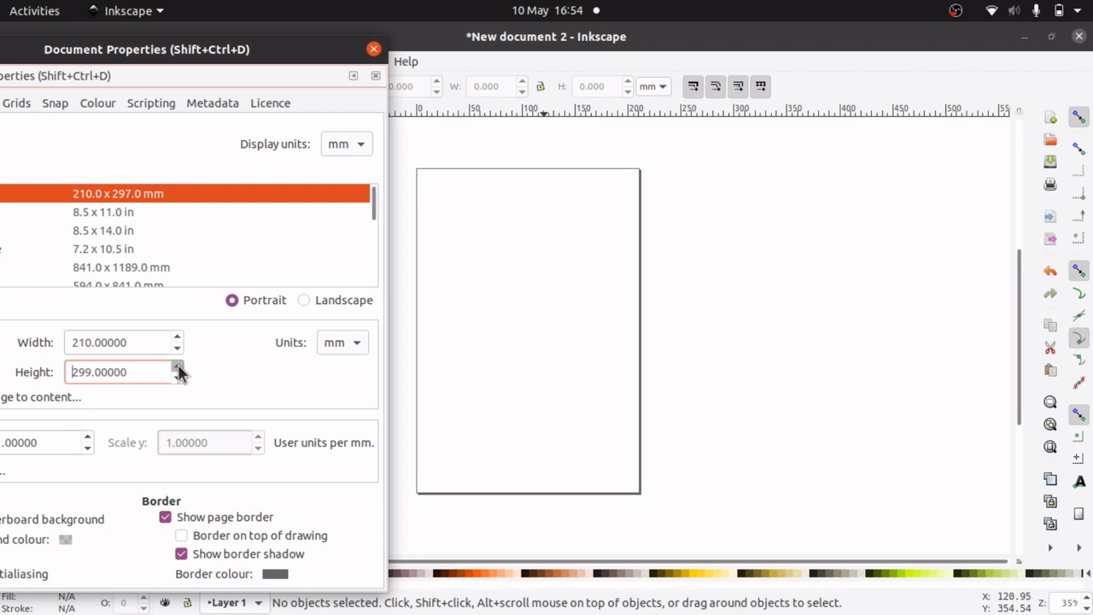
{"action": "left_click_drag", "start_coordinate": [178, 368], "coordinate": [36, 350]}
{"action": "left_click", "coordinate": [142, 343]}
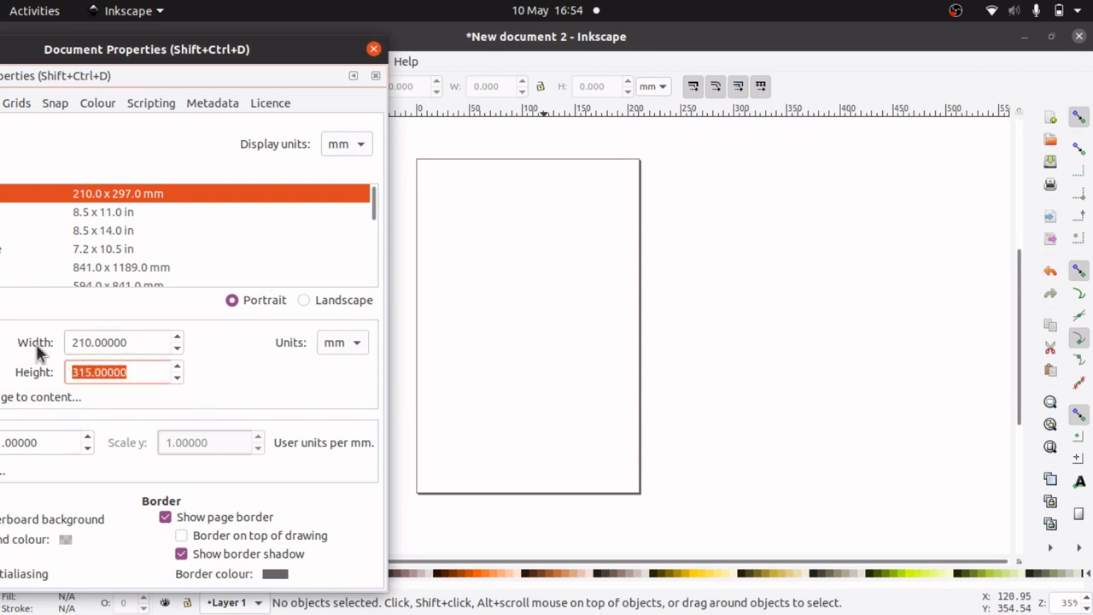
{"action": "type", "text": "100"}
Step: Set the custom page width to 100 mm, check the available units while keeping mm, and close the document properties
{"action": "left_click", "coordinate": [126, 343]}
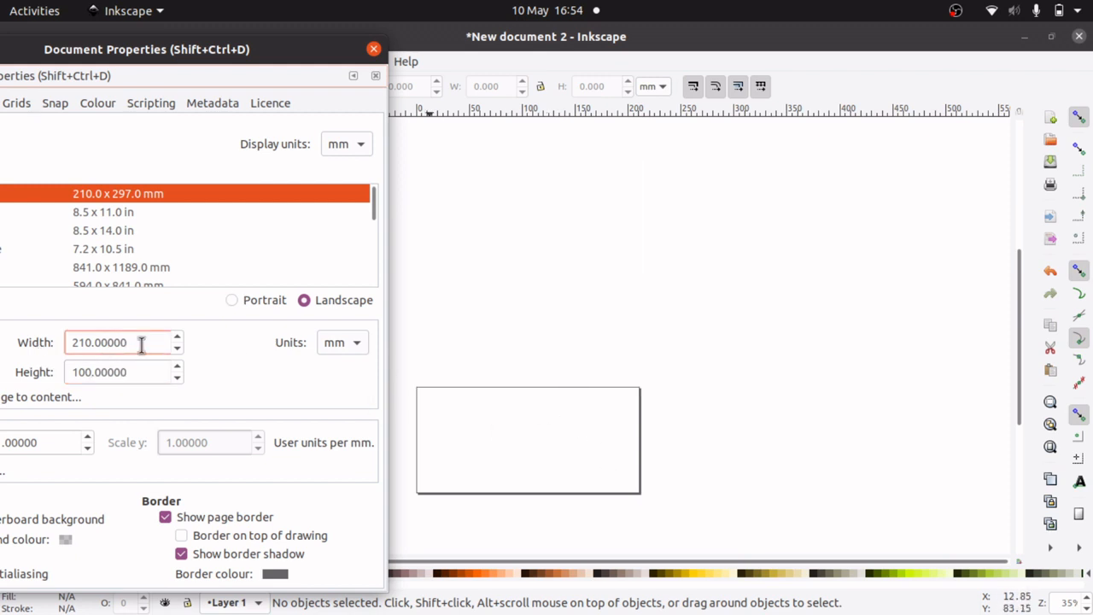
{"action": "left_click_drag", "start_coordinate": [142, 343], "coordinate": [45, 342]}
{"action": "type", "text": "100"}
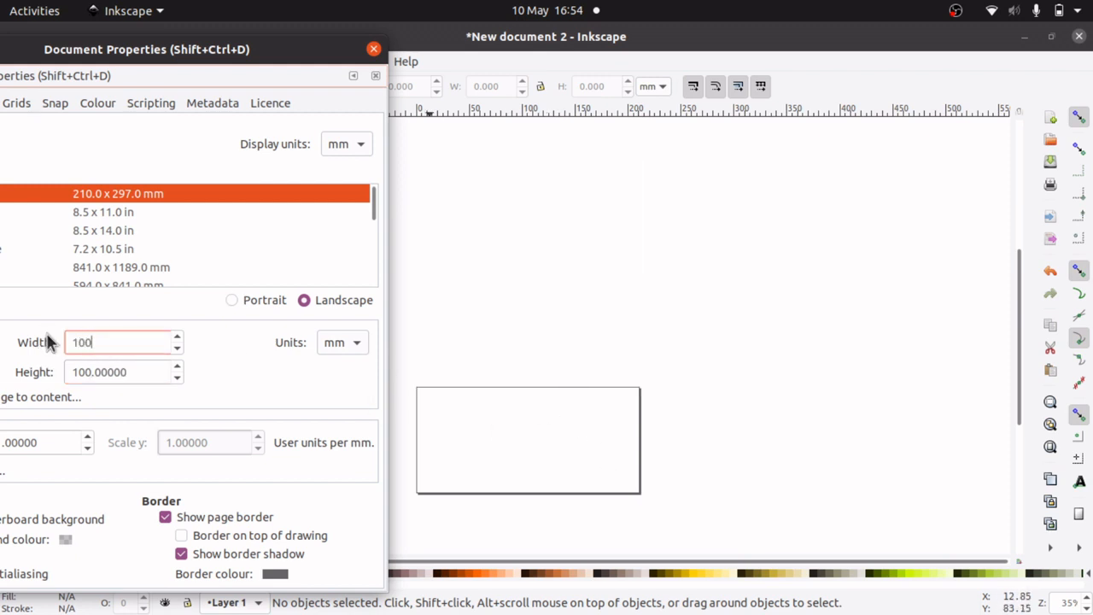
{"action": "left_click", "coordinate": [131, 373]}
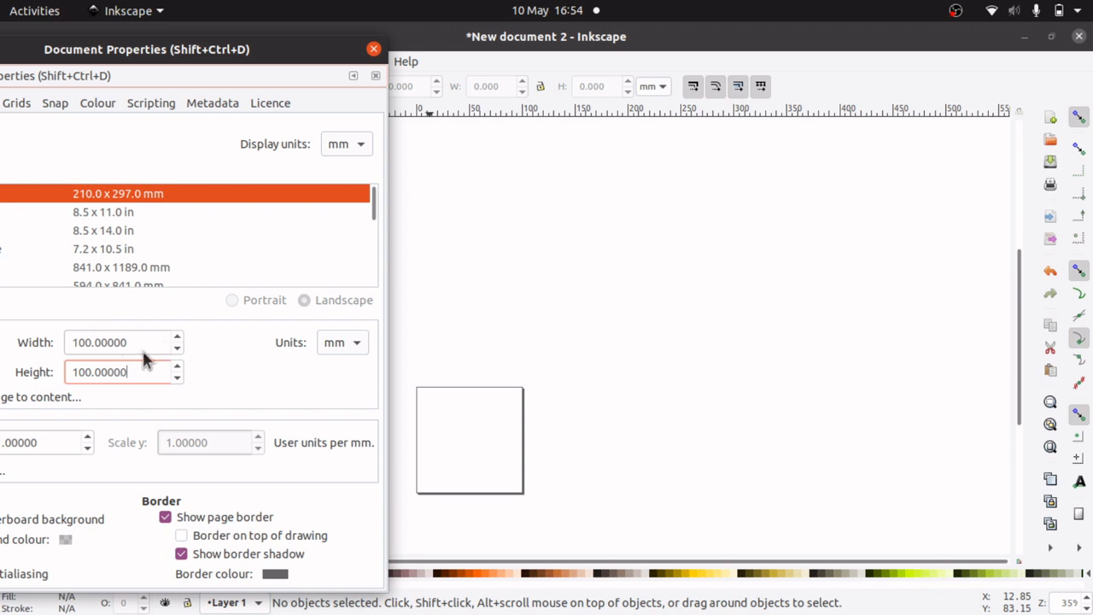
{"action": "left_click", "coordinate": [361, 342]}
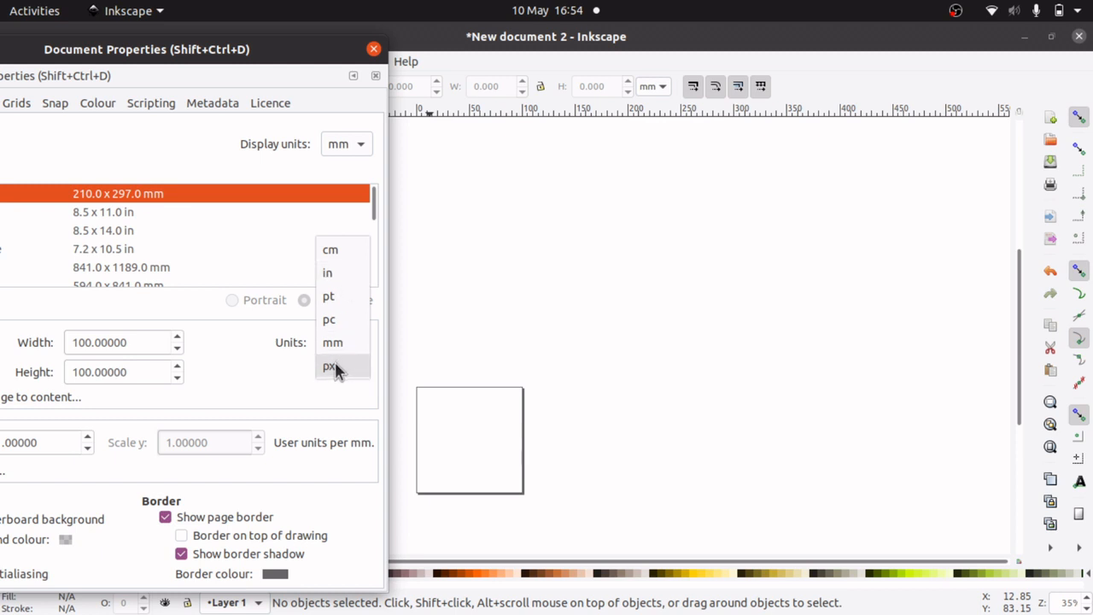
{"action": "left_click", "coordinate": [208, 357]}
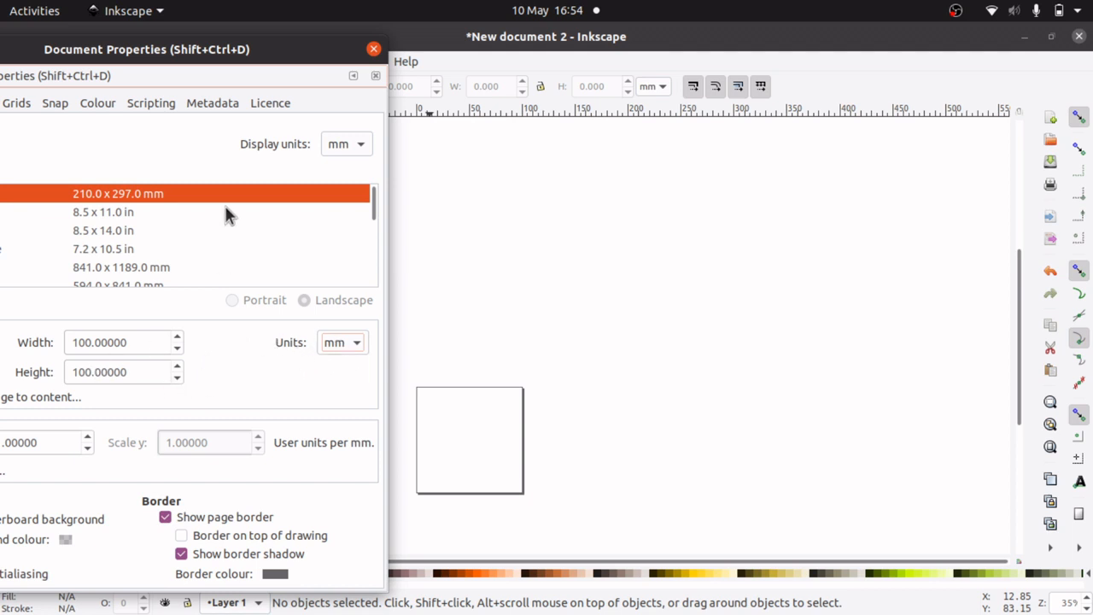
{"action": "left_click", "coordinate": [374, 50]}
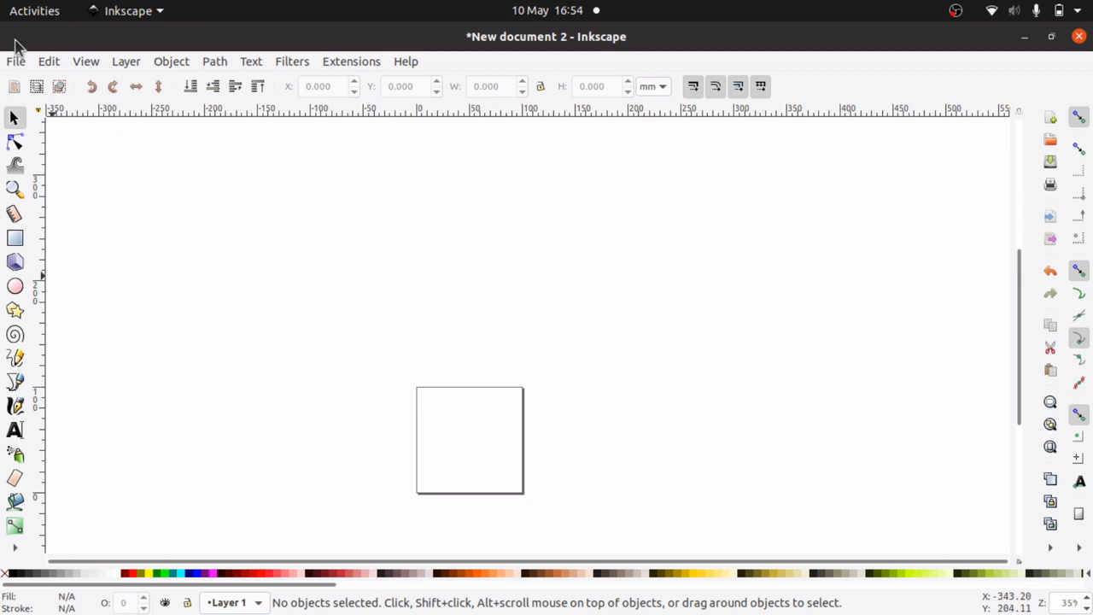
Step: Draw an unfilled ellipse about 42 mm wide and 38 mm high on the page
{"action": "left_click", "coordinate": [17, 241]}
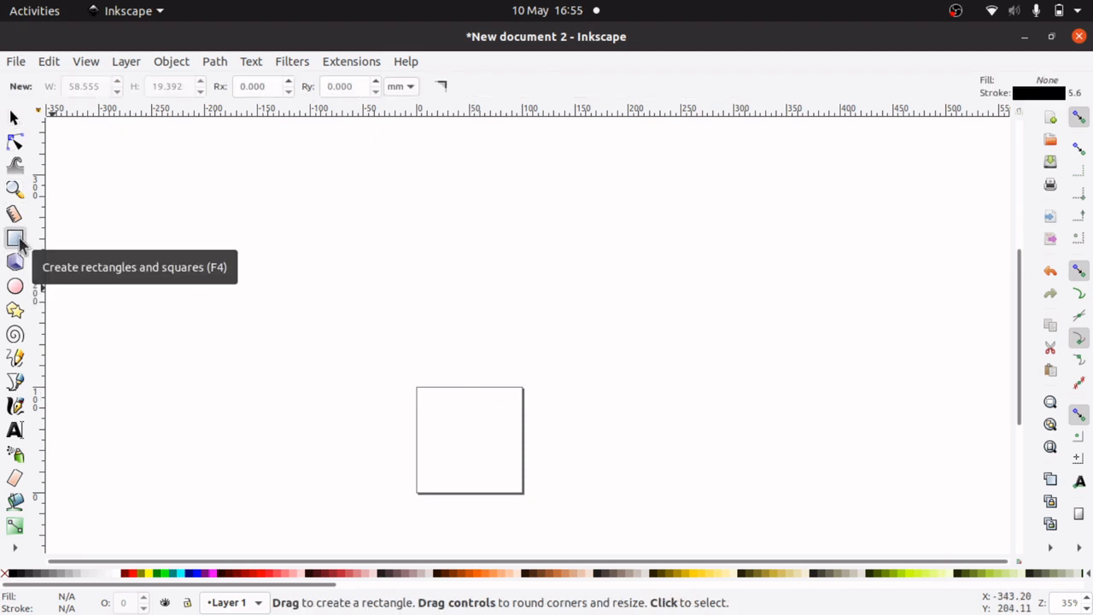
{"action": "left_click", "coordinate": [16, 289]}
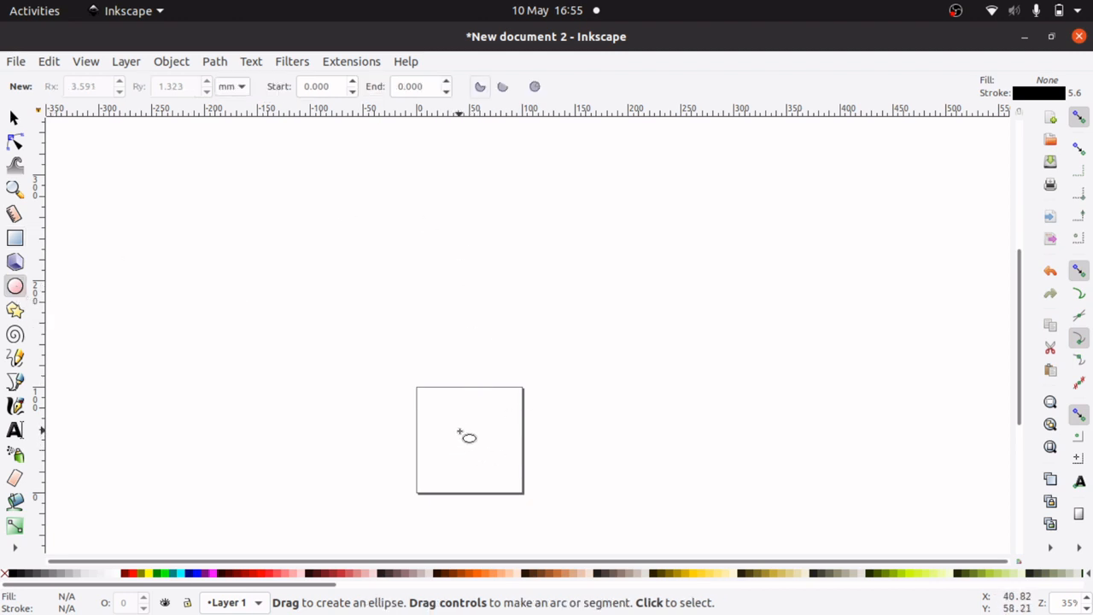
{"action": "left_click_drag", "start_coordinate": [459, 433], "coordinate": [505, 472]}
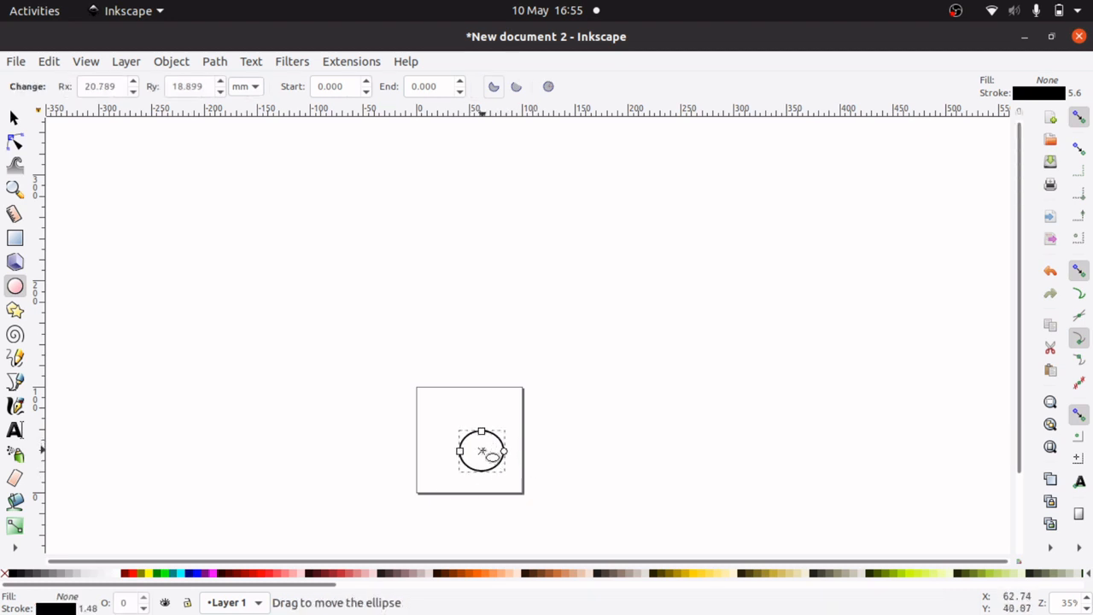
{"action": "left_click", "coordinate": [469, 447]}
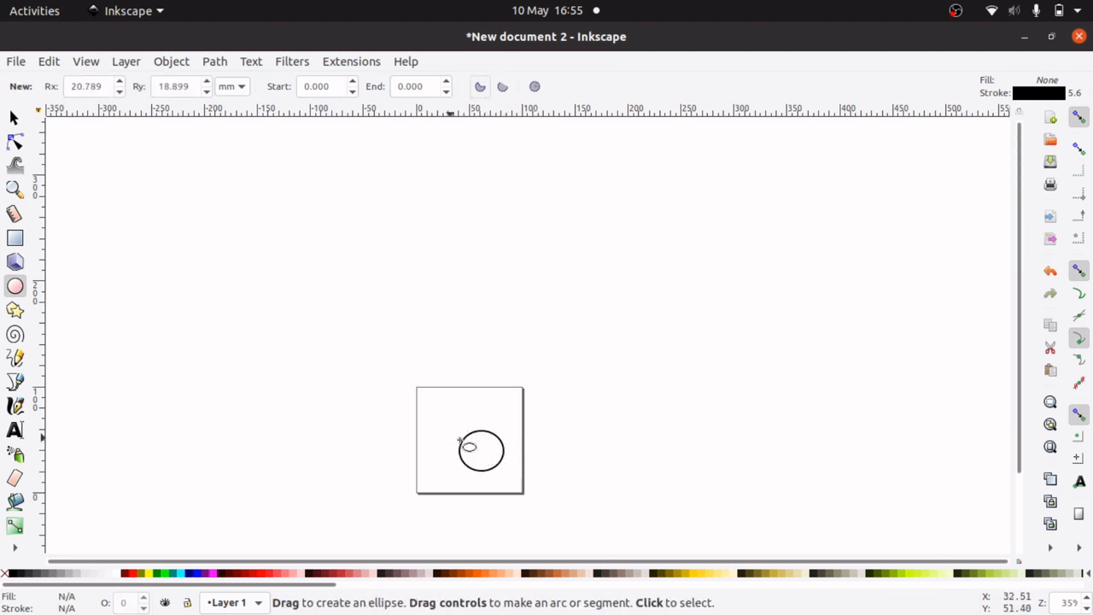
Step: Select the ellipse and enlarge it to about 80 by 77 mm so it nearly fills the page
{"action": "key", "text": "s"}
{"action": "left_click", "coordinate": [466, 448]}
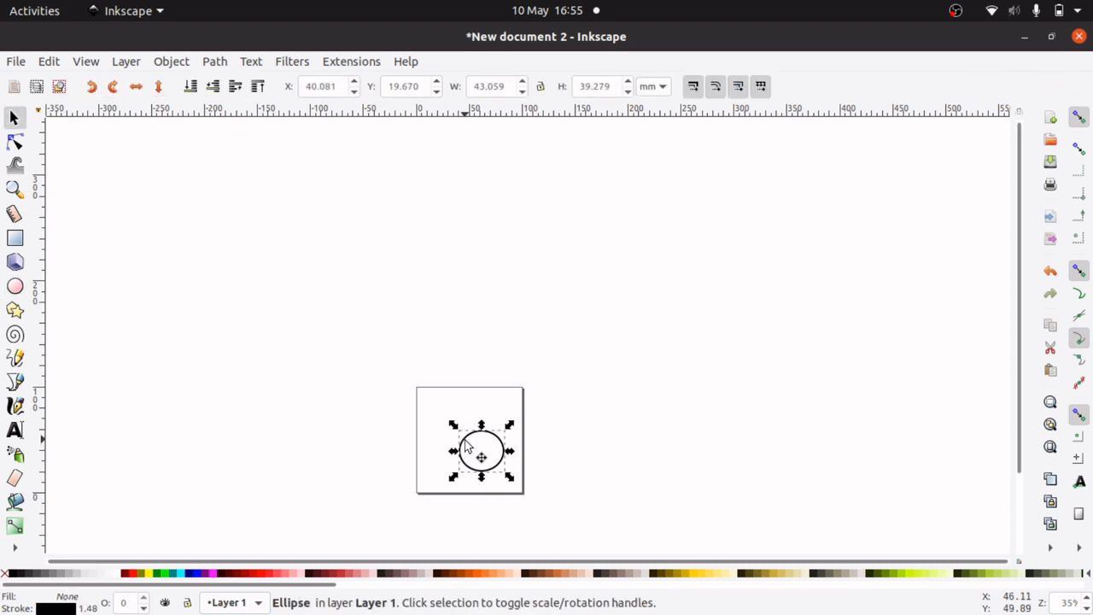
{"action": "left_click_drag", "start_coordinate": [453, 425], "coordinate": [430, 403]}
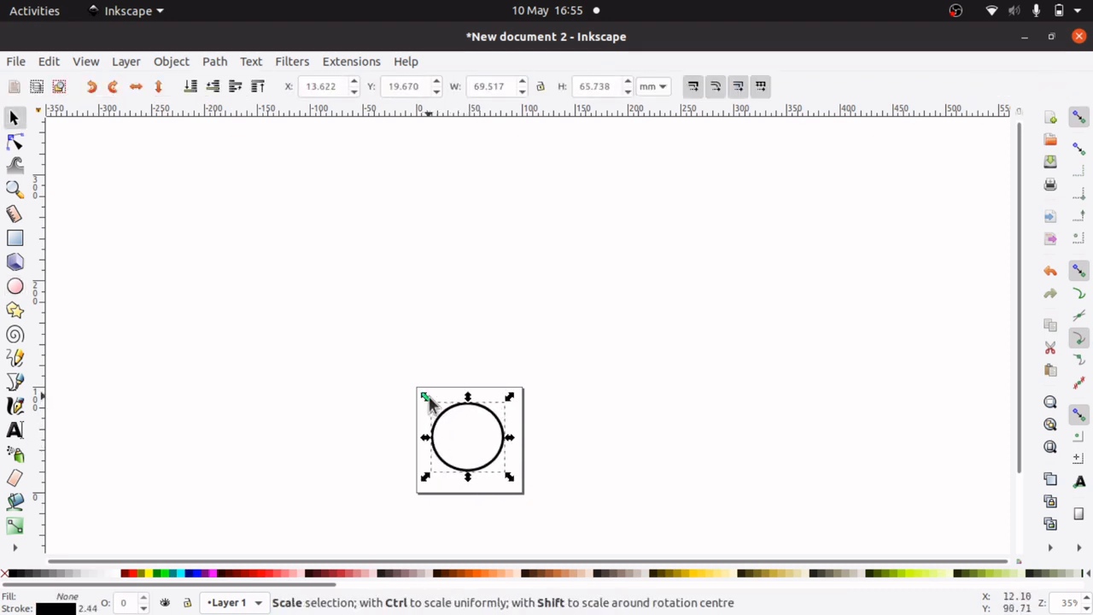
{"action": "mouse_move", "coordinate": [510, 477]}
{"action": "left_mouse_down"}
{"action": "mouse_move", "coordinate": [530, 496]}
{"action": "mouse_move", "coordinate": [492, 471]}
{"action": "left_mouse_up"}
{"action": "left_click", "coordinate": [457, 448]}
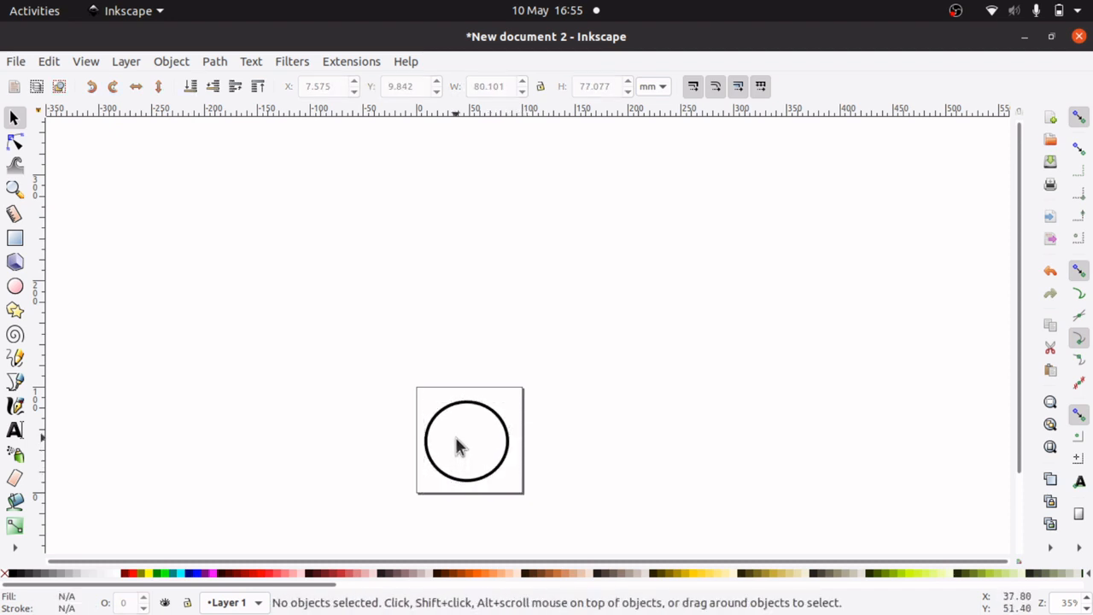
Step: Add the text "X" inside the ellipse
{"action": "left_click", "coordinate": [15, 431]}
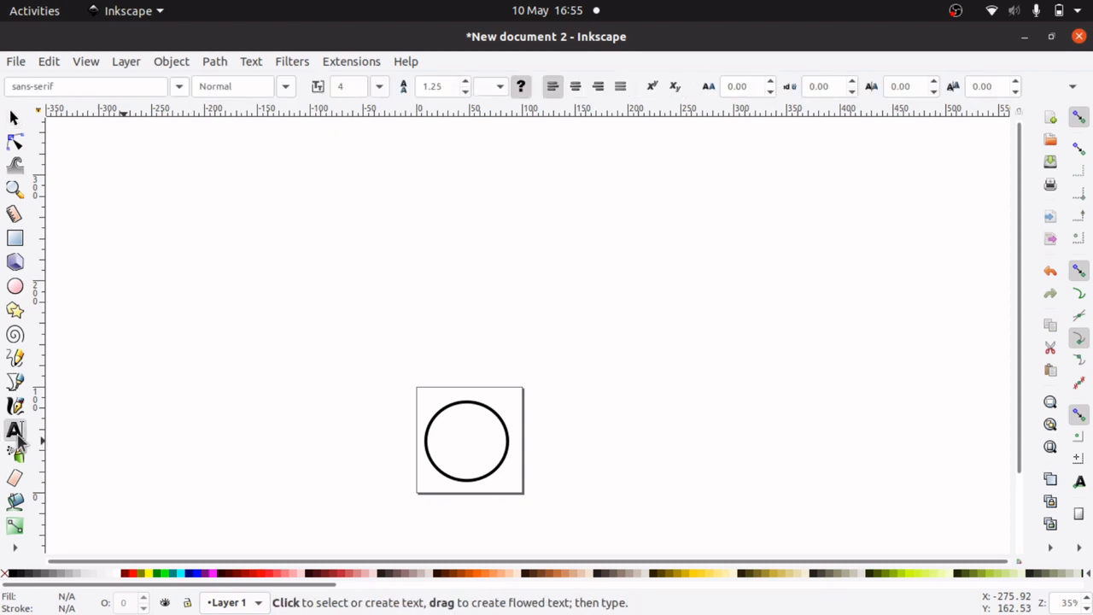
{"action": "left_click", "coordinate": [461, 445]}
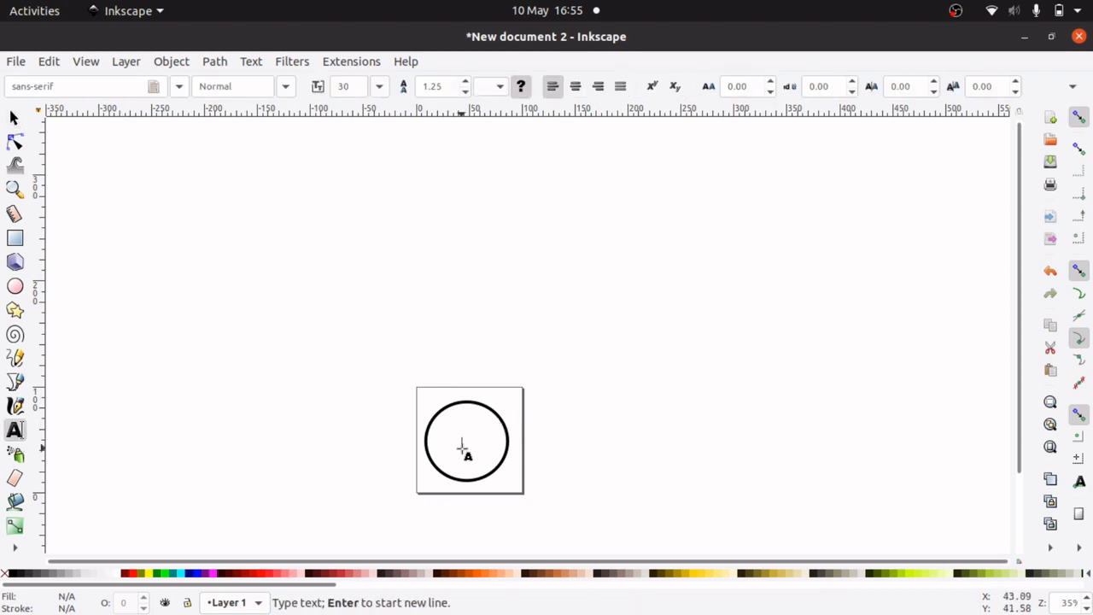
{"action": "type", "text": "x"}
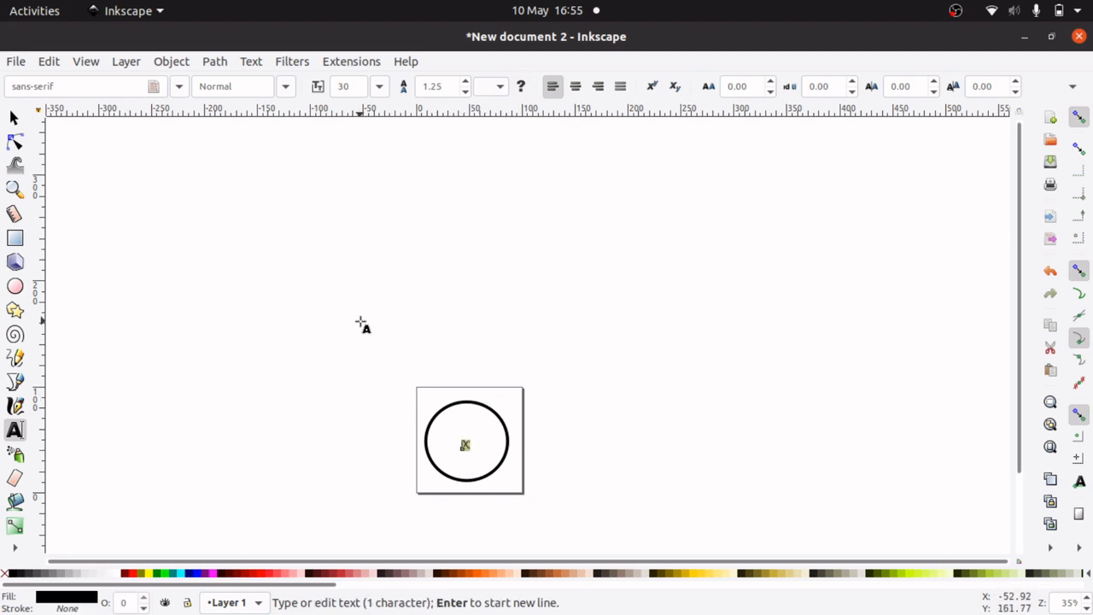
Step: Increase the font size of the X, trying 40 and 72 and settling on 144
{"action": "left_click", "coordinate": [379, 86]}
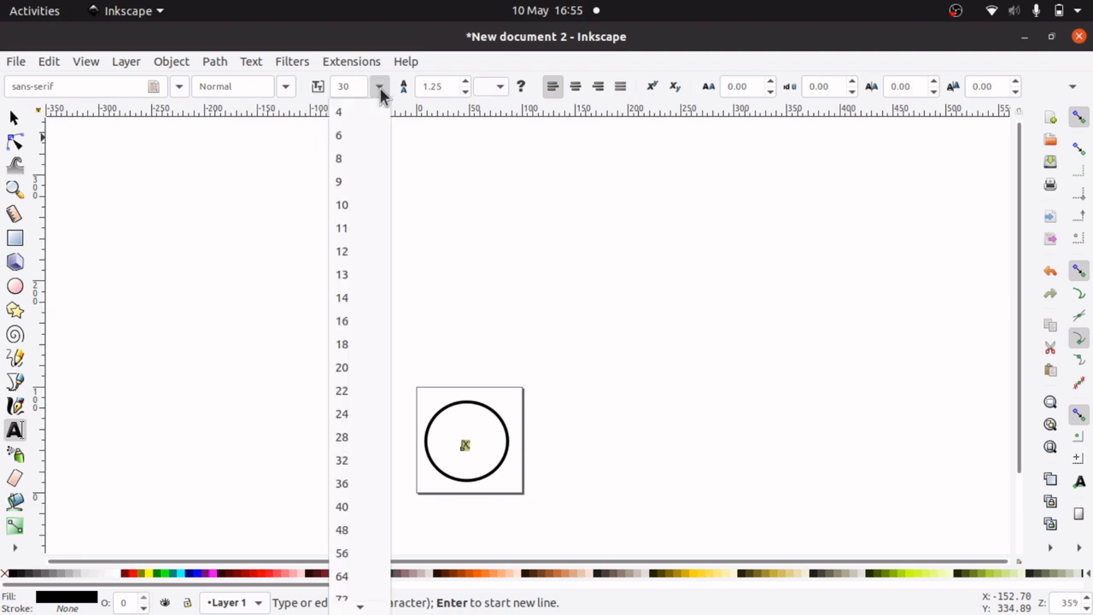
{"action": "left_click", "coordinate": [384, 511]}
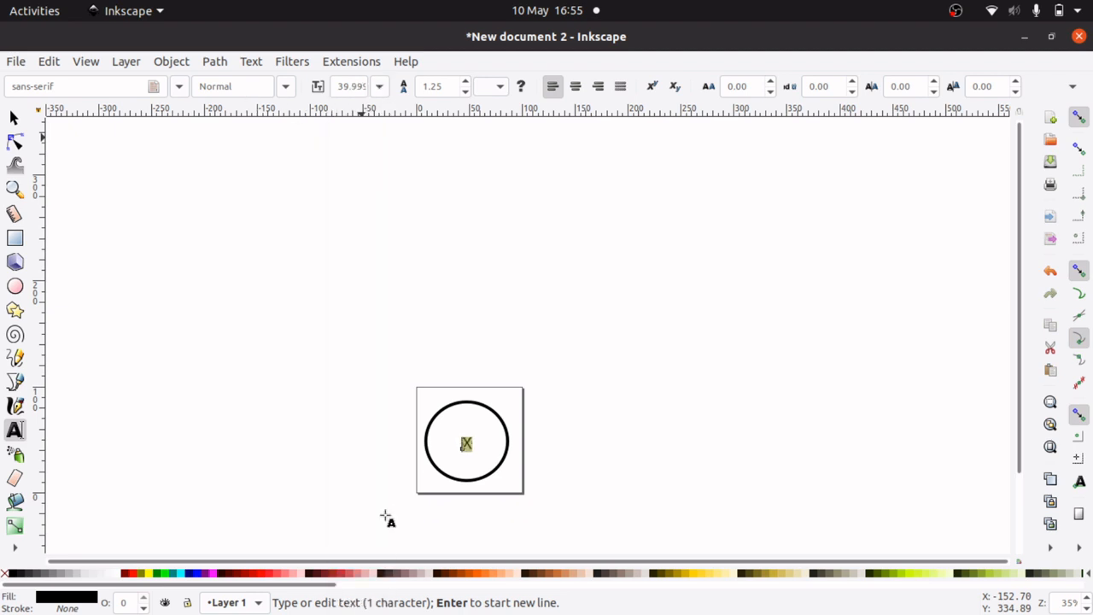
{"action": "left_click", "coordinate": [380, 87]}
{"action": "scroll", "coordinate": [369, 461], "scroll_direction": "down", "scroll_amount": 1}
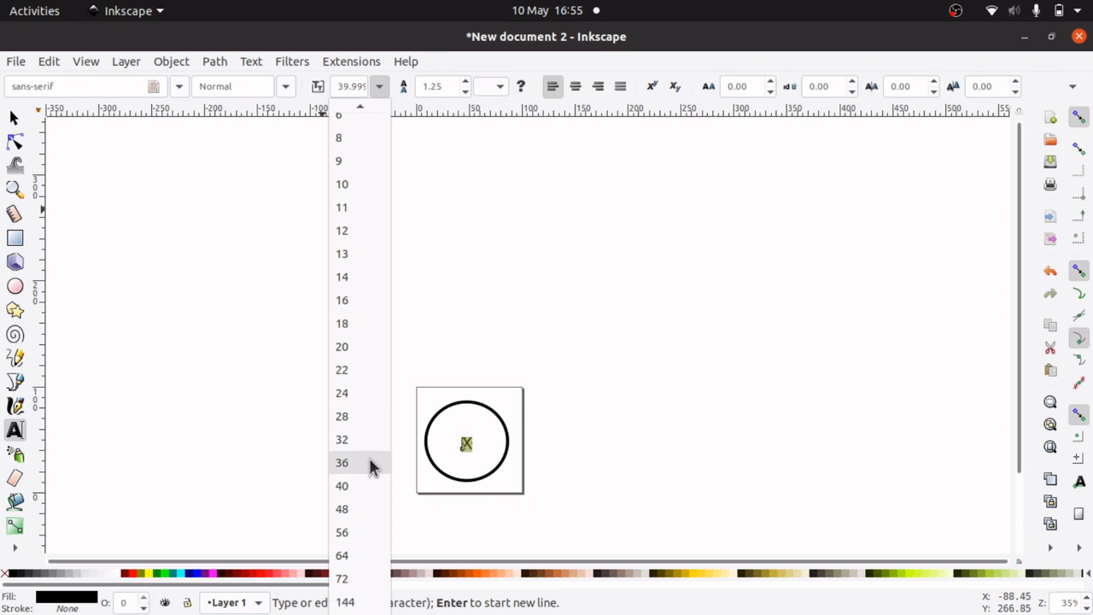
{"action": "left_click", "coordinate": [359, 580]}
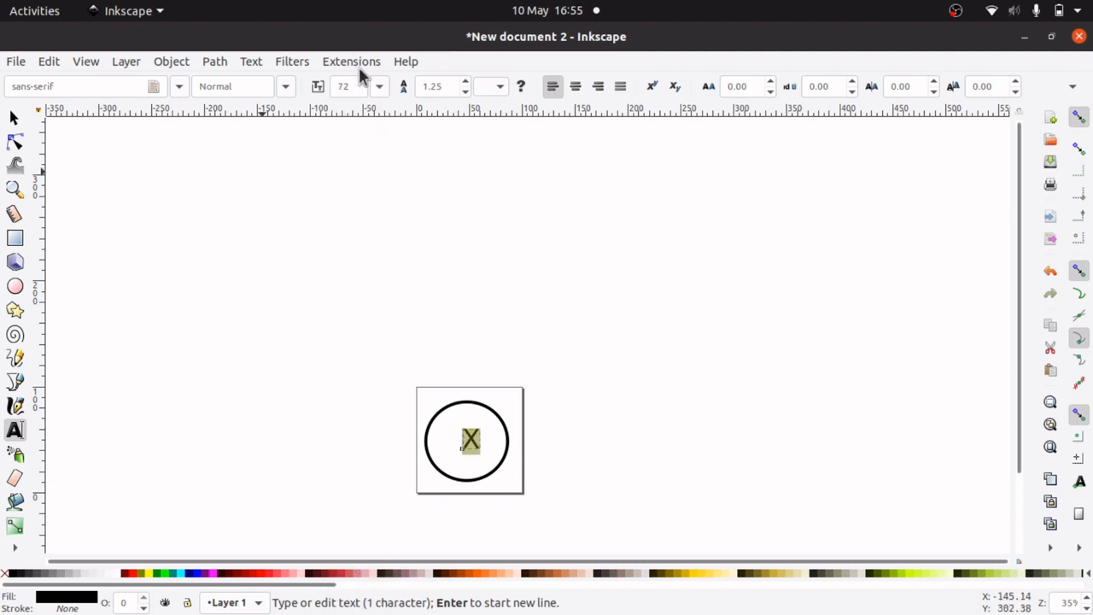
{"action": "left_click", "coordinate": [380, 87]}
{"action": "scroll", "coordinate": [367, 512], "scroll_direction": "down", "scroll_amount": 1}
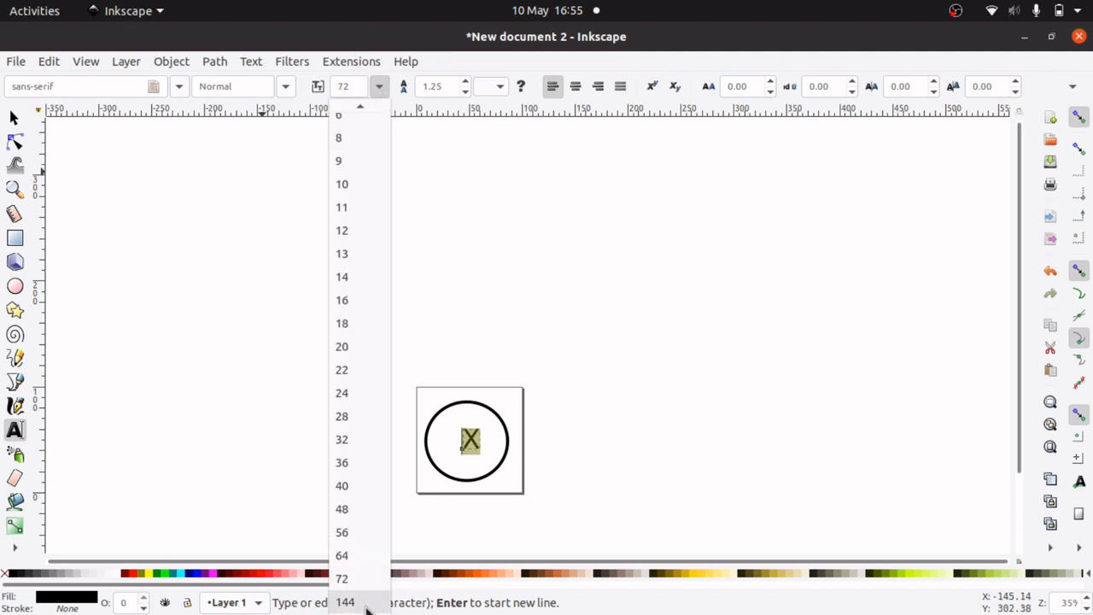
{"action": "left_click", "coordinate": [367, 600]}
Step: Move the X to the centre of the ellipse and deselect it
{"action": "left_click", "coordinate": [13, 118]}
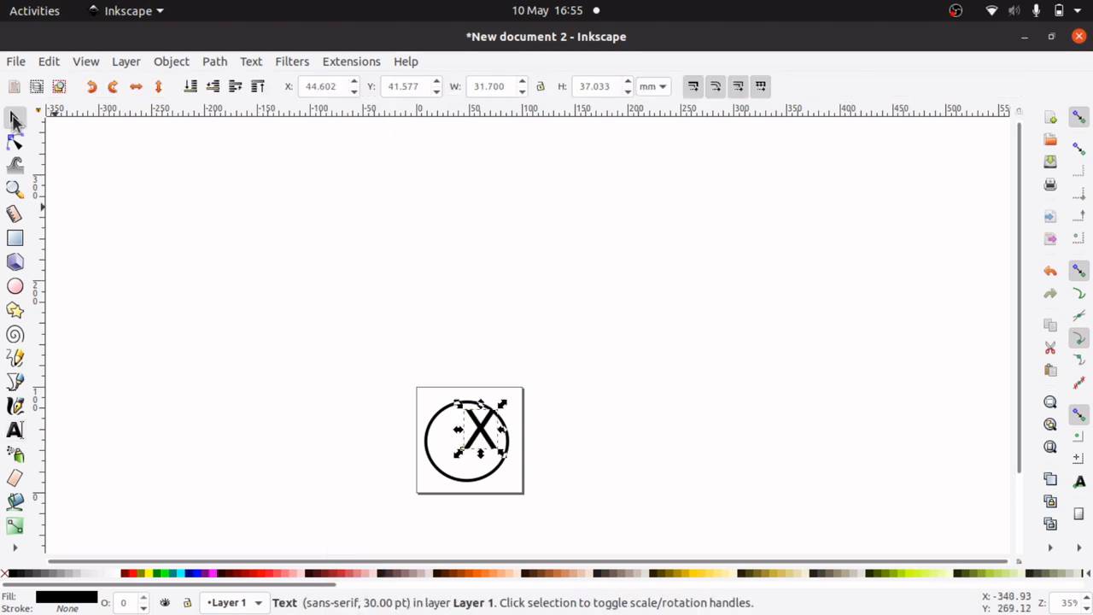
{"action": "left_click_drag", "start_coordinate": [478, 431], "coordinate": [464, 444]}
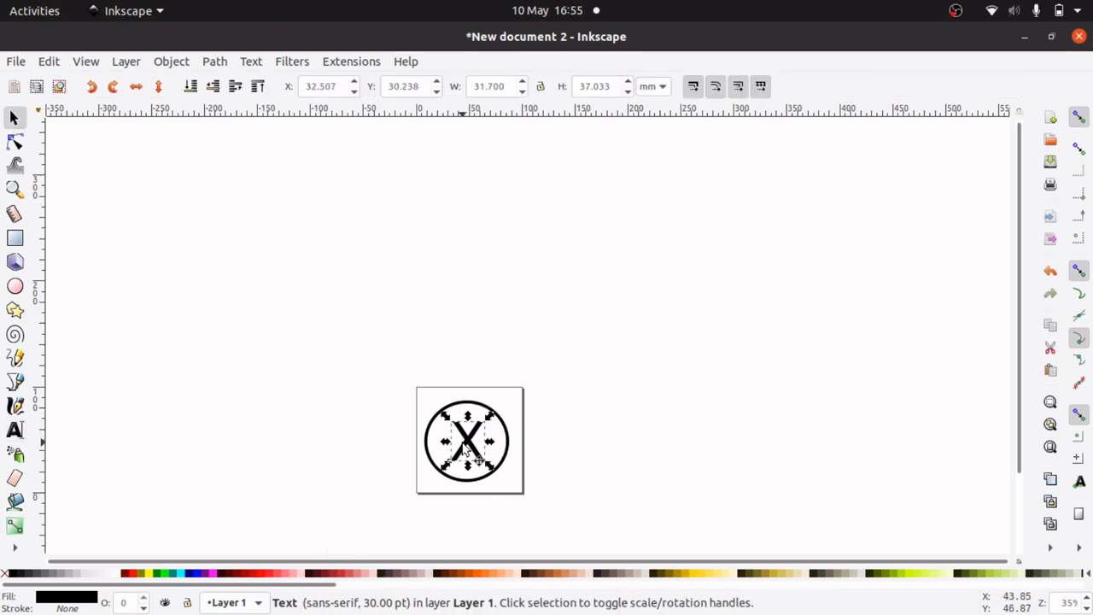
{"action": "left_click", "coordinate": [337, 379]}
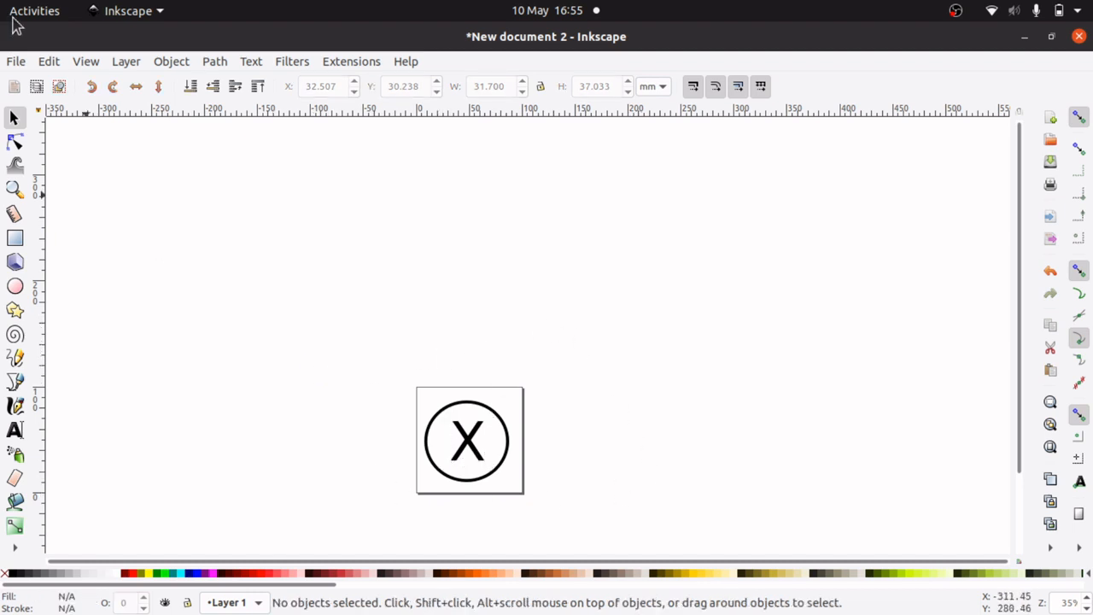
Step: Save the drawing as TestSymbol.svg in the Downloads folder, in Inkscape SVG format
{"action": "left_click", "coordinate": [15, 63]}
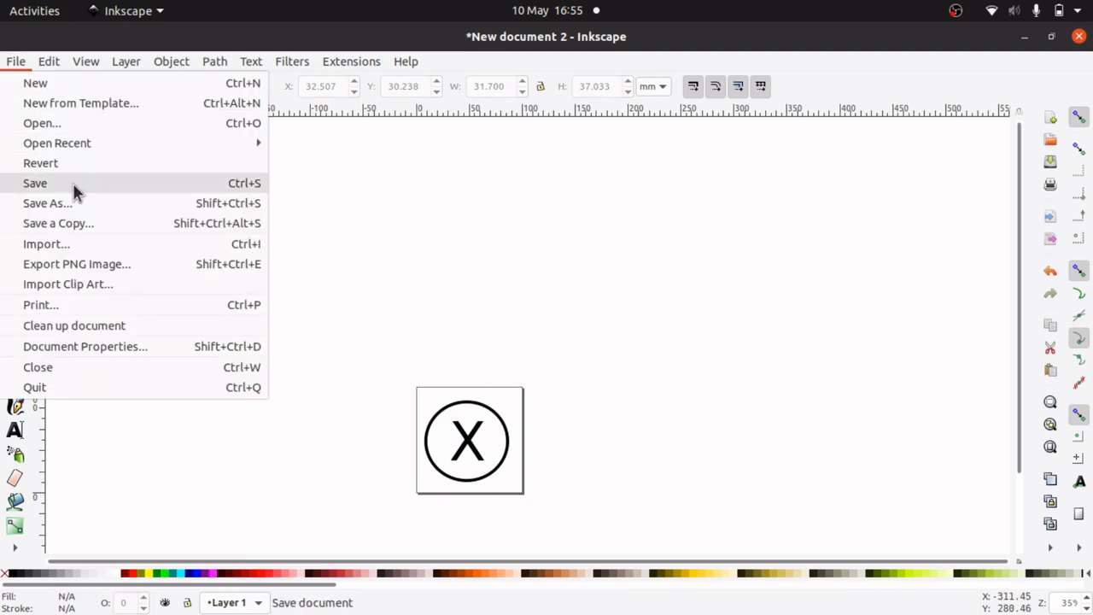
{"action": "left_click", "coordinate": [90, 203]}
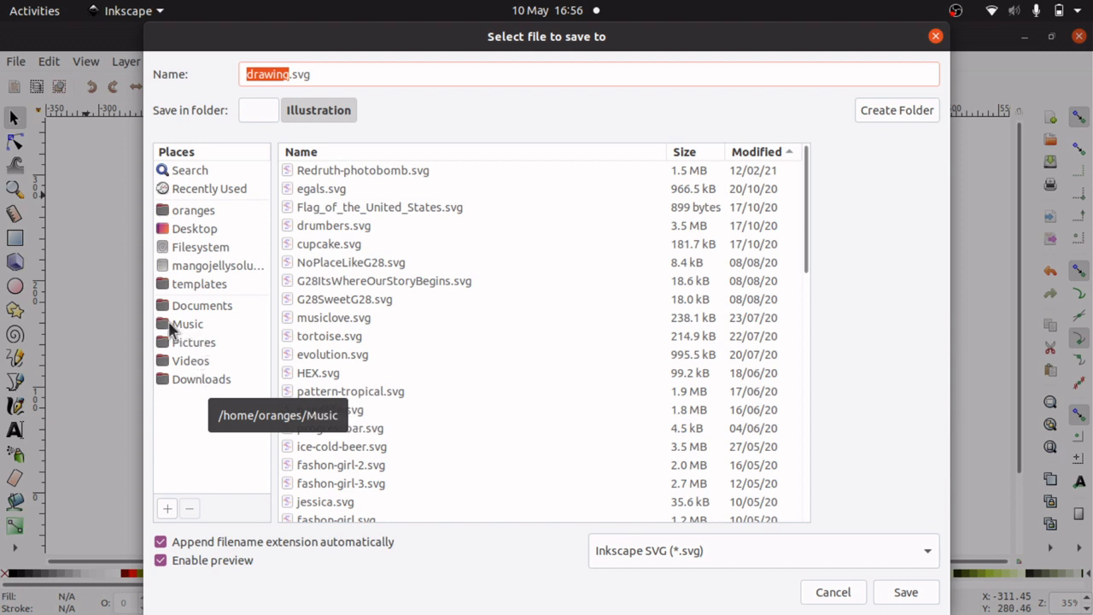
{"action": "left_click", "coordinate": [180, 380]}
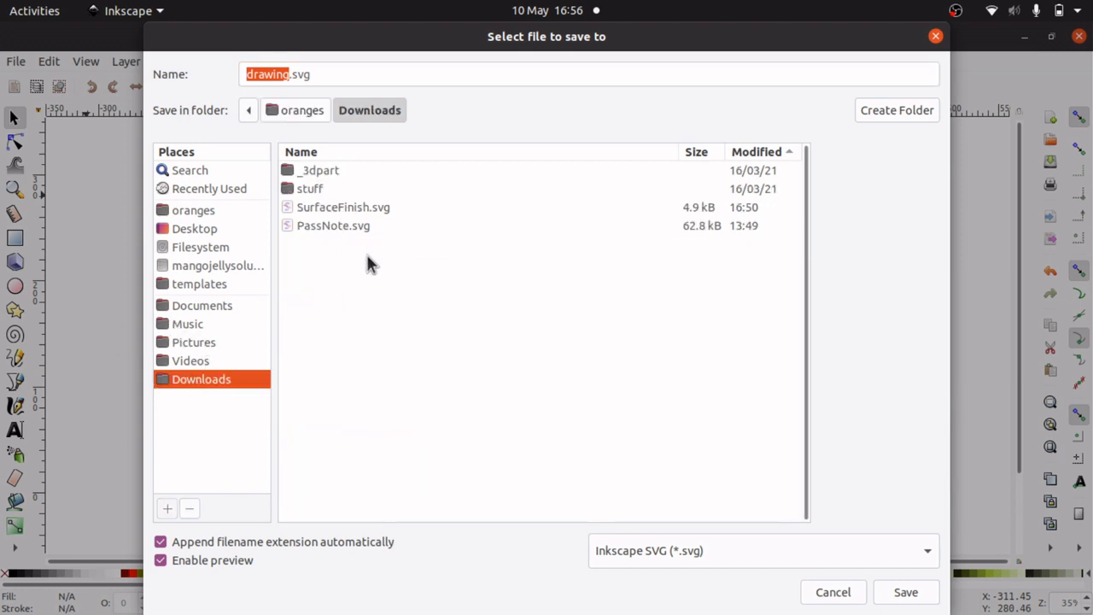
{"action": "left_click", "coordinate": [294, 74]}
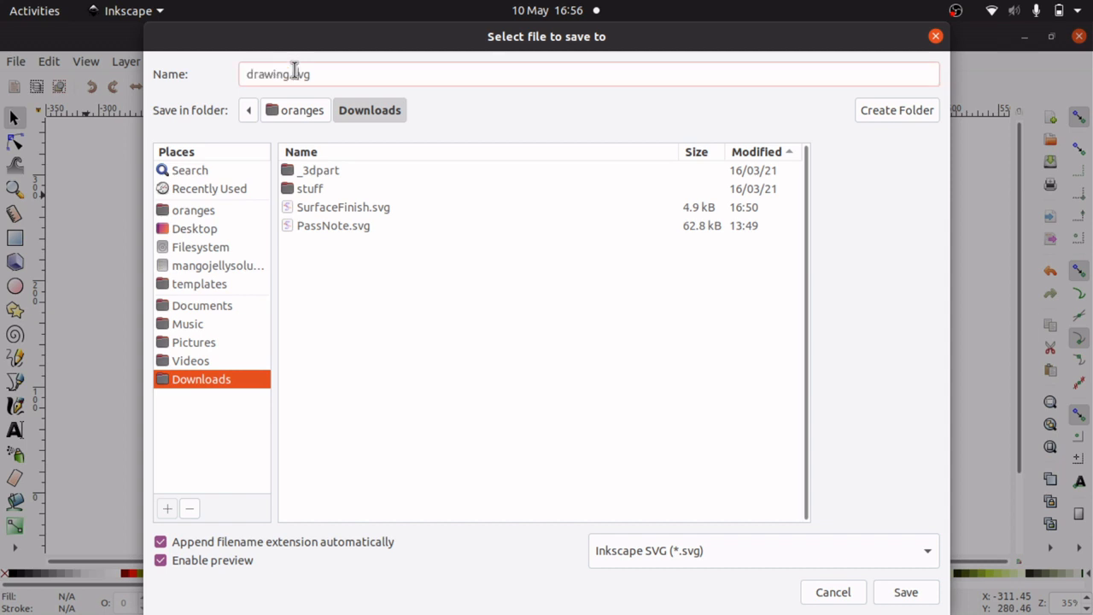
{"action": "left_click_drag", "start_coordinate": [291, 76], "coordinate": [219, 76]}
{"action": "double_click", "coordinate": [260, 75]}
{"action": "type", "text": "TestSymbol"}
{"action": "key", "text": "Return"}
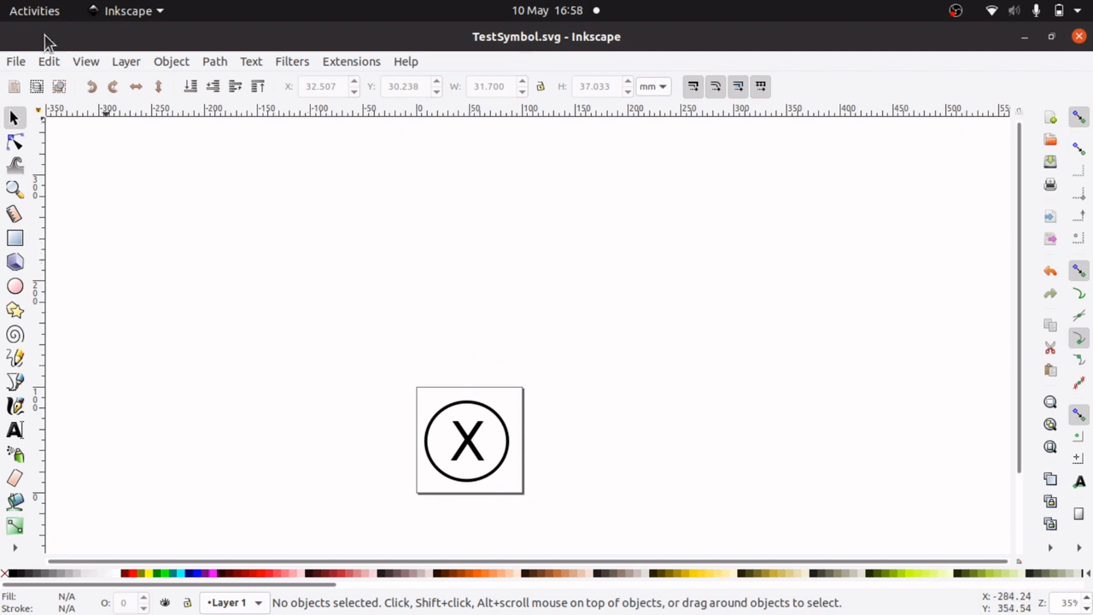
Step: Open the XML Editor, widen it to show the attribute values, and select the root svg:svg node
{"action": "left_click", "coordinate": [48, 62]}
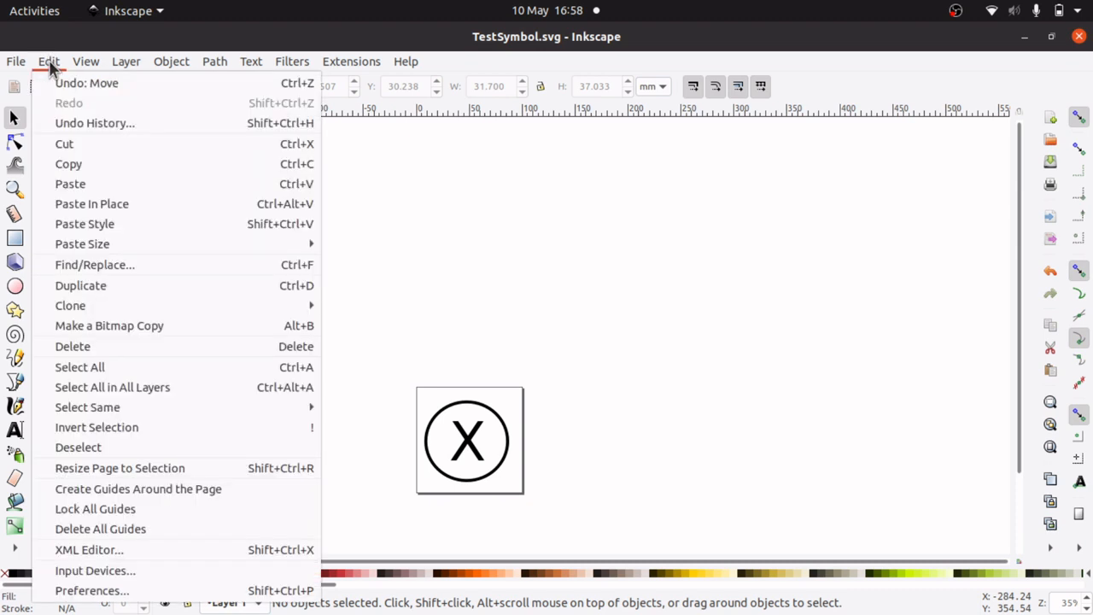
{"action": "left_click", "coordinate": [102, 547]}
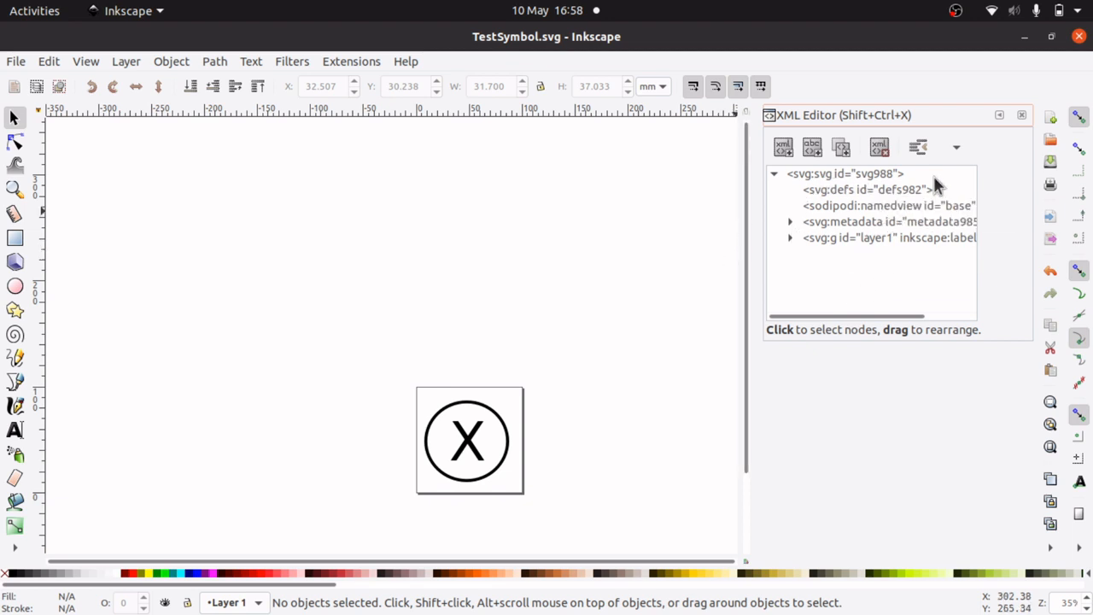
{"action": "left_click", "coordinate": [824, 180]}
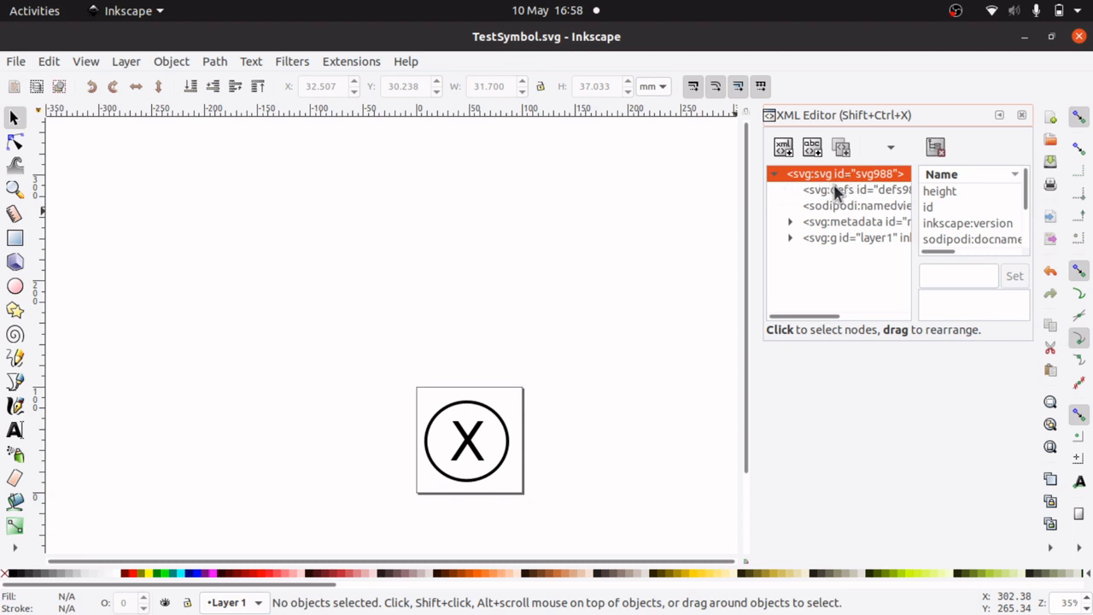
{"action": "left_click", "coordinate": [835, 190]}
{"action": "left_click", "coordinate": [838, 209]}
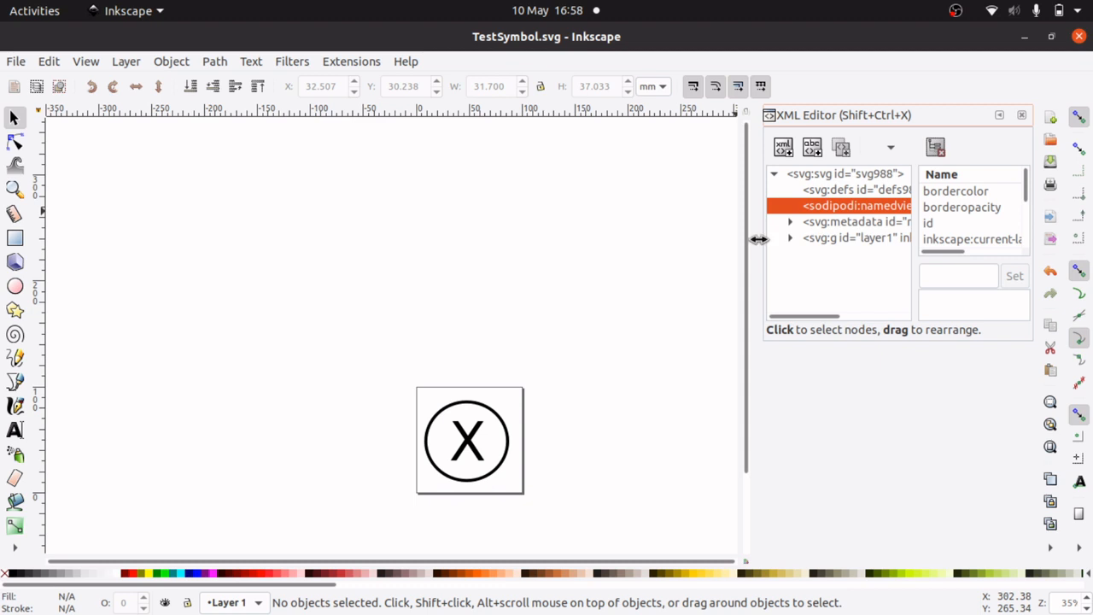
{"action": "left_click_drag", "start_coordinate": [755, 305], "coordinate": [167, 278]}
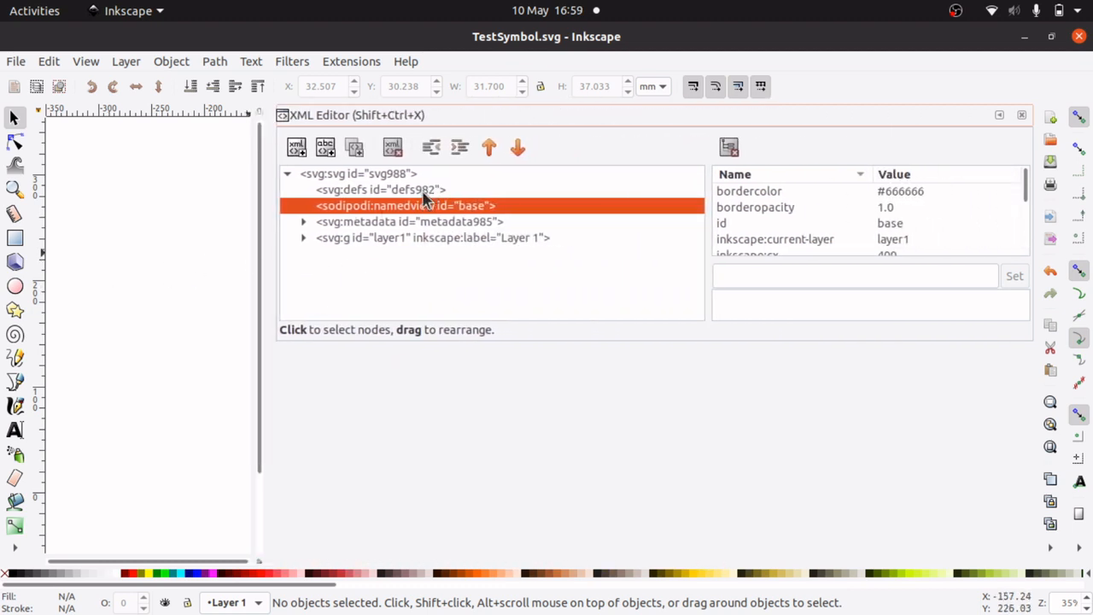
{"action": "left_click", "coordinate": [366, 178]}
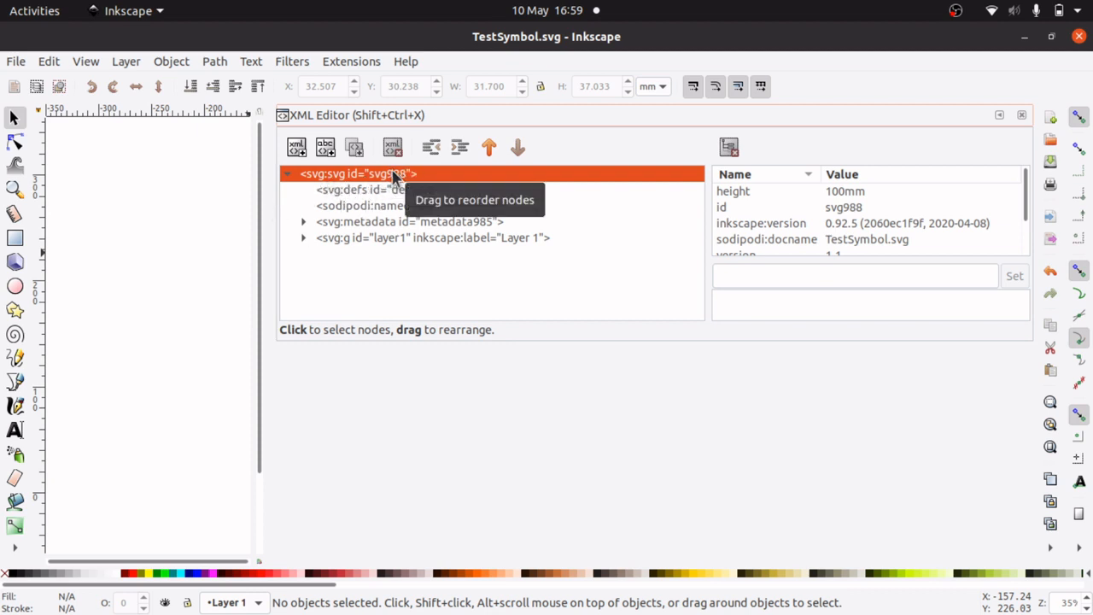
{"action": "left_click_drag", "start_coordinate": [1029, 198], "coordinate": [1036, 240]}
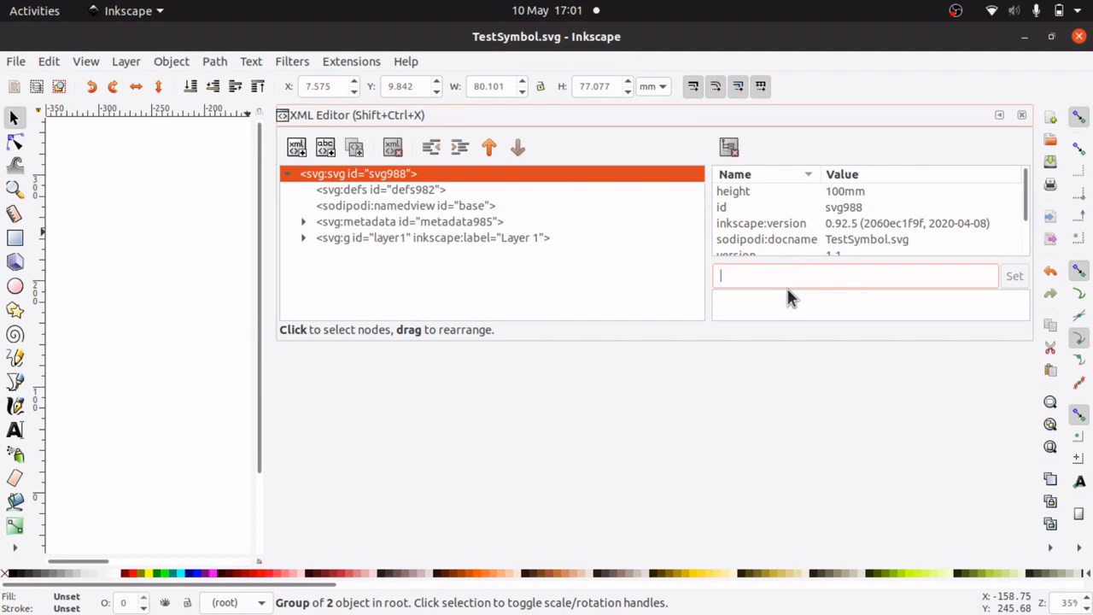
Step: Check the namespace line of SurfaceFinish.svg in gedit, then copy the attribute name xmlns:freecad from FreeCAD's Svg Namespace wiki page in Chrome
{"action": "key", "text": "super"}
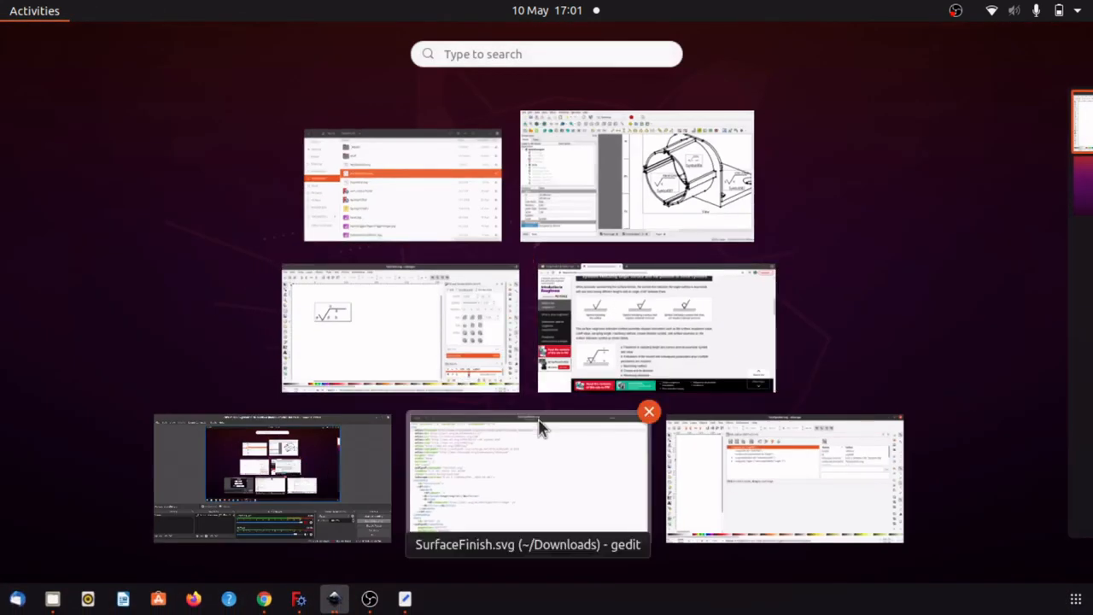
{"action": "left_click", "coordinate": [575, 471]}
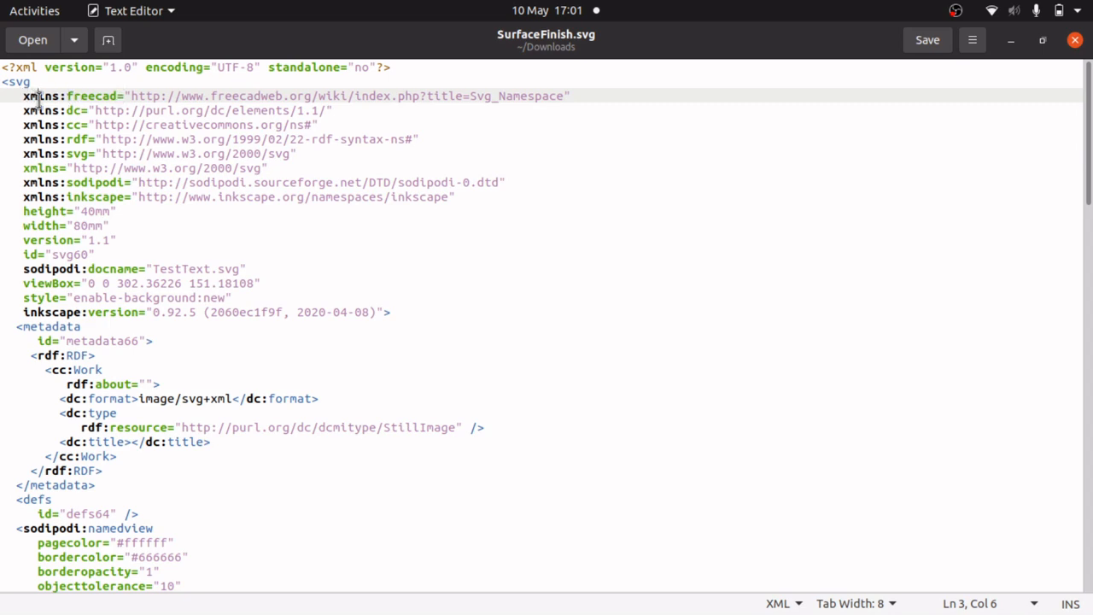
{"action": "key", "text": "super"}
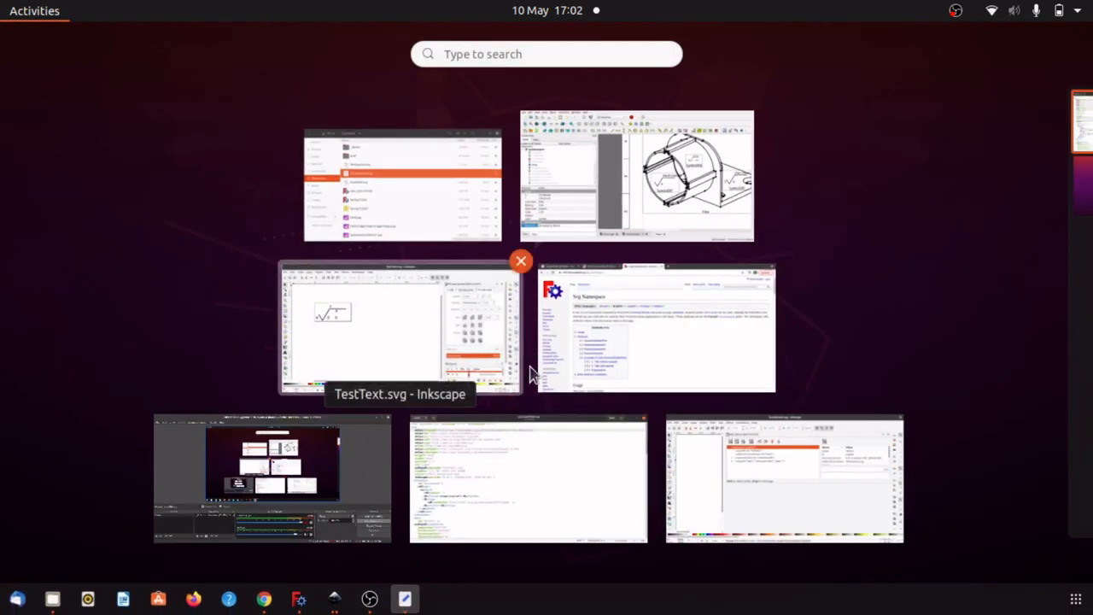
{"action": "left_click", "coordinate": [688, 344]}
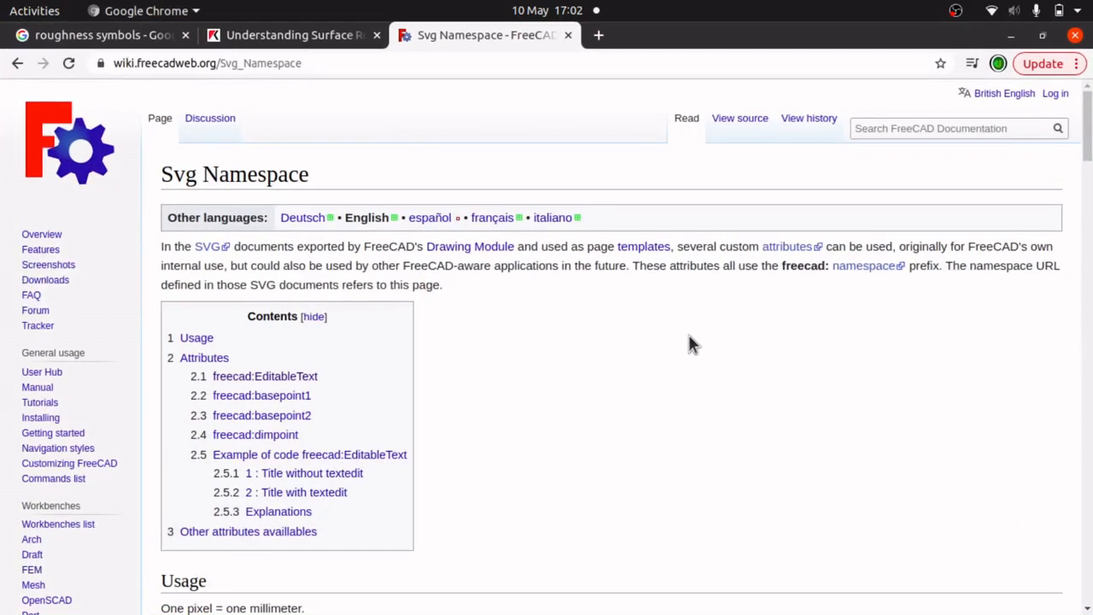
{"action": "scroll", "coordinate": [690, 339], "scroll_direction": "down", "scroll_amount": 5}
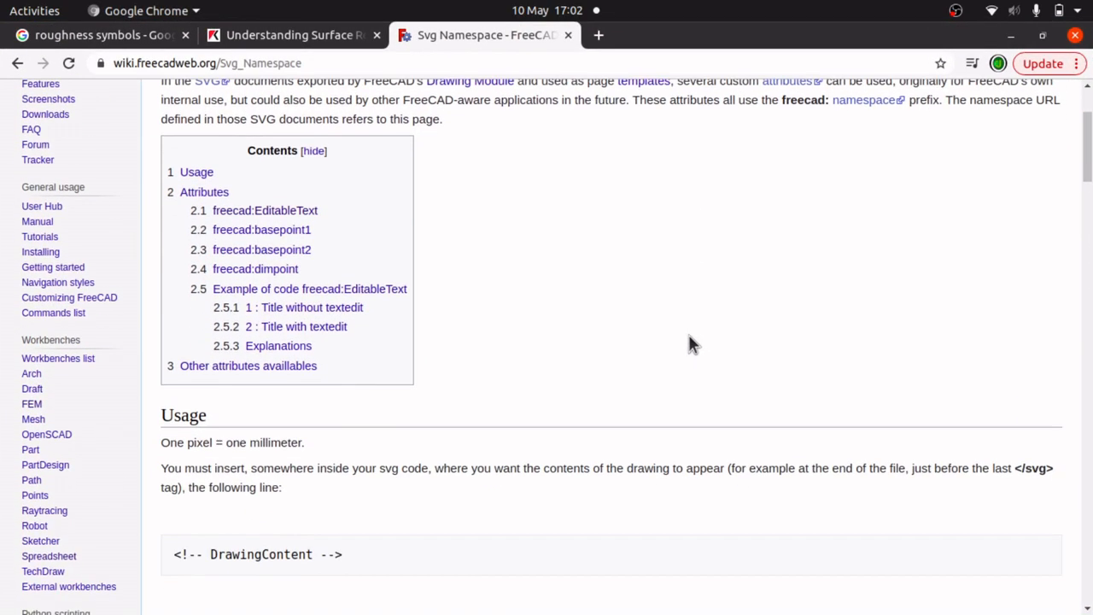
{"action": "scroll", "coordinate": [690, 339], "scroll_direction": "down", "scroll_amount": 2}
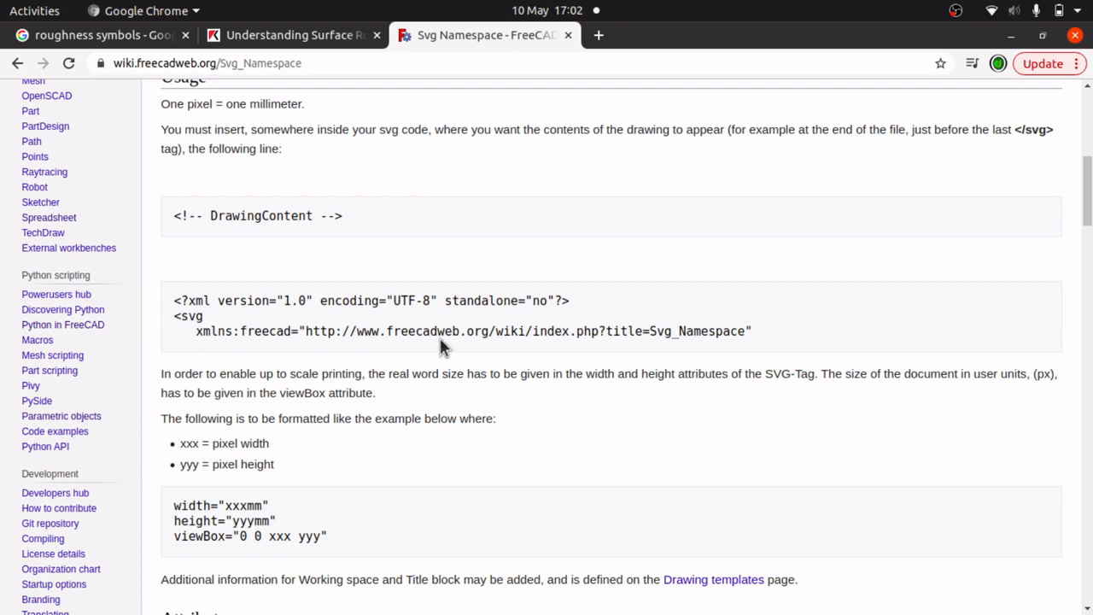
{"action": "left_click_drag", "start_coordinate": [196, 331], "coordinate": [294, 327]}
{"action": "key", "text": "ctrl+c"}
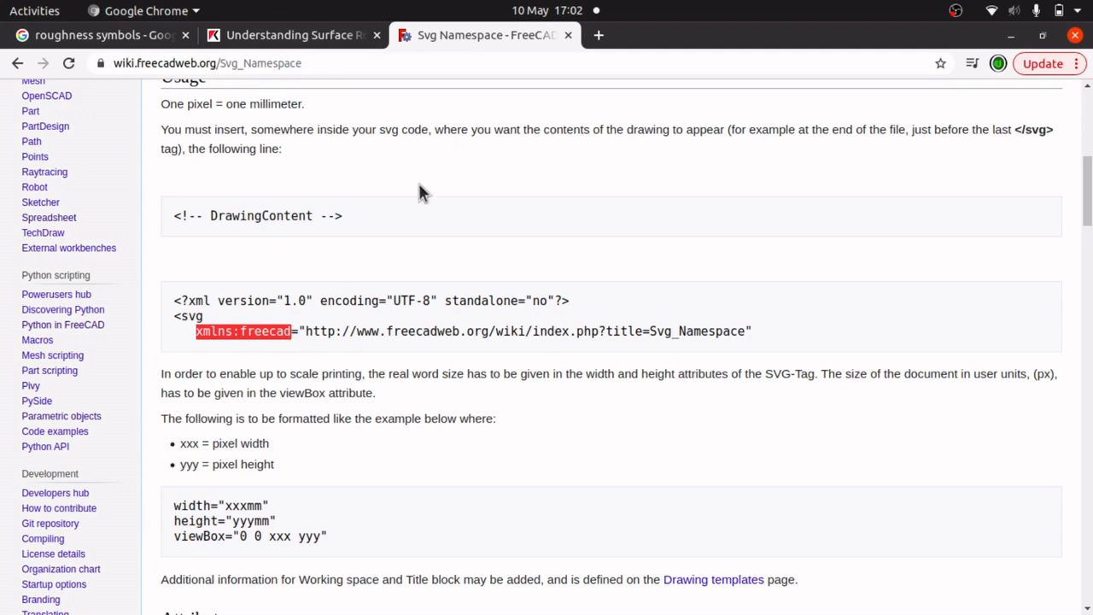
{"action": "key", "text": "super"}
{"action": "left_click", "coordinate": [798, 518]}
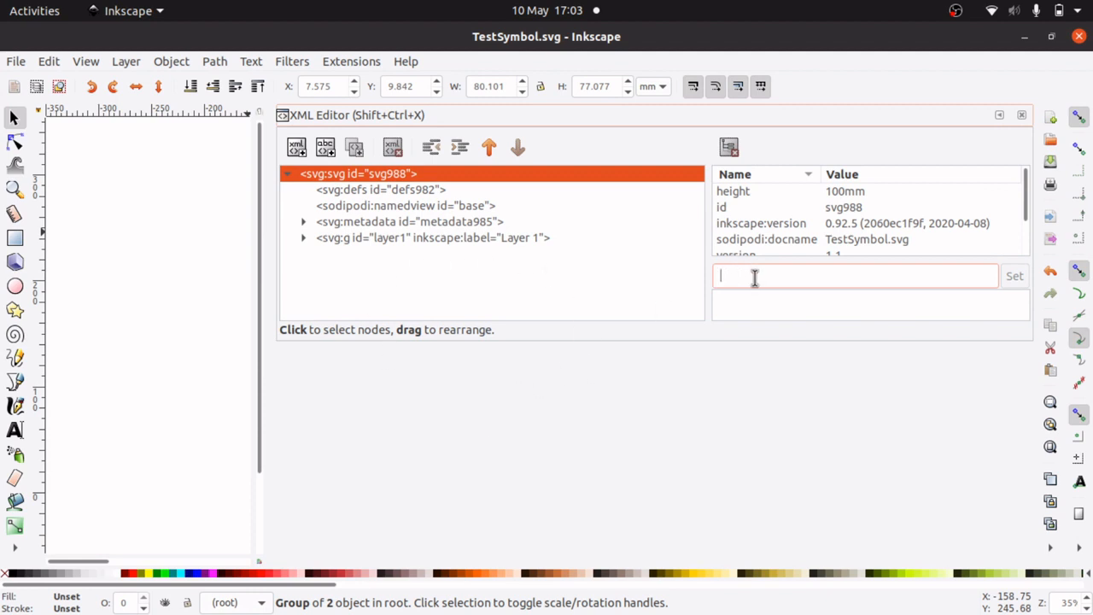
{"action": "key", "text": "ctrl+v"}
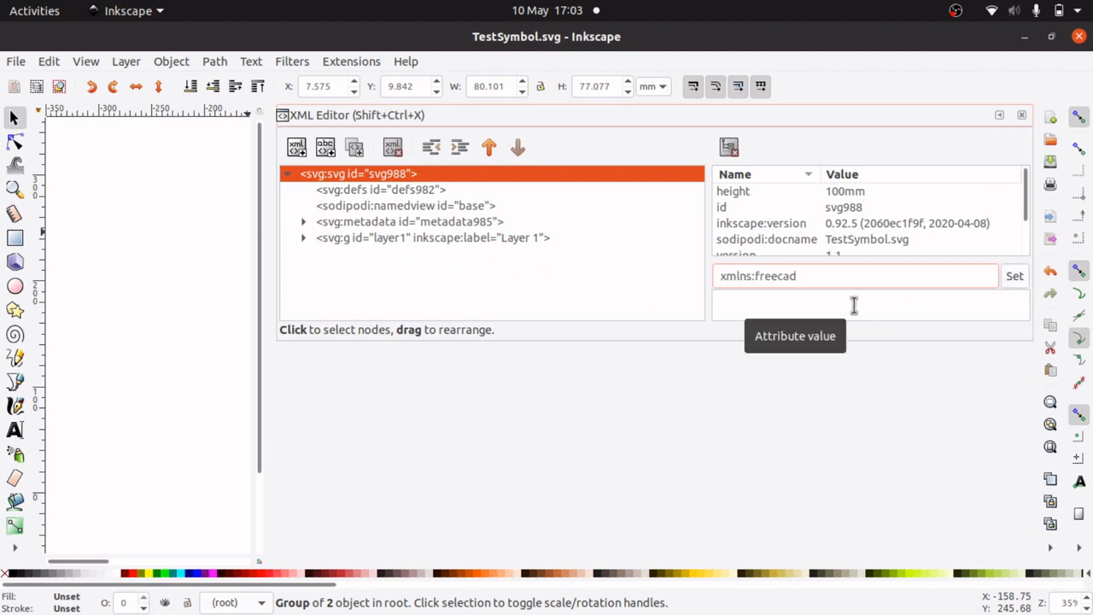
{"action": "left_click", "coordinate": [816, 302]}
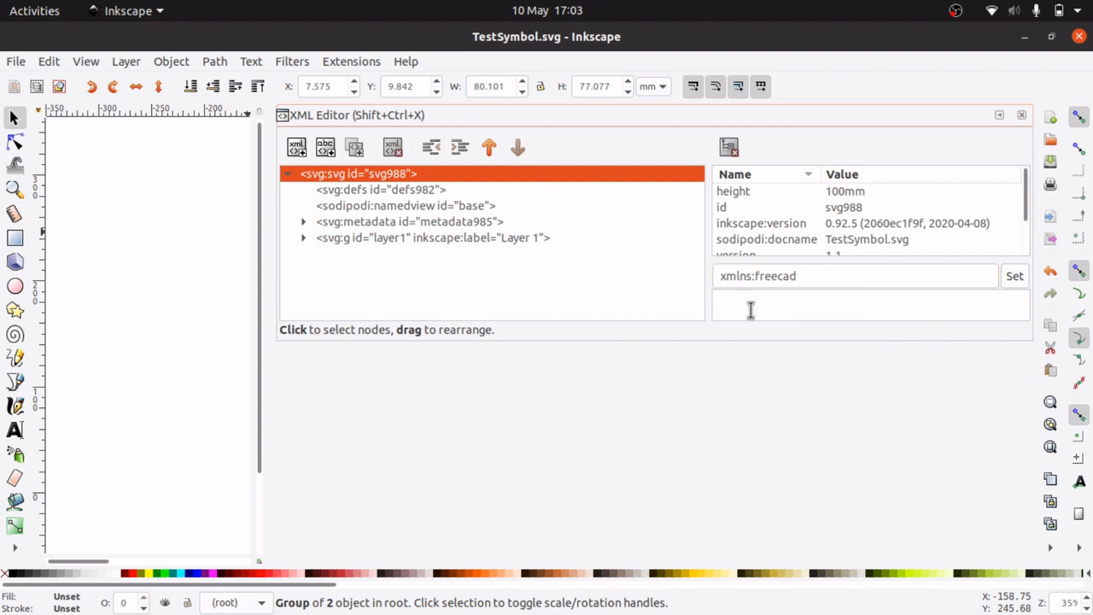
{"action": "type", "text": "http://www.freecadweb.org/wiki/index.php?title=Svg_Namespace"}
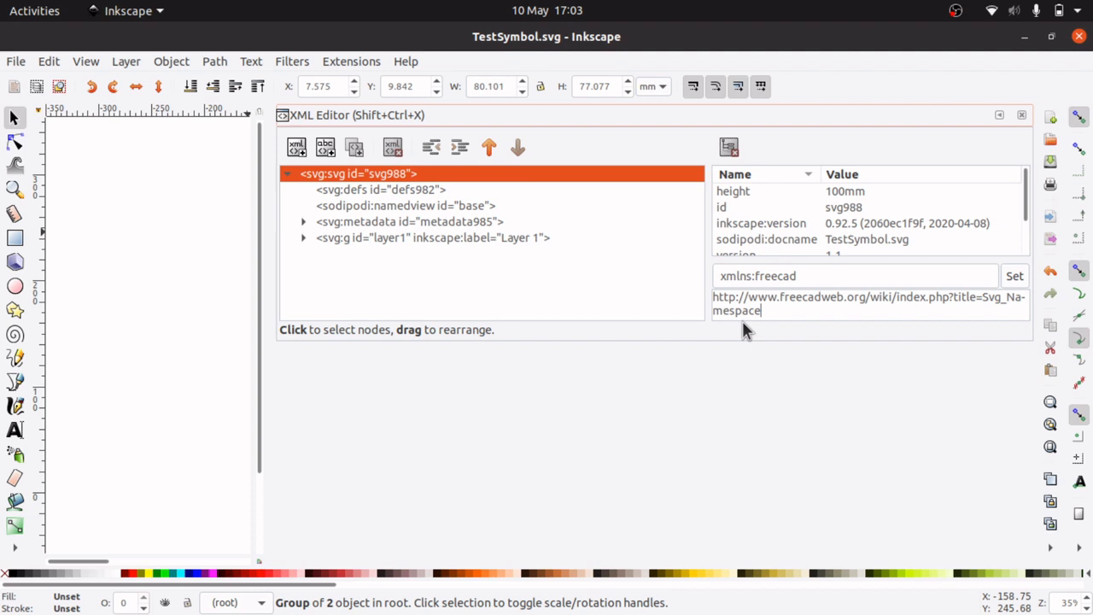
{"action": "left_click", "coordinate": [1016, 278]}
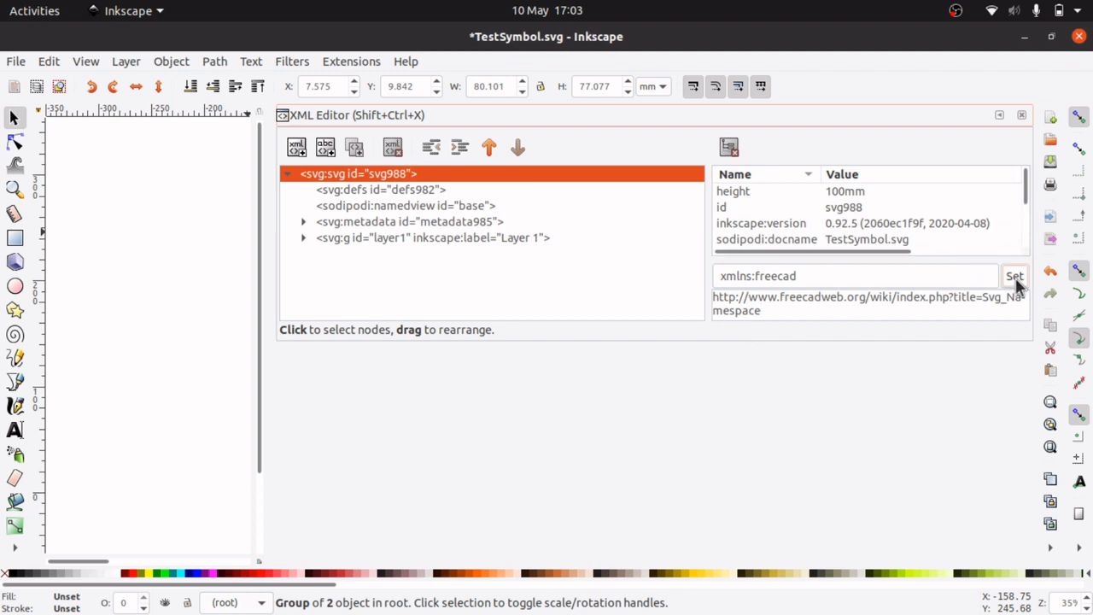
{"action": "left_click", "coordinate": [860, 278]}
{"action": "left_click_drag", "start_coordinate": [1027, 183], "coordinate": [1032, 247]}
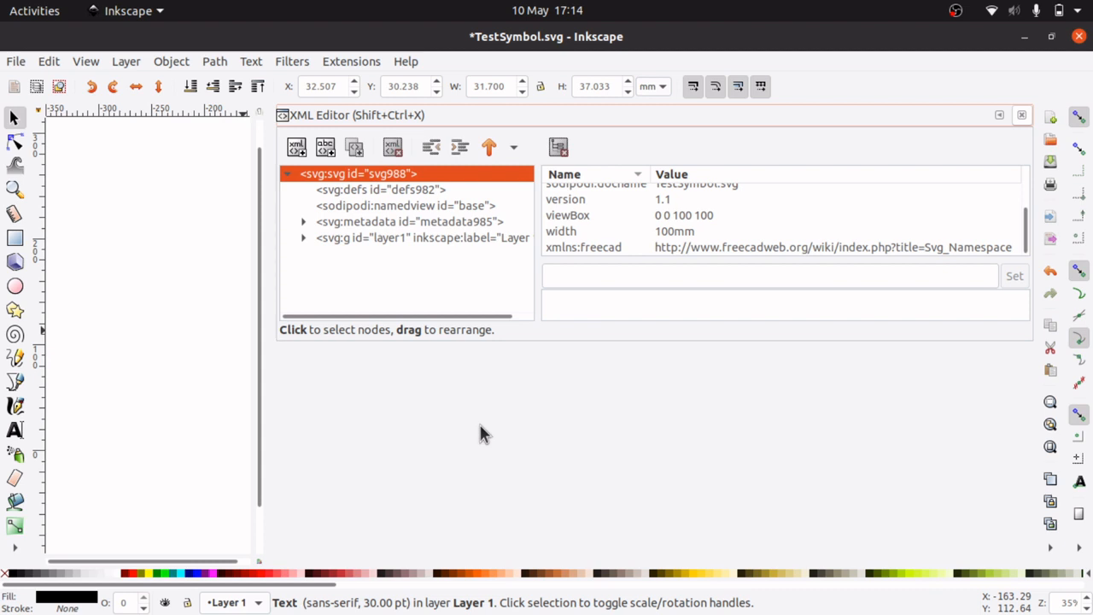
Step: Switch to the Svg Namespace wiki page in Chrome and highlight the freecad:EditableText attribute name in its text example
{"action": "key", "text": "super"}
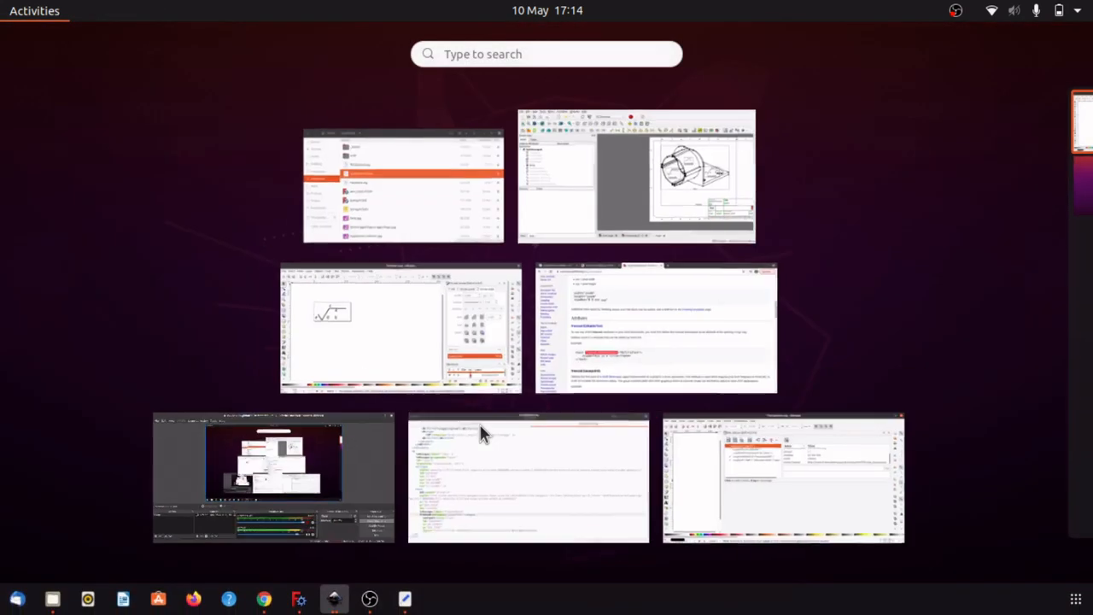
{"action": "left_click", "coordinate": [658, 341]}
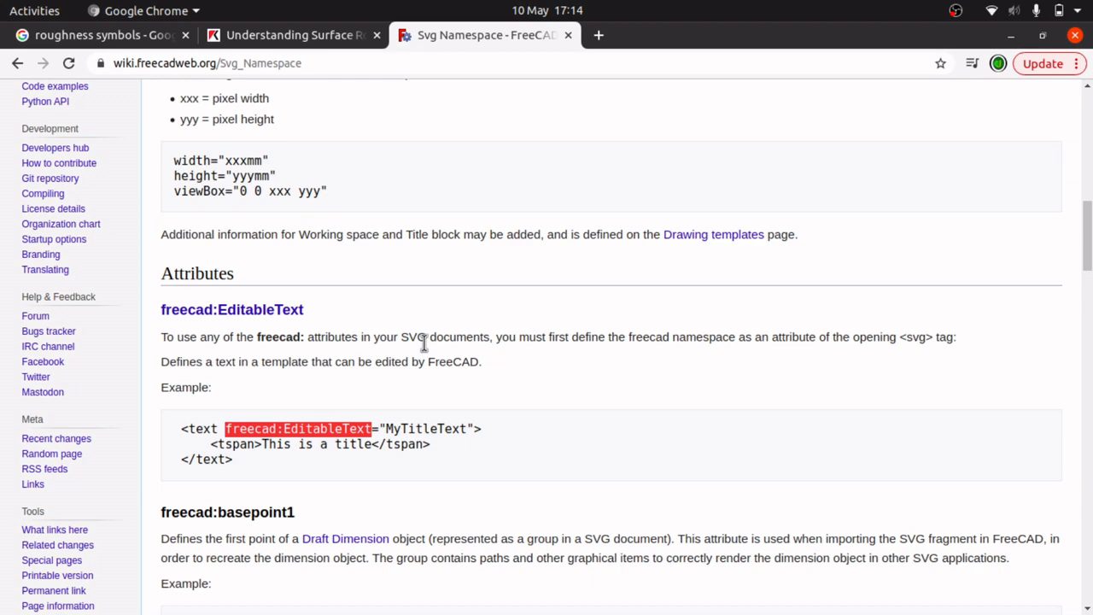
{"action": "scroll", "coordinate": [423, 342], "scroll_direction": "up", "scroll_amount": 15}
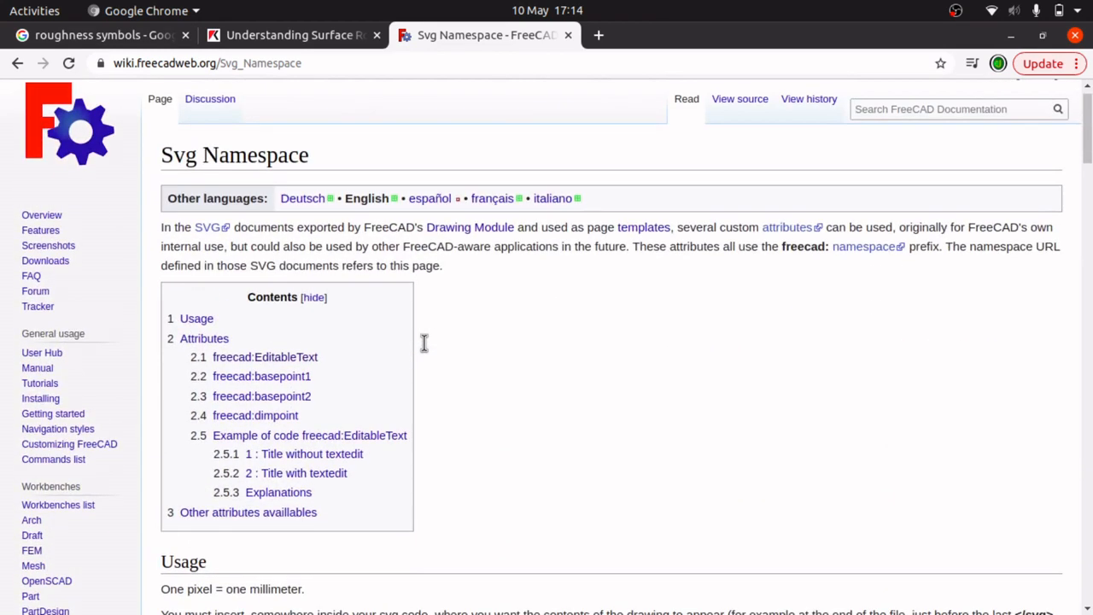
{"action": "scroll", "coordinate": [473, 357], "scroll_direction": "down", "scroll_amount": 15}
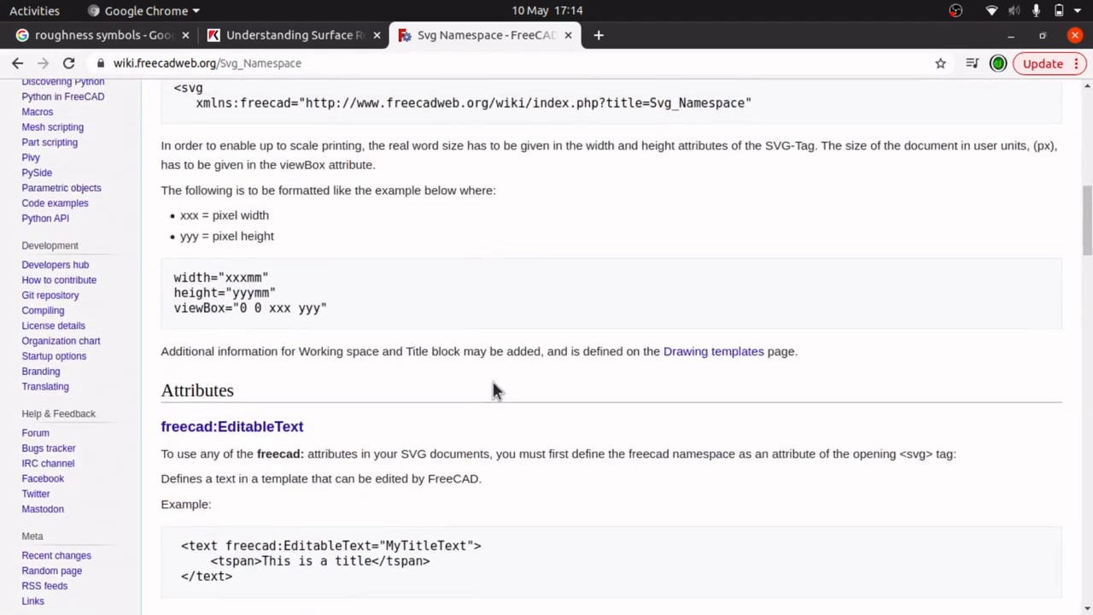
{"action": "left_click_drag", "start_coordinate": [230, 545], "coordinate": [373, 545]}
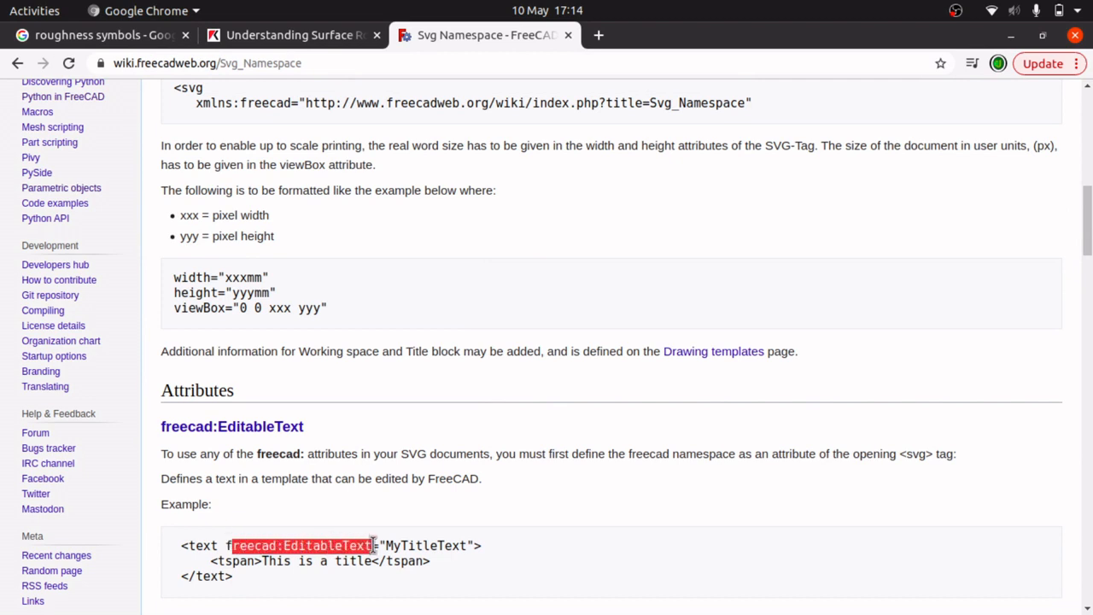
Step: Return to TestSymbol.svg in Inkscape, show the Objects list and expand Layer 1
{"action": "key", "text": "super"}
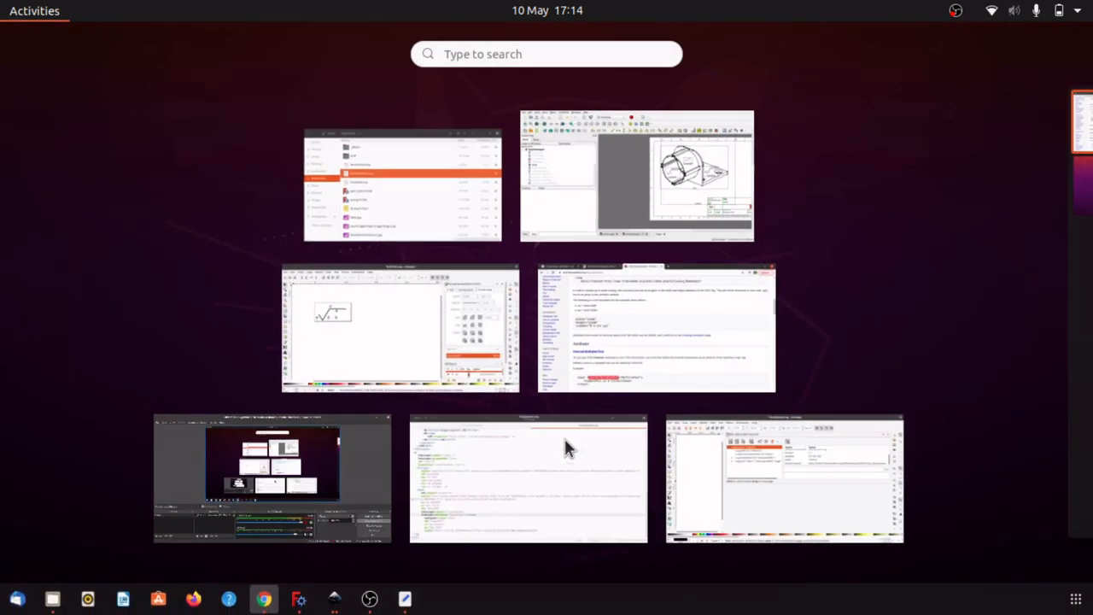
{"action": "left_click", "coordinate": [760, 477]}
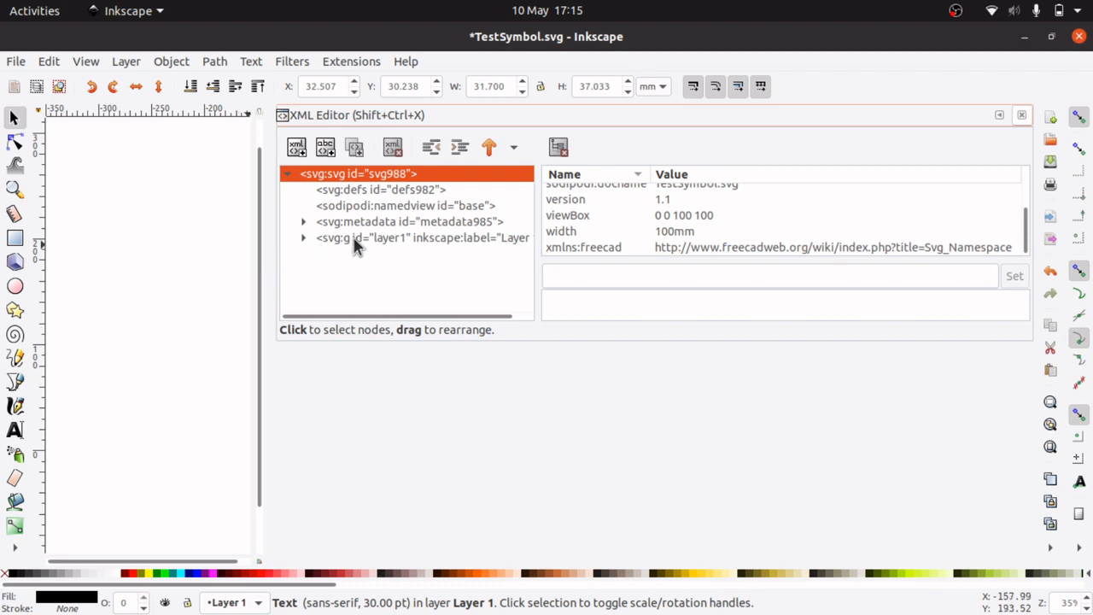
{"action": "left_click", "coordinate": [177, 62]}
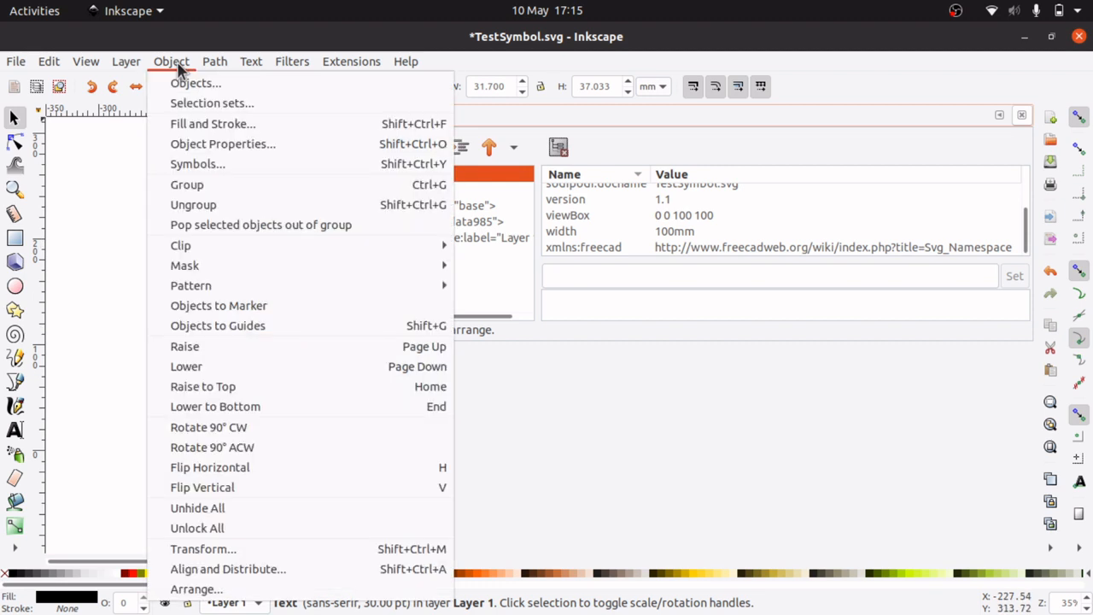
{"action": "left_click", "coordinate": [196, 83]}
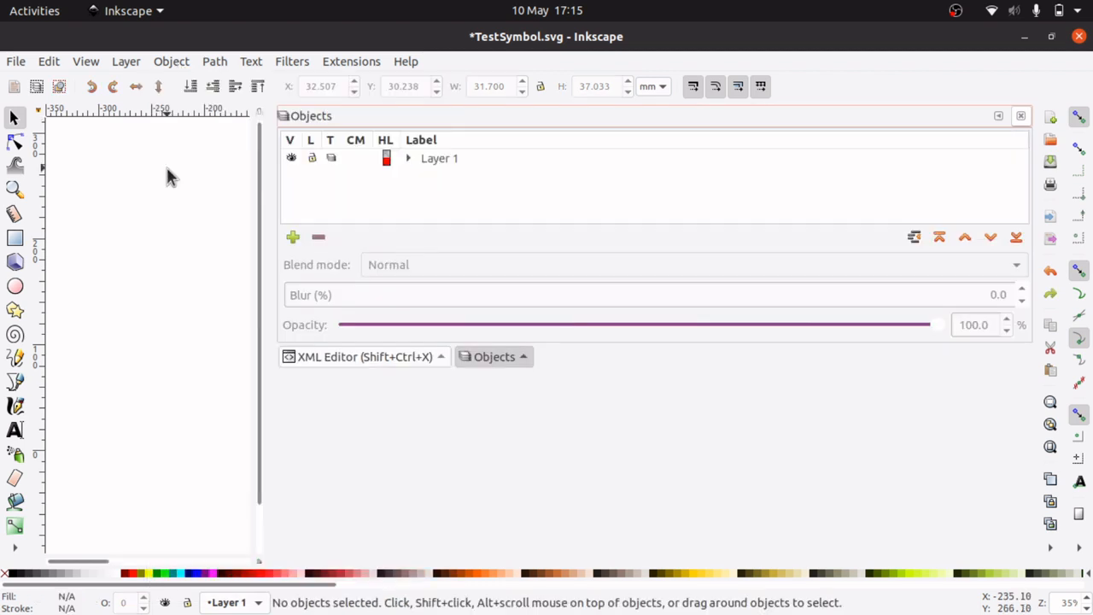
{"action": "left_click", "coordinate": [408, 159]}
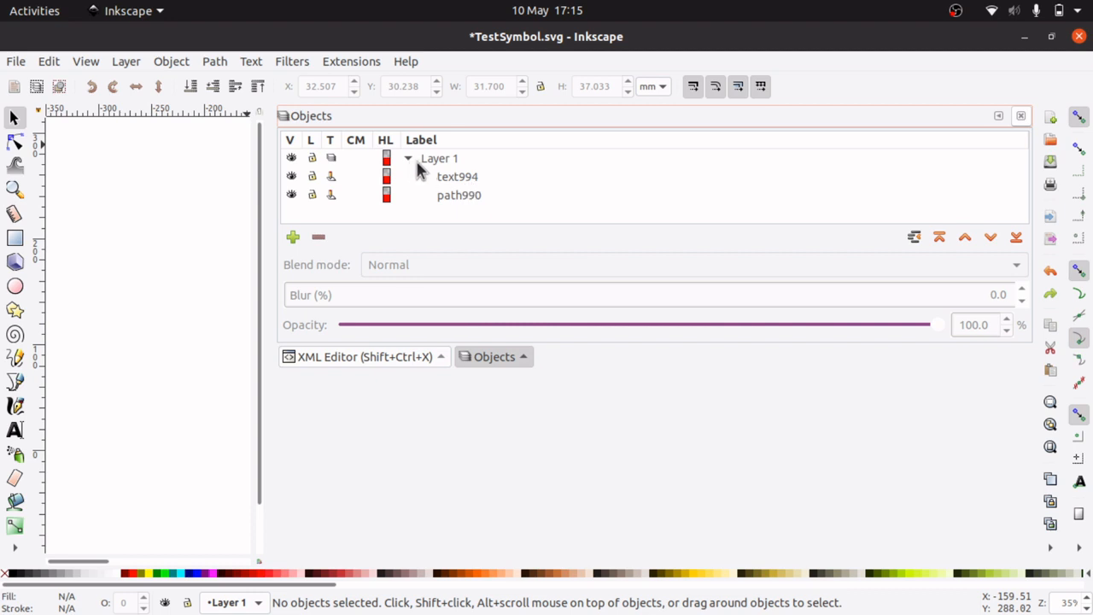
Step: Select the text and ellipse entries of Layer 1 in turn to identify them, and collapse and re-expand the layer
{"action": "left_click", "coordinate": [458, 180]}
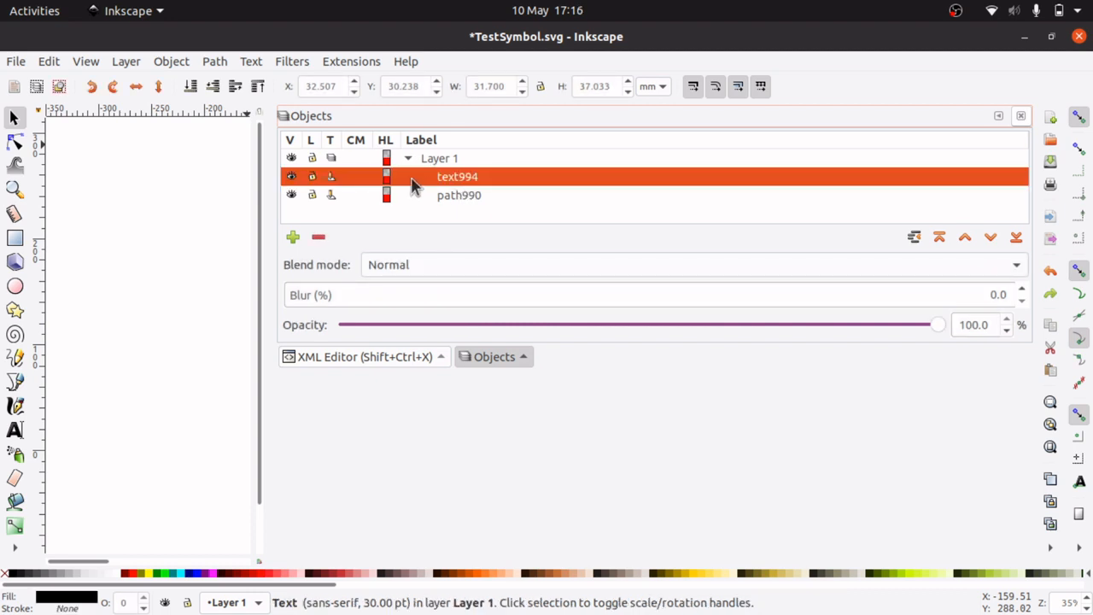
{"action": "left_click", "coordinate": [475, 200]}
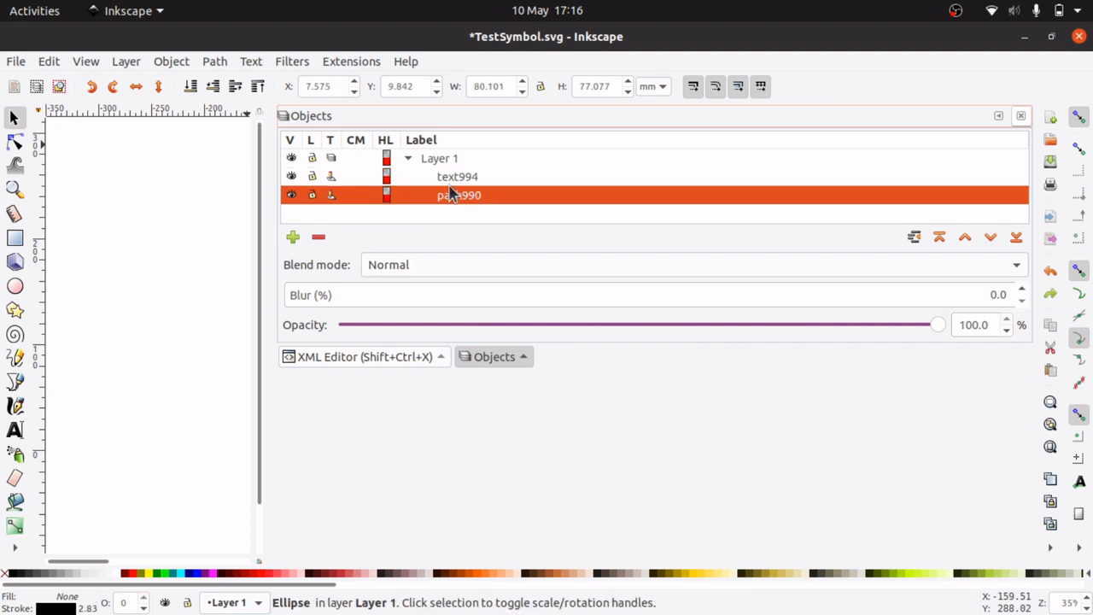
{"action": "left_click", "coordinate": [461, 181]}
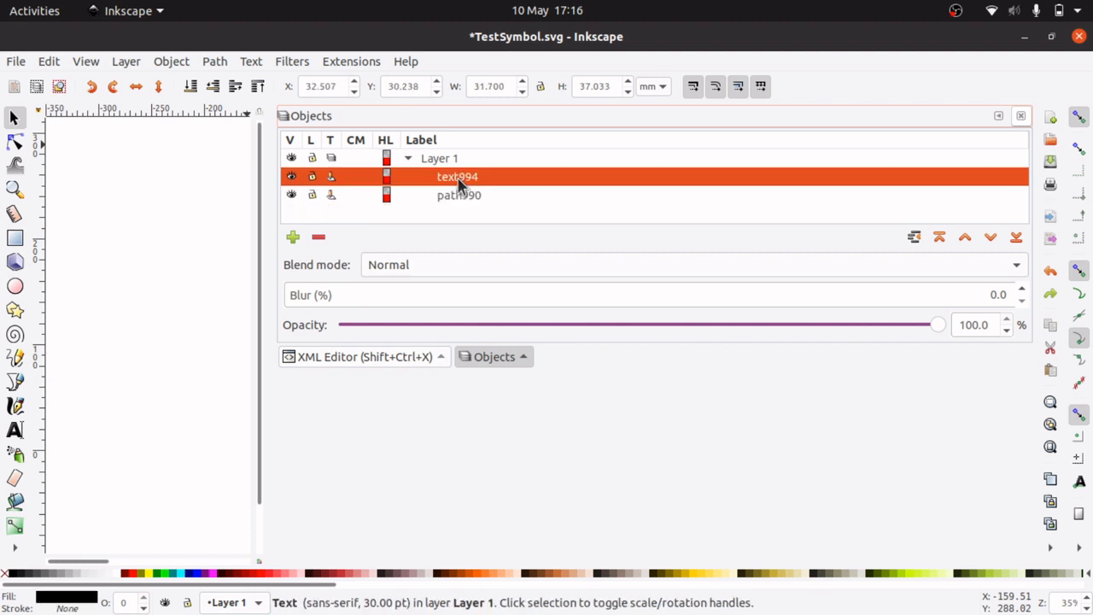
{"action": "left_click", "coordinate": [409, 160]}
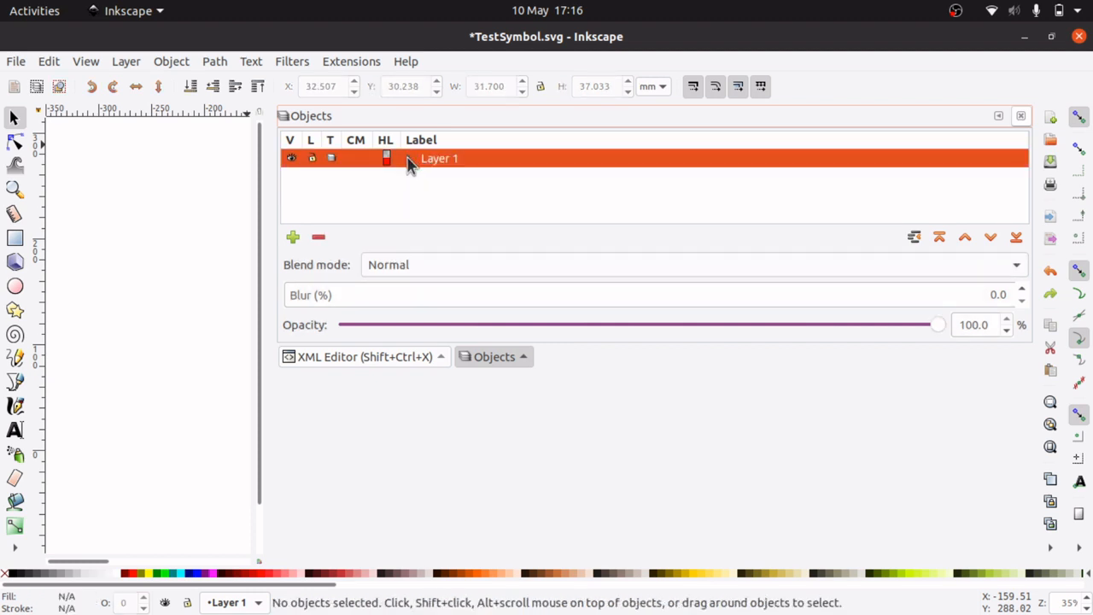
{"action": "left_click", "coordinate": [410, 160]}
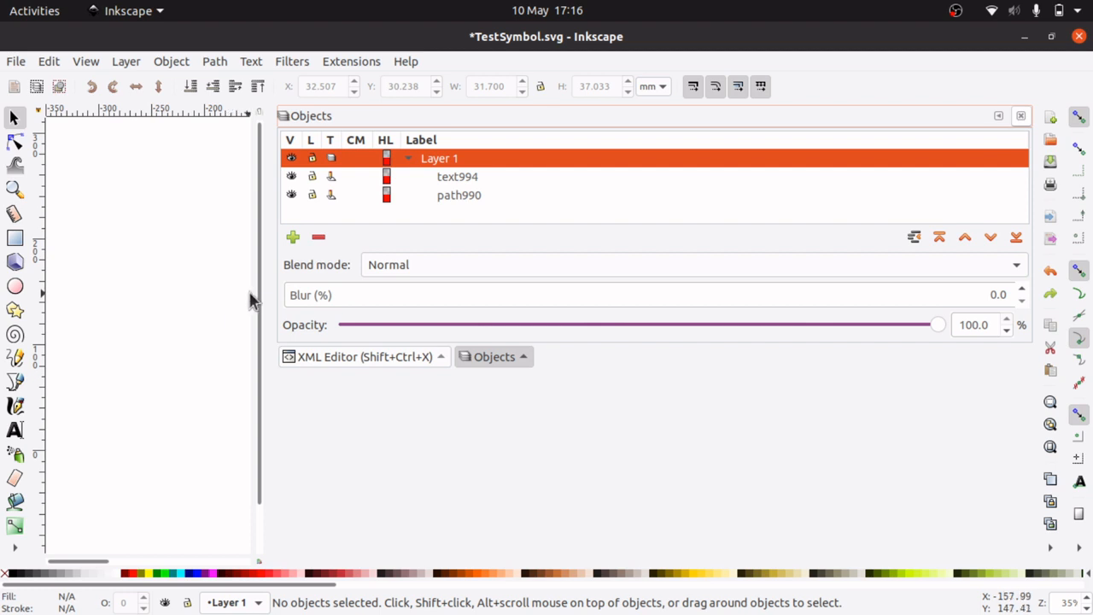
Step: Close the Objects list and, in the XML Editor, collapse and re-expand the layer1 node to examine its child nodes
{"action": "left_click", "coordinate": [1021, 117]}
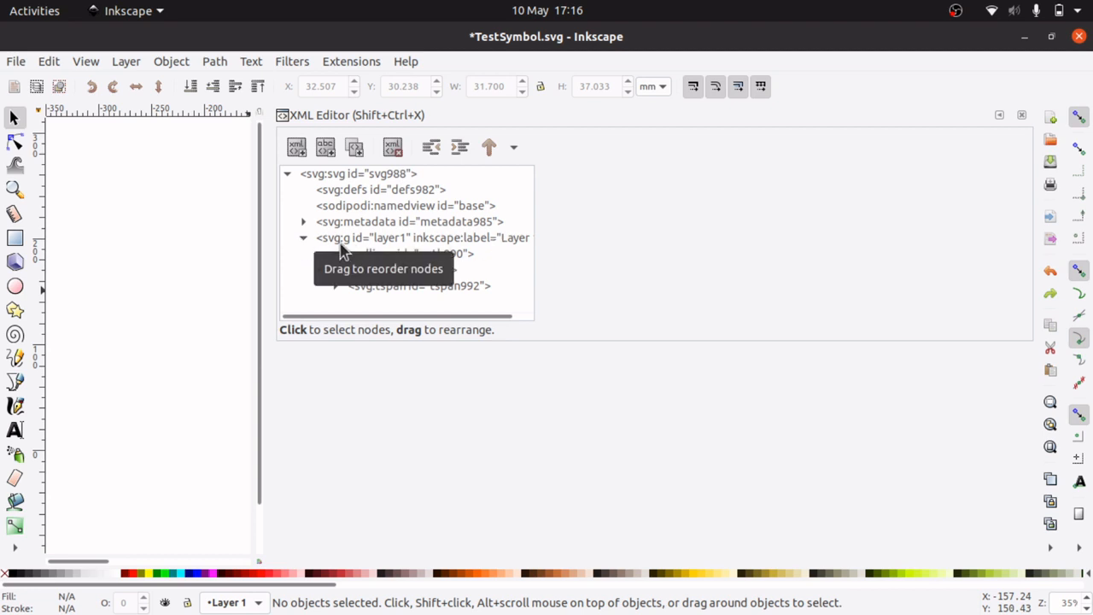
{"action": "left_click", "coordinate": [305, 243]}
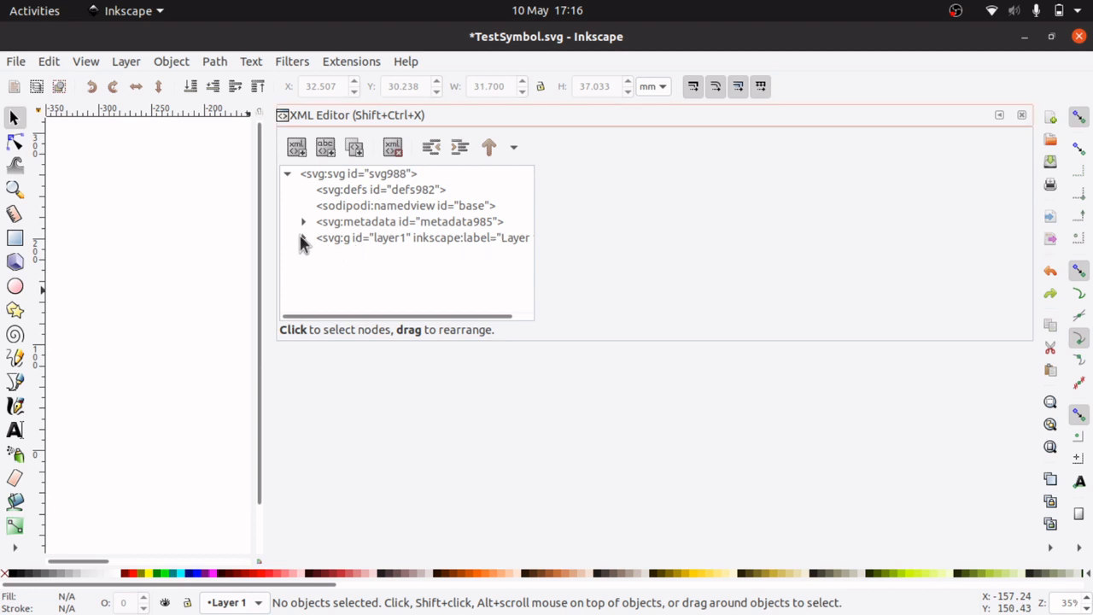
{"action": "left_click", "coordinate": [304, 243]}
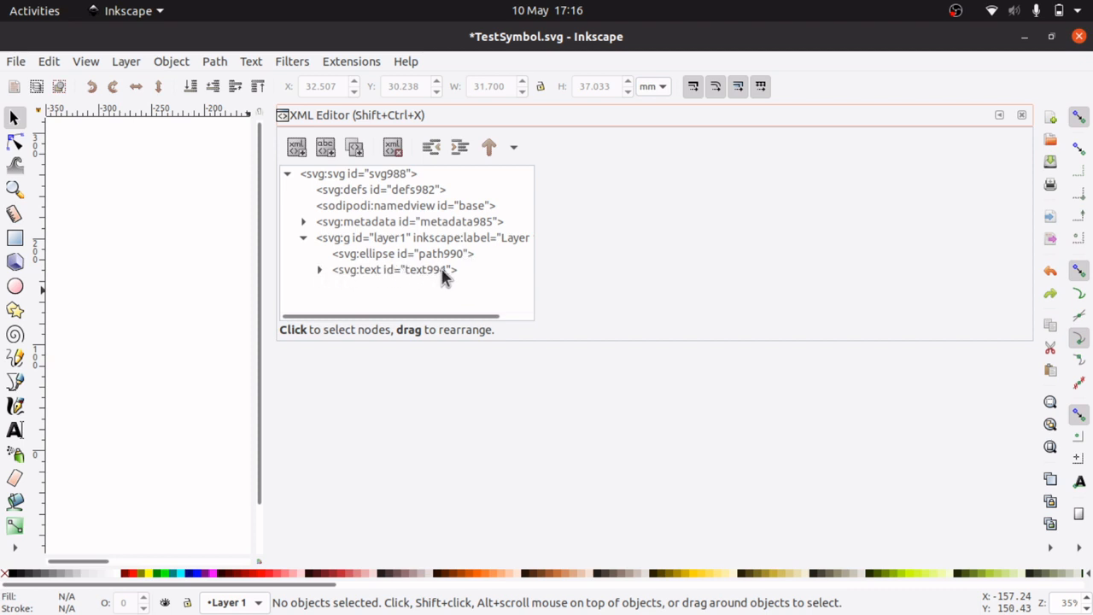
Step: Reopen the Objects list, narrow it until the symbol on the canvas is in view, and select the X text object text994
{"action": "left_click", "coordinate": [171, 63]}
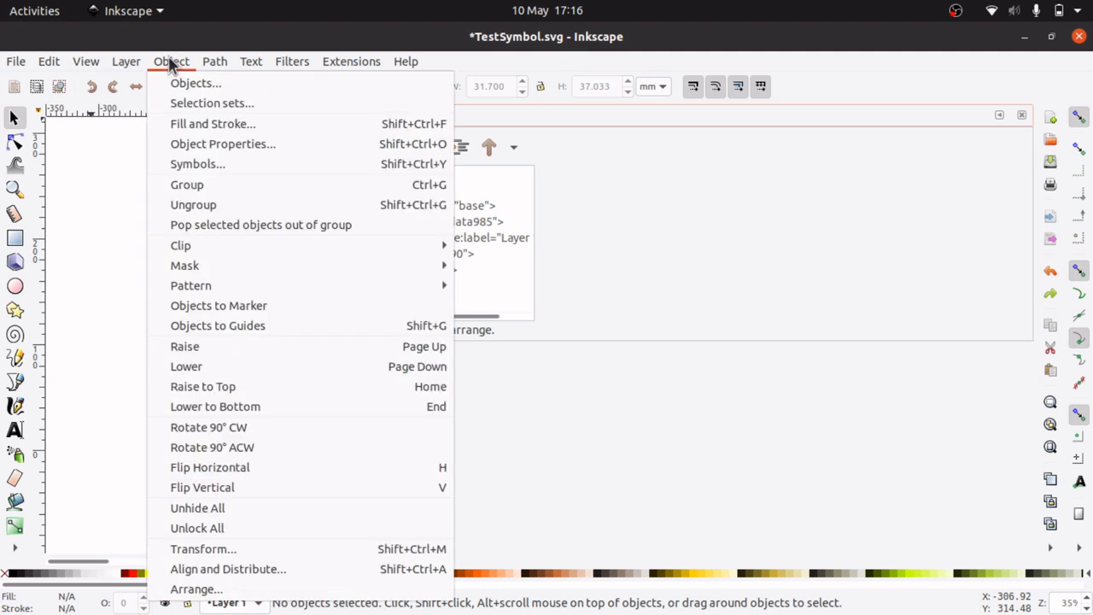
{"action": "left_click", "coordinate": [189, 80]}
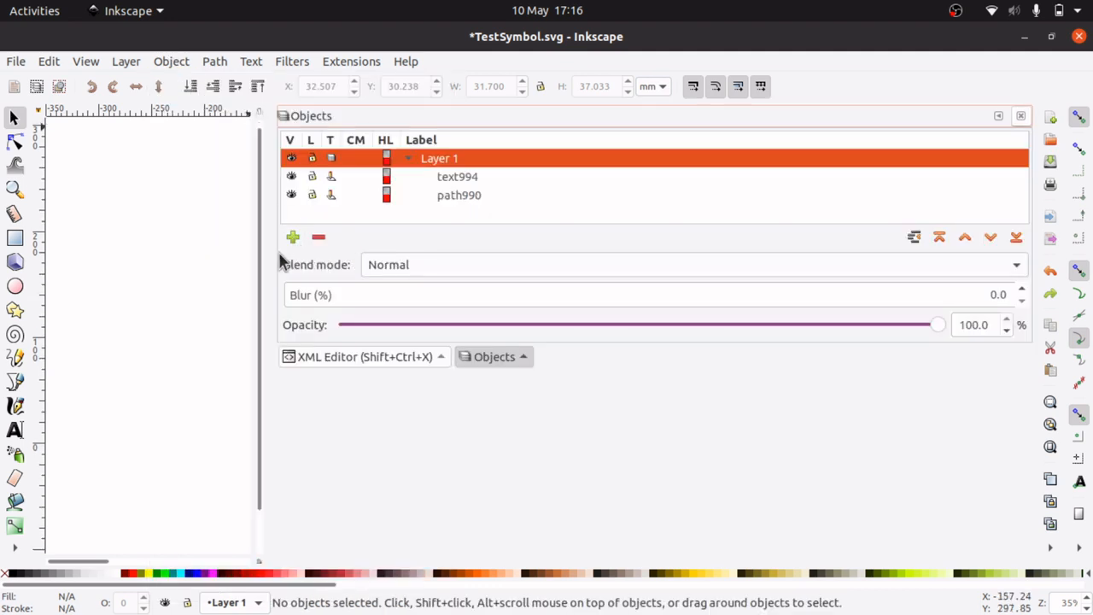
{"action": "left_click_drag", "start_coordinate": [270, 282], "coordinate": [598, 268]}
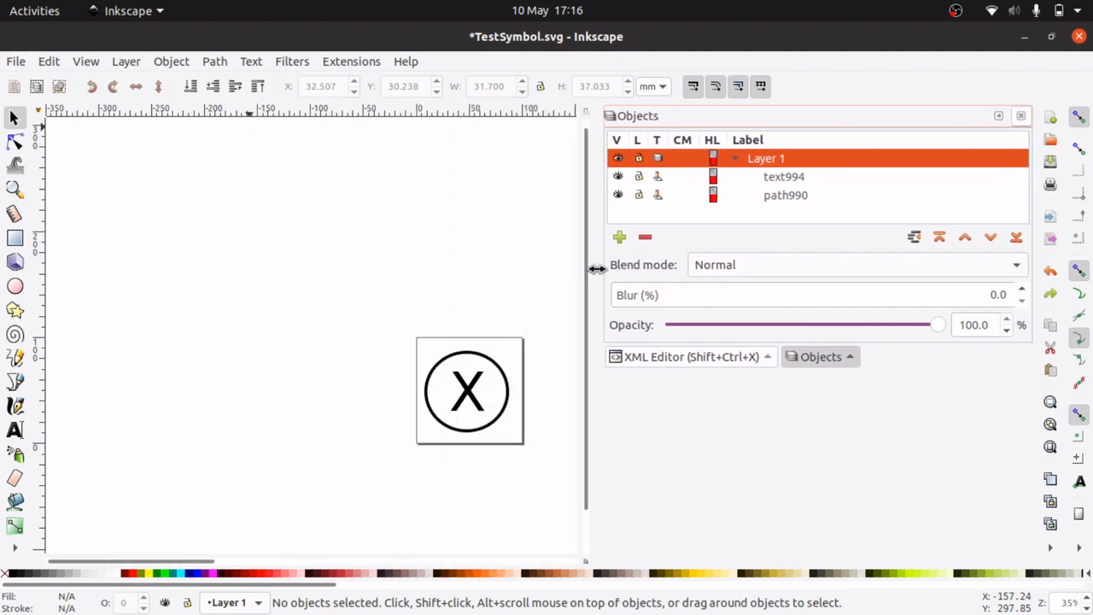
{"action": "left_click", "coordinate": [784, 182]}
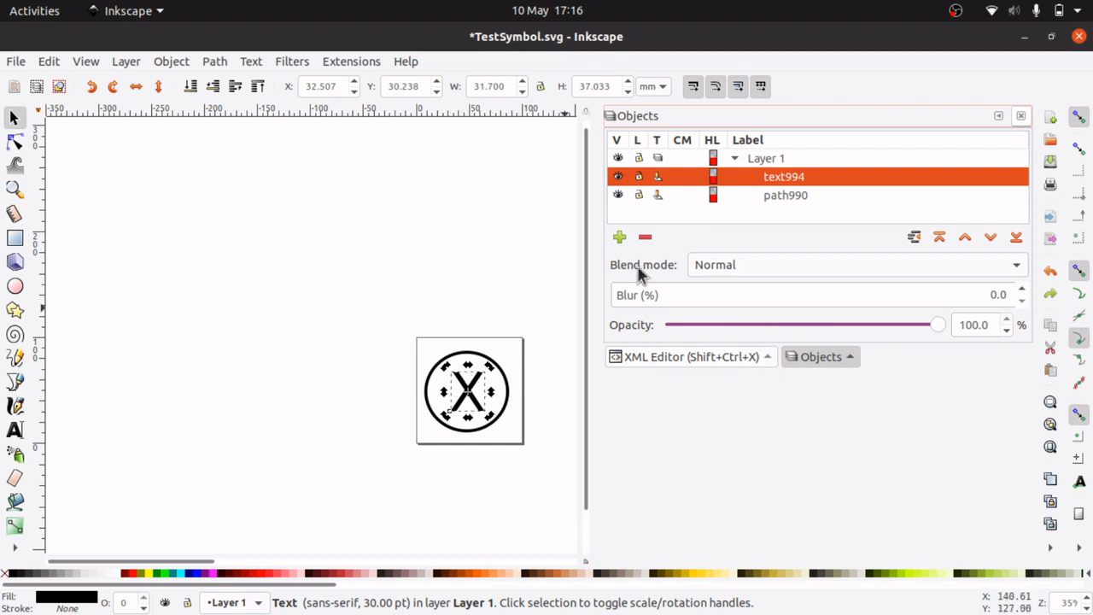
Step: Close the Objects list and examine the layer1, ellipse, text and tspan nodes in the XML Editor, ending with text node text994 selected
{"action": "left_click", "coordinate": [1021, 115]}
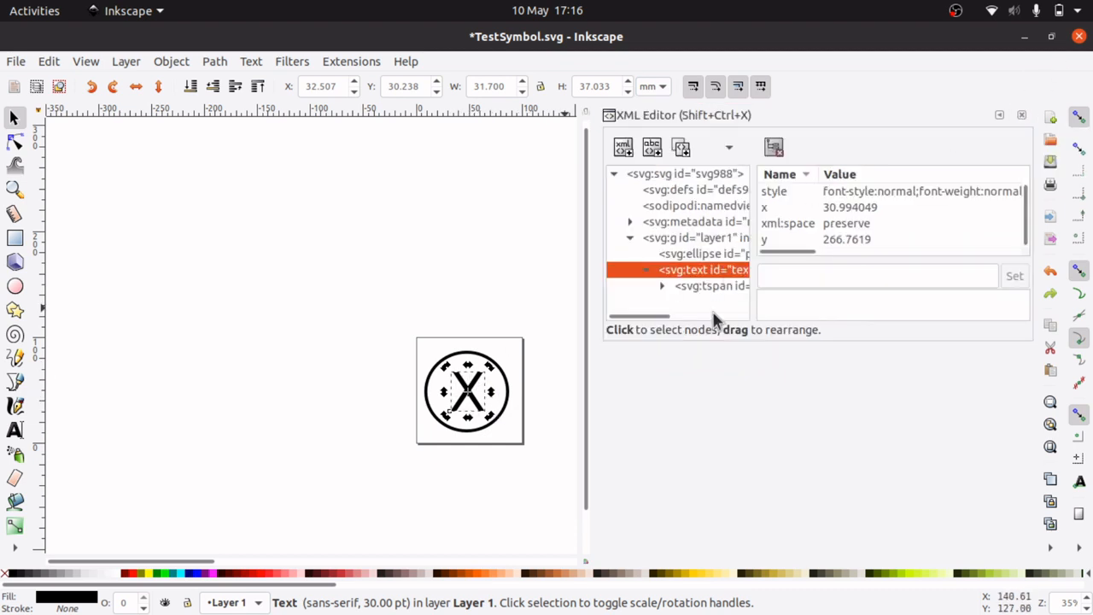
{"action": "left_click", "coordinate": [705, 254]}
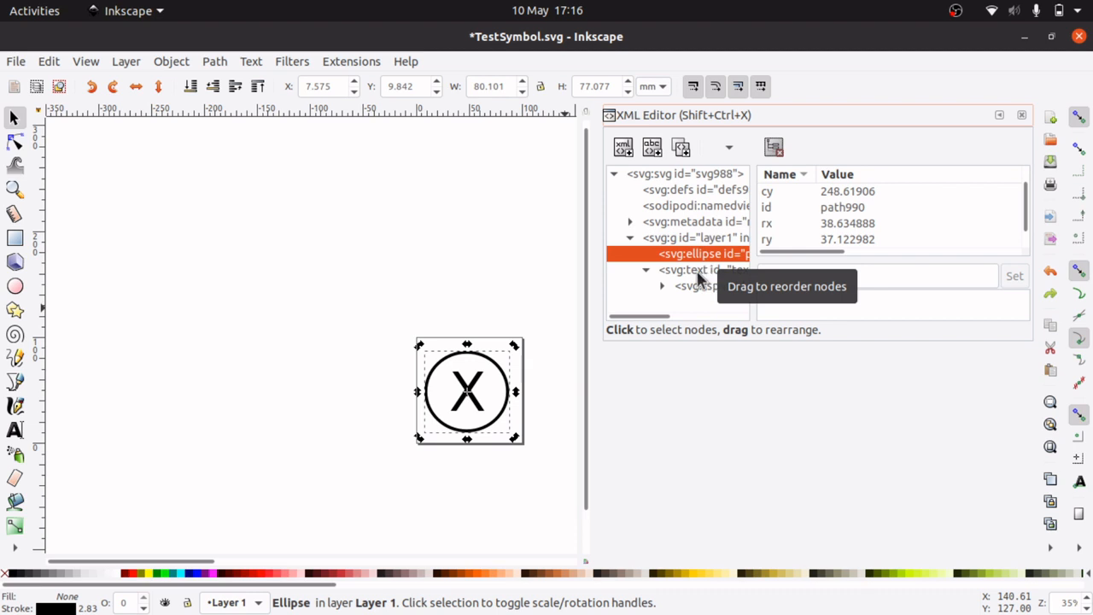
{"action": "left_click", "coordinate": [698, 272]}
{"action": "left_click", "coordinate": [702, 254]}
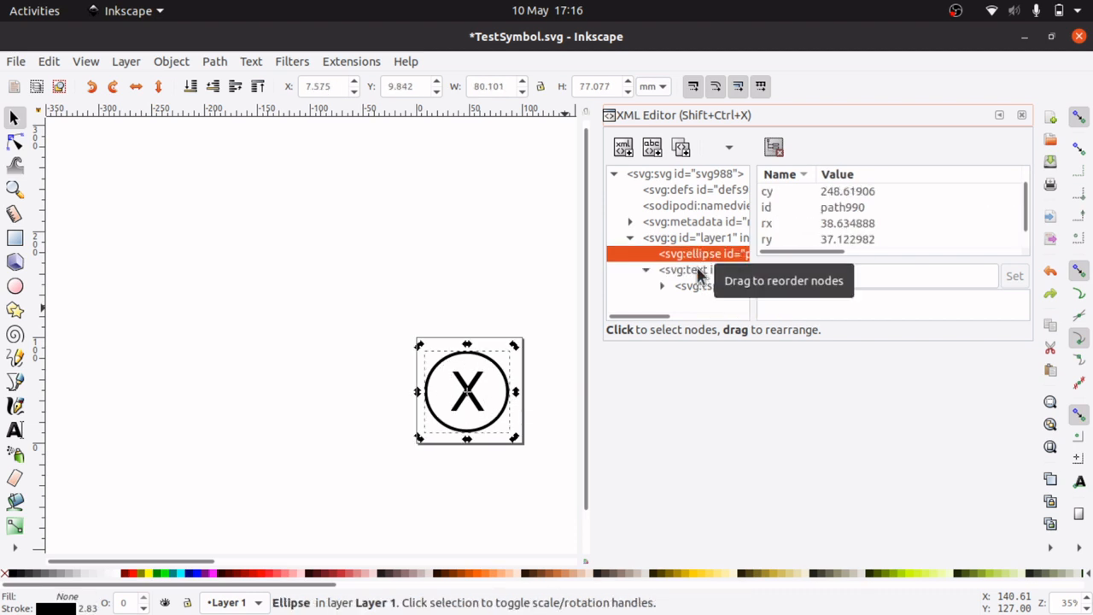
{"action": "left_click", "coordinate": [697, 271]}
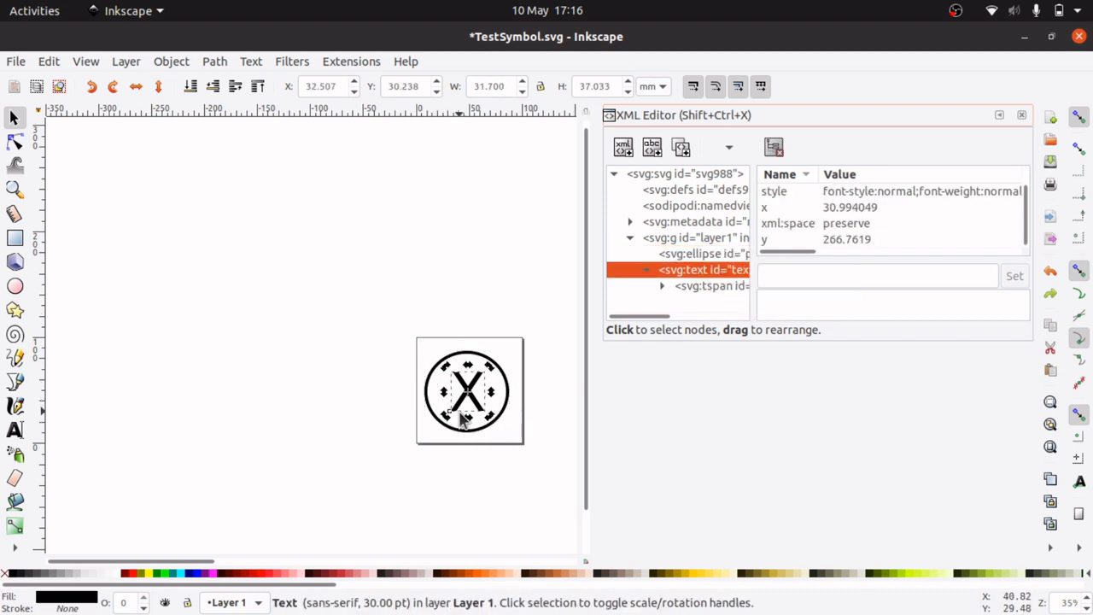
{"action": "left_click", "coordinate": [704, 286]}
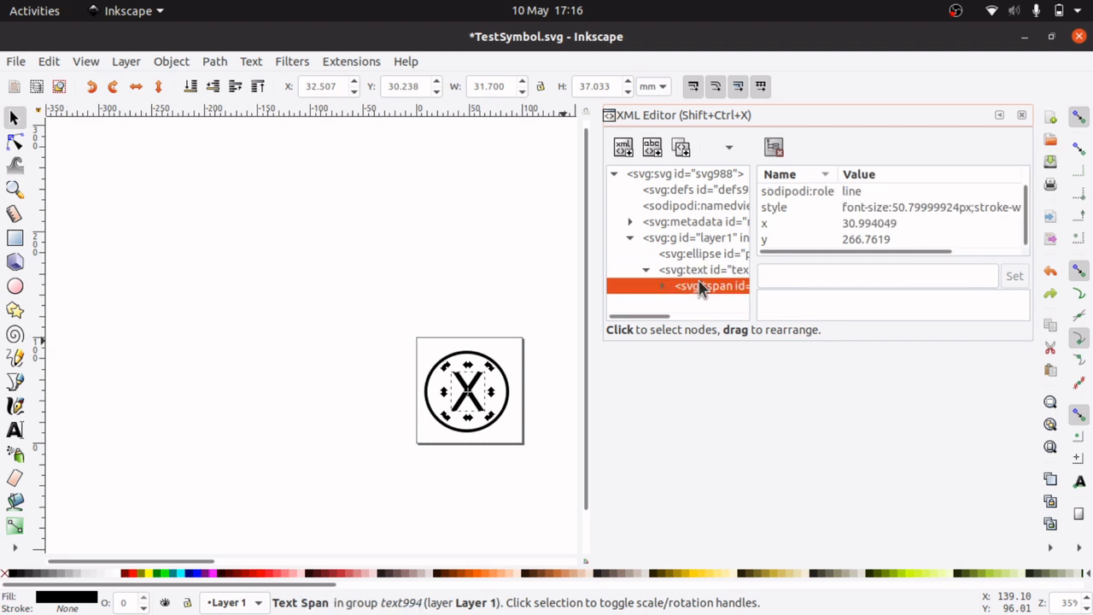
{"action": "left_click", "coordinate": [688, 224]}
{"action": "left_click", "coordinate": [681, 242]}
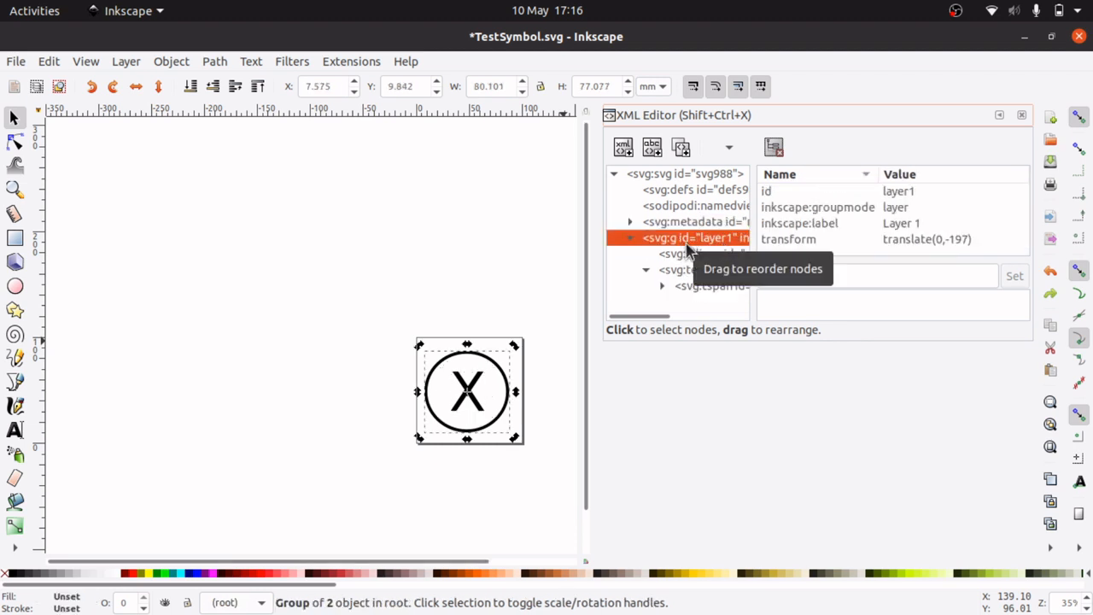
{"action": "left_click", "coordinate": [675, 255]}
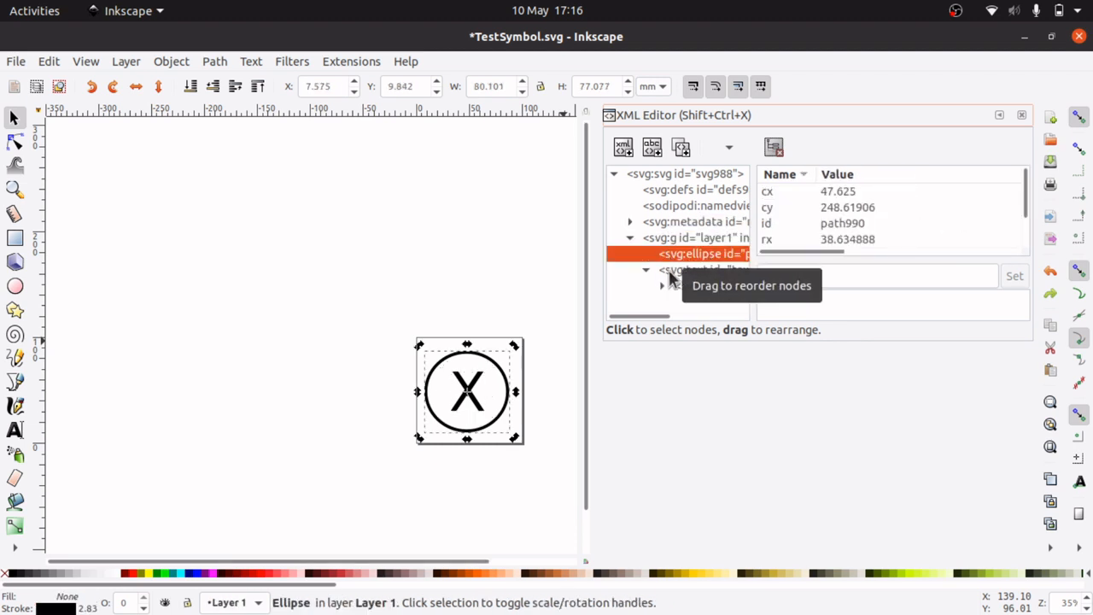
{"action": "left_click", "coordinate": [671, 272]}
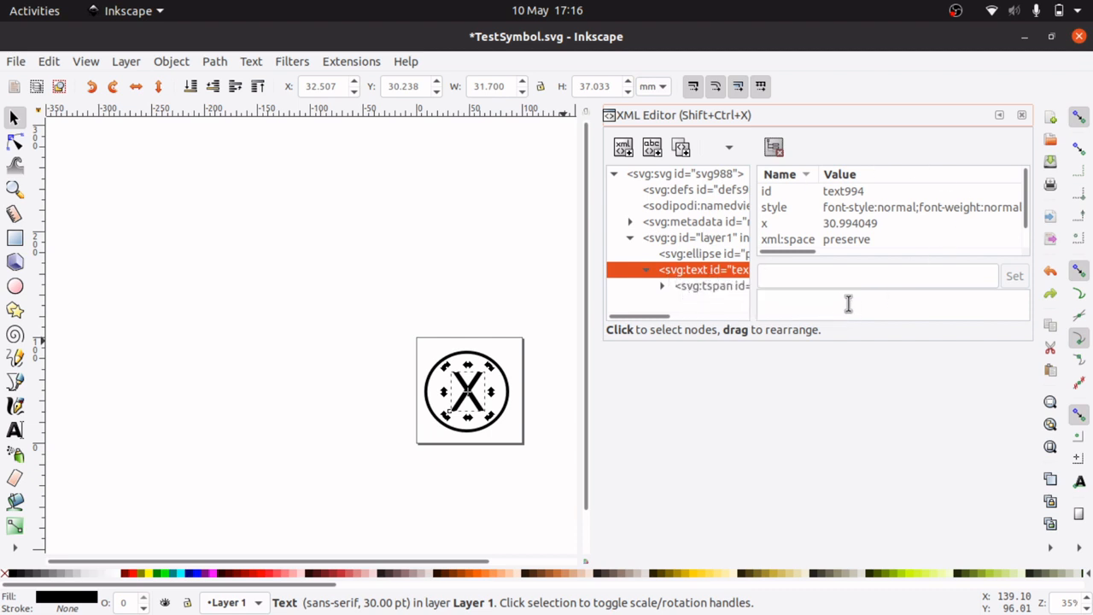
Step: Switch to Chrome and check the freecad:EditableText example on the FreeCAD Svg Namespace wiki page
{"action": "key", "text": "super"}
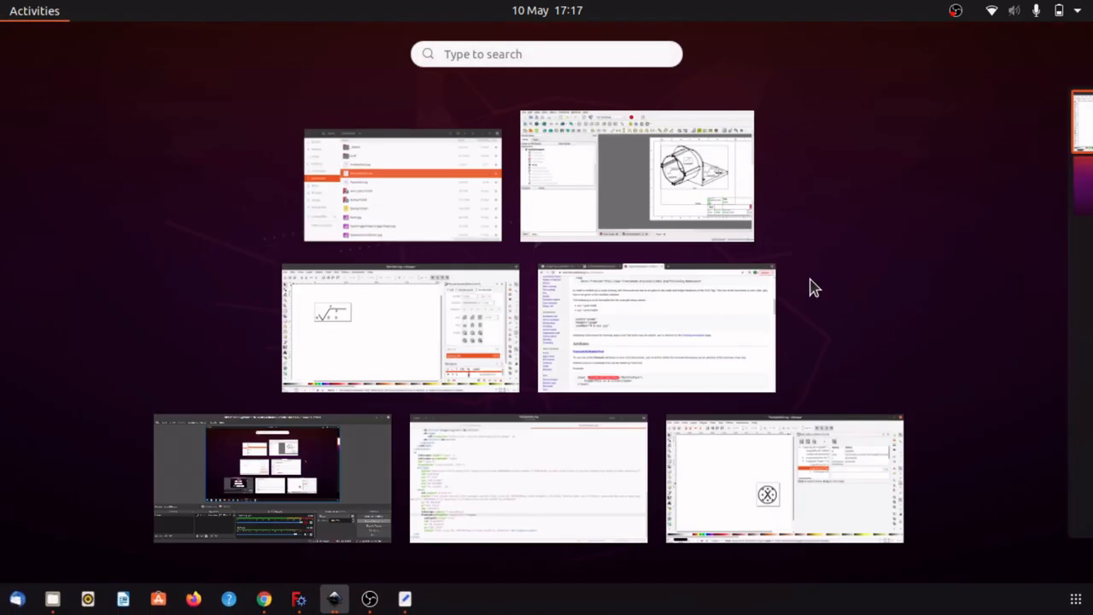
{"action": "left_click", "coordinate": [671, 340]}
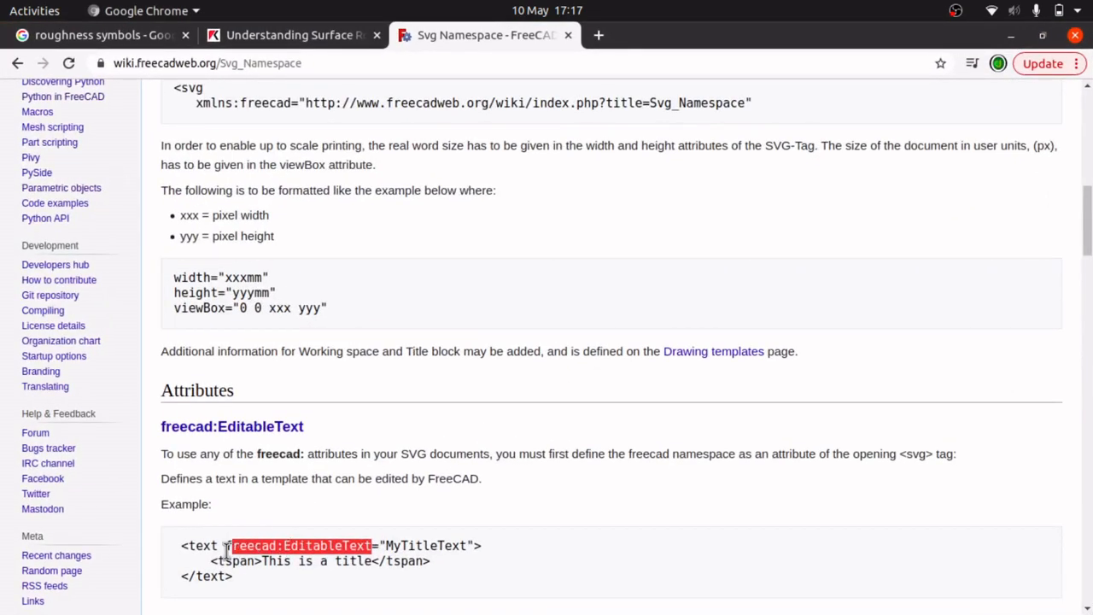
{"action": "left_click", "coordinate": [227, 547]}
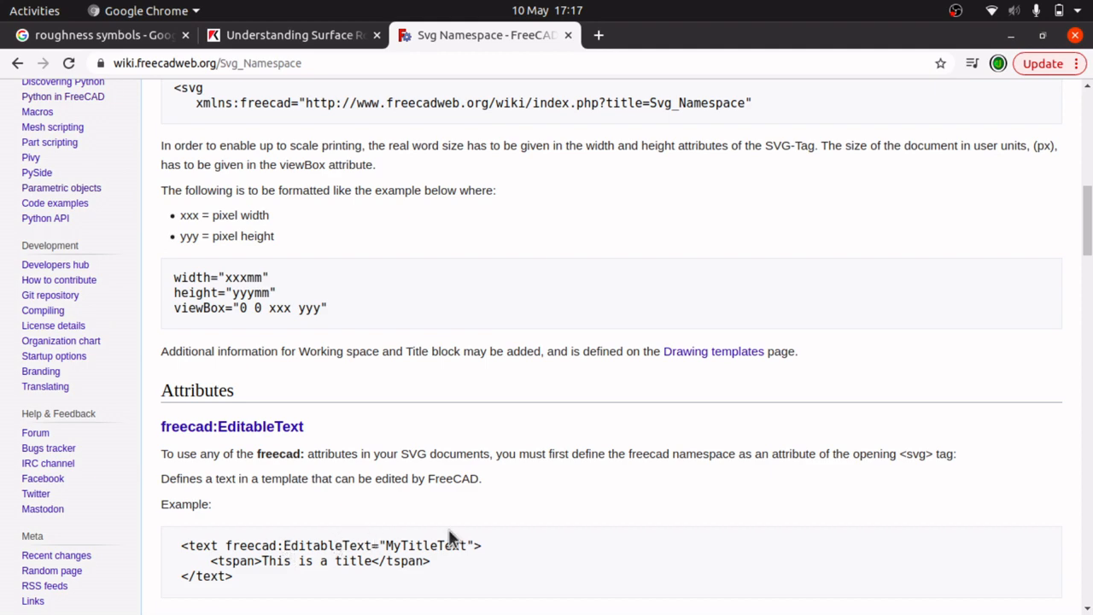
Step: Switch to gedit and copy the attribute name freecad:editable from the text element in TestSymbol.svg
{"action": "key", "text": "super"}
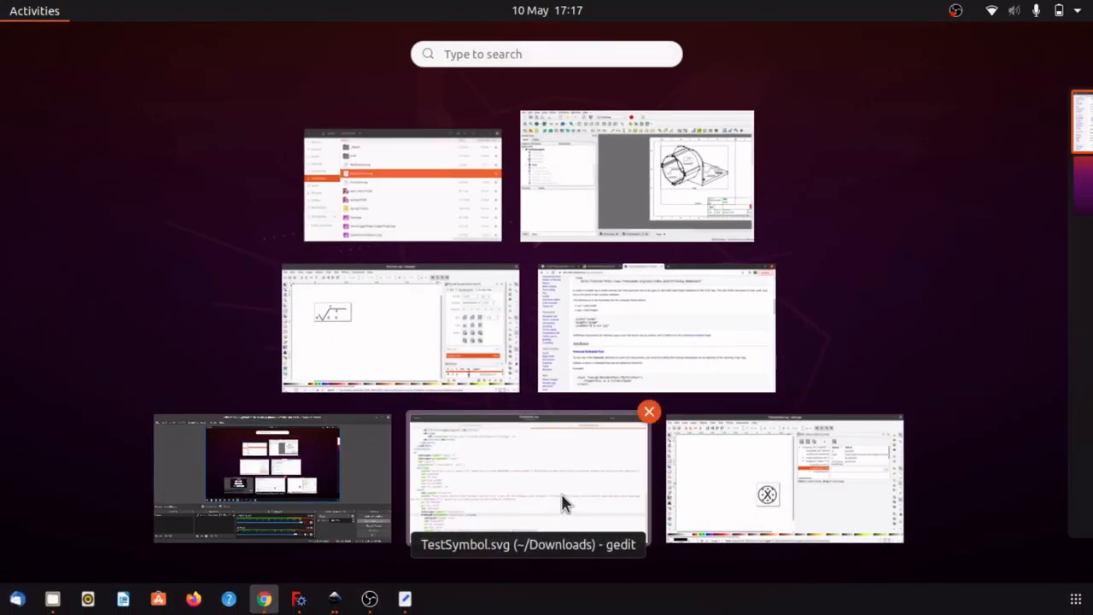
{"action": "left_click", "coordinate": [561, 494]}
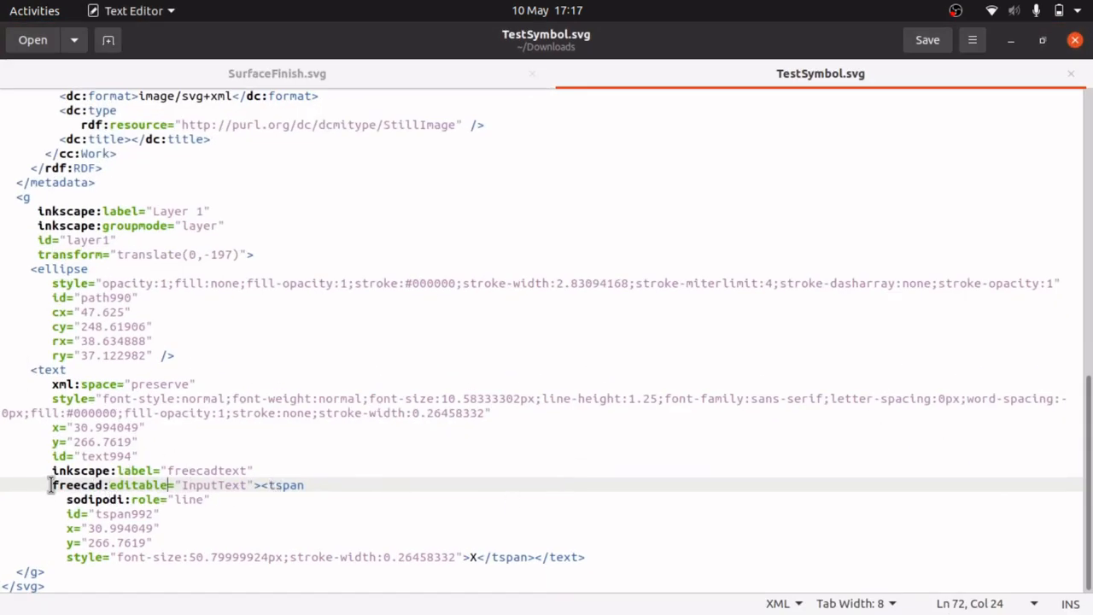
{"action": "left_click_drag", "start_coordinate": [51, 485], "coordinate": [168, 484]}
{"action": "key", "text": "ctrl+c"}
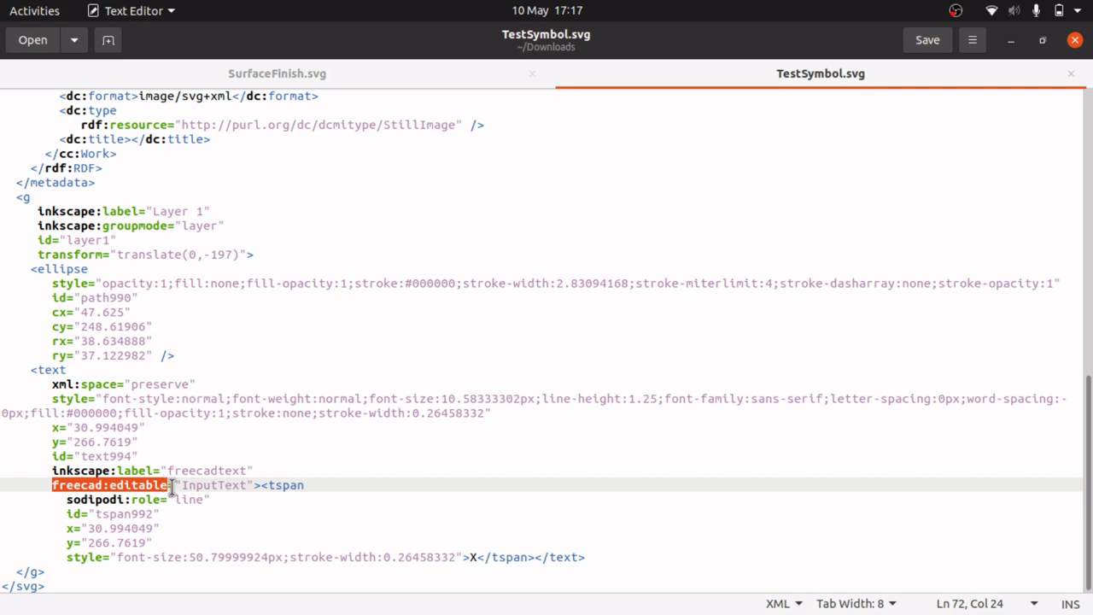
Step: Return to TestSymbol.svg in Inkscape and add the attribute freecad:editable with the value XText to text node text994
{"action": "key", "text": "super"}
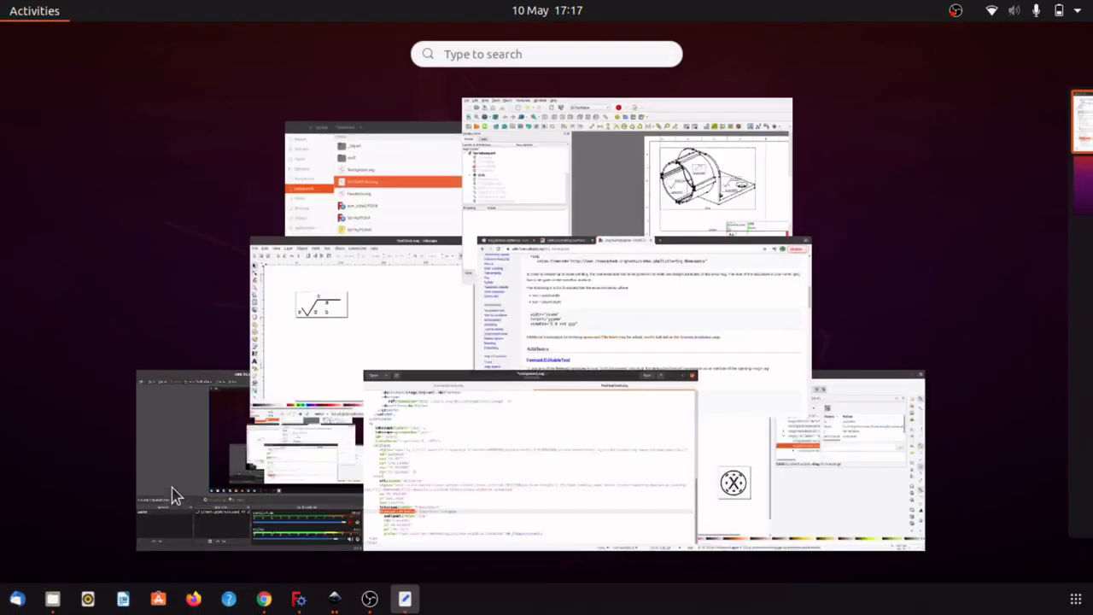
{"action": "left_click", "coordinate": [720, 461]}
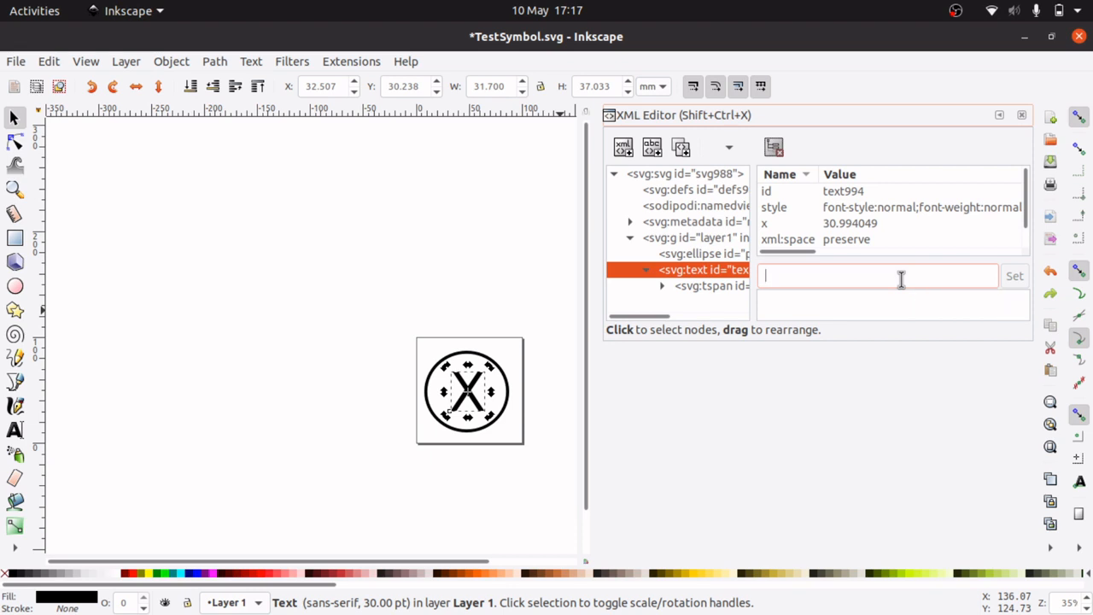
{"action": "key", "text": "ctrl+v"}
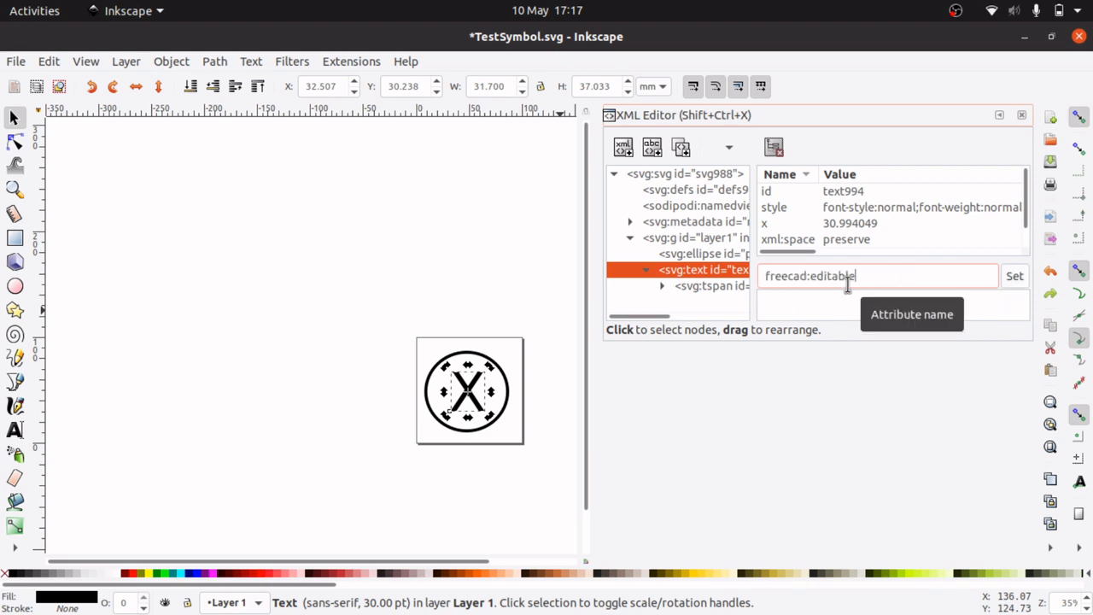
{"action": "left_click", "coordinate": [826, 305]}
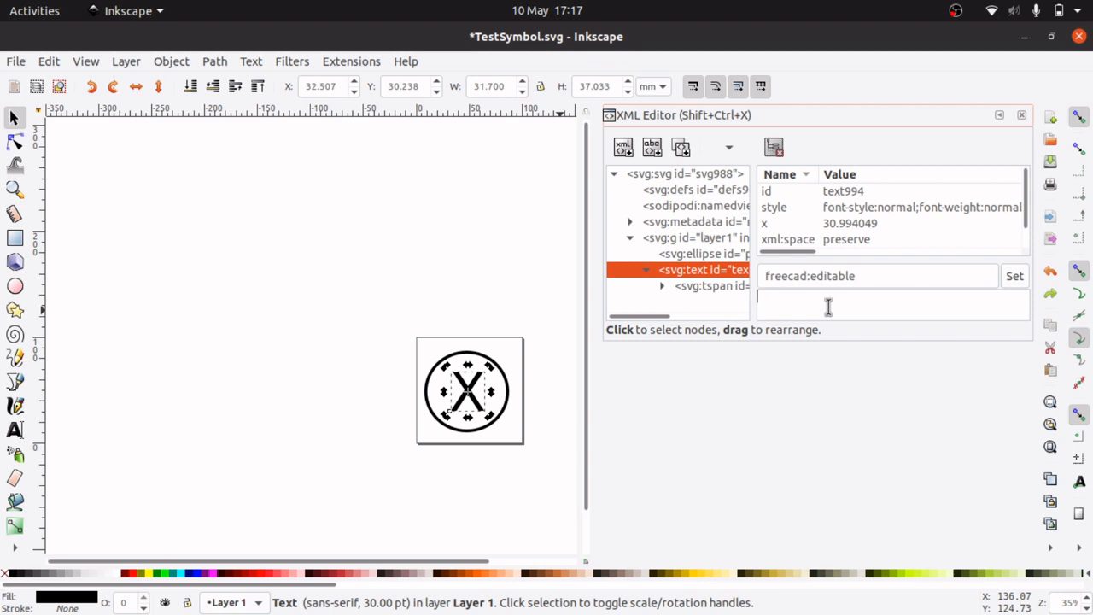
{"action": "left_click", "coordinate": [767, 280]}
{"action": "left_click", "coordinate": [854, 299]}
{"action": "left_click", "coordinate": [1015, 278]}
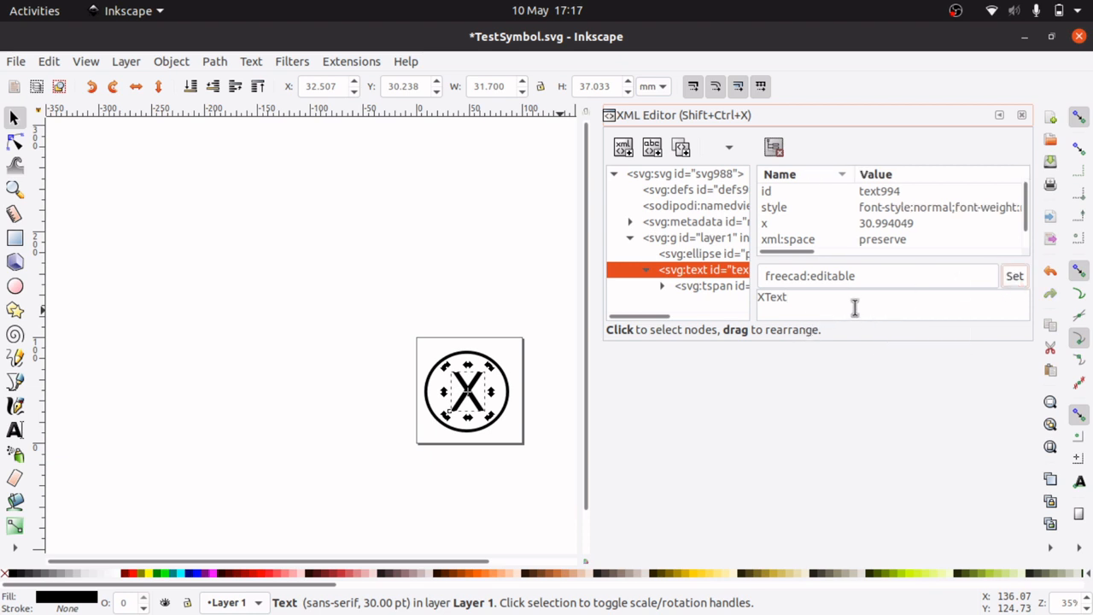
Step: Deselect everything and save the drawing as TestSymbol.svg in Downloads, replacing the existing file
{"action": "left_click", "coordinate": [398, 248]}
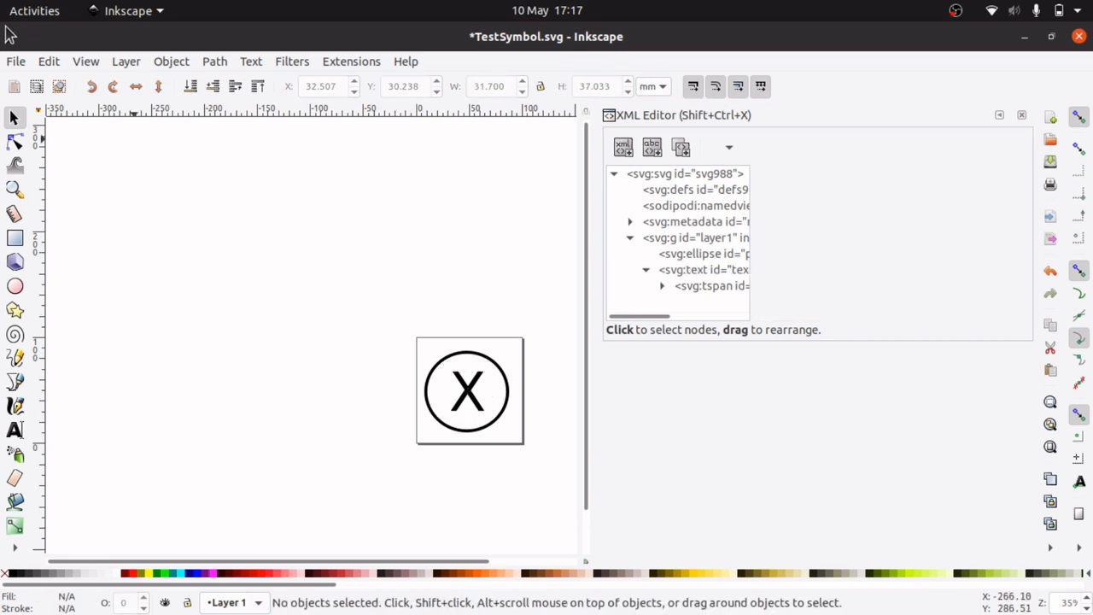
{"action": "left_click", "coordinate": [15, 62]}
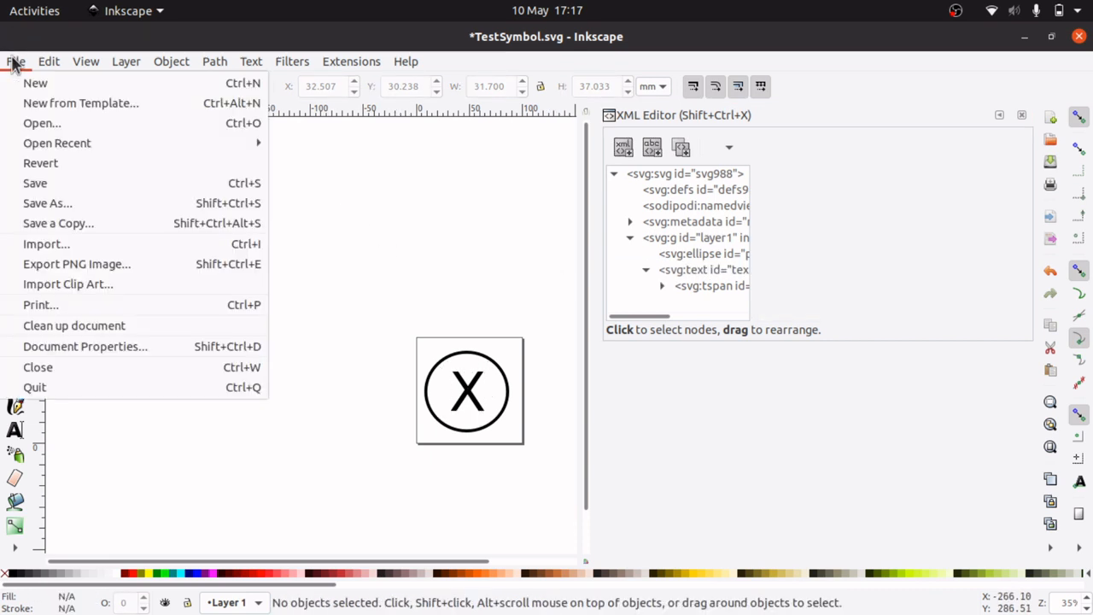
{"action": "left_click", "coordinate": [82, 203]}
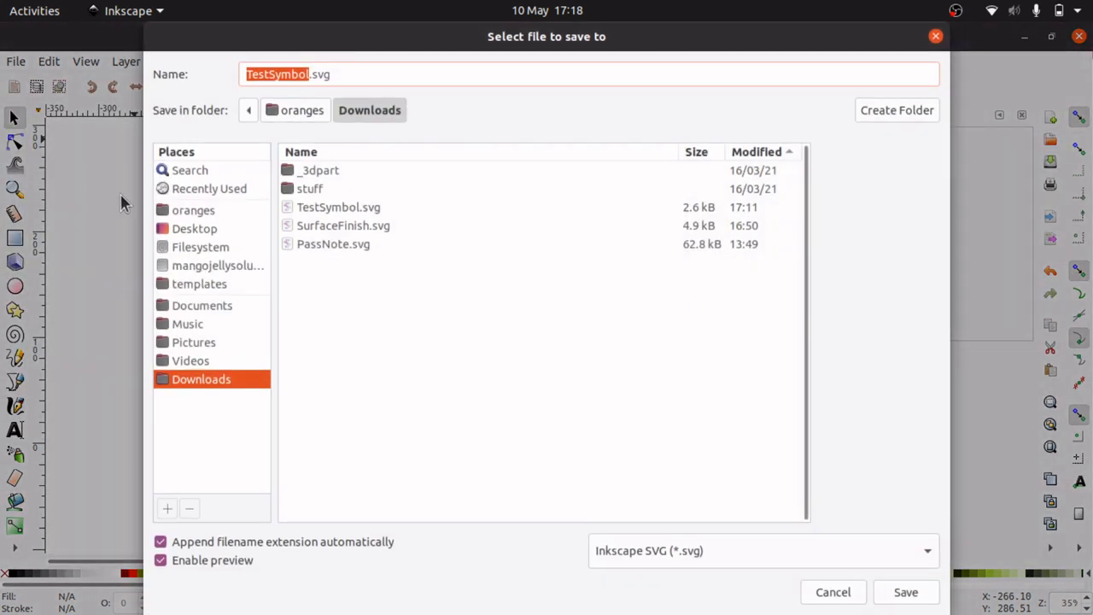
{"action": "double_click", "coordinate": [333, 207]}
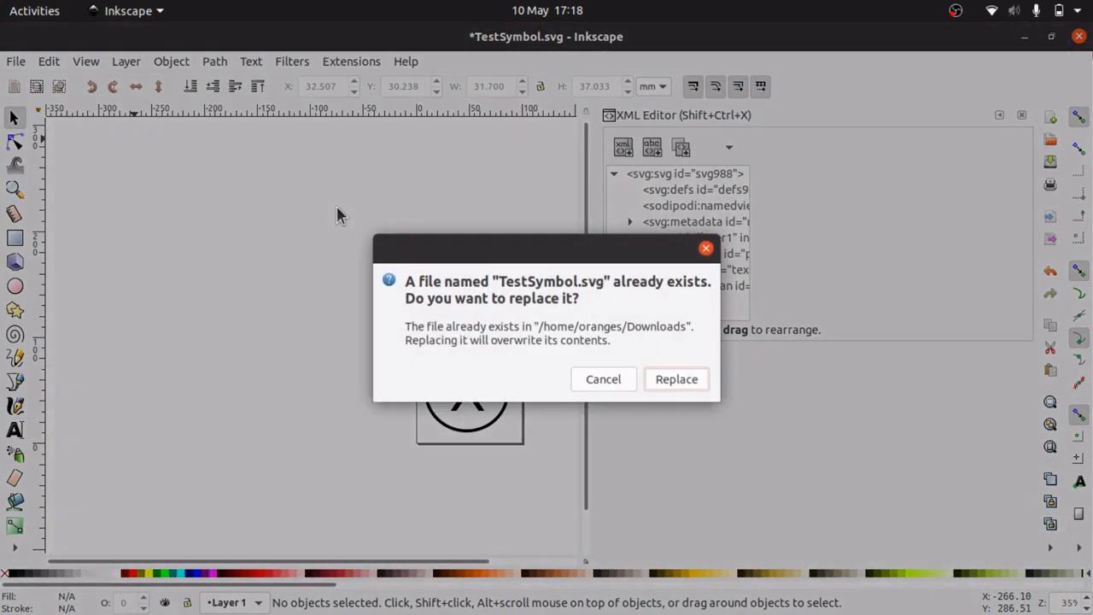
{"action": "left_click", "coordinate": [678, 378]}
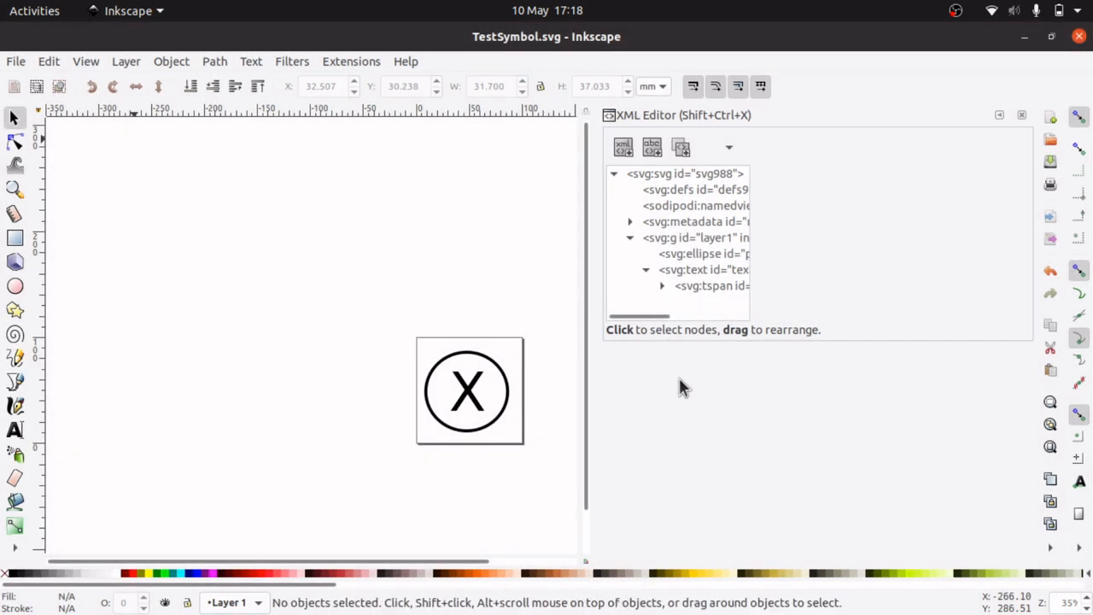
Step: Switch to FreeCAD, insert TestSymbol.svg as an SVG symbol on the TechDraw page and move it to about X 249 mm, Y 148 mm
{"action": "key", "text": "super"}
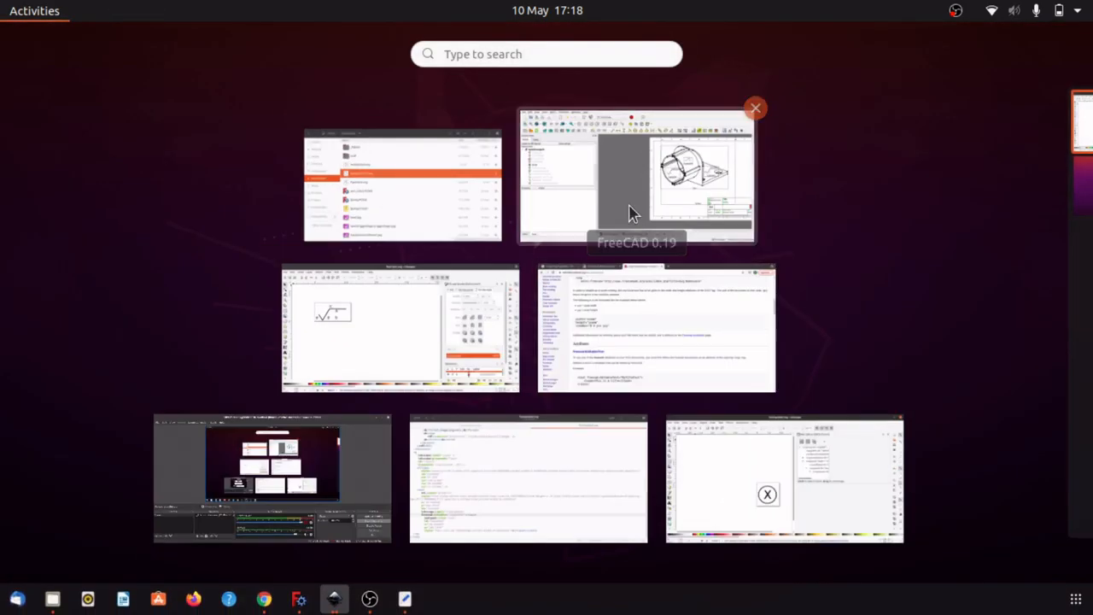
{"action": "left_click", "coordinate": [629, 208]}
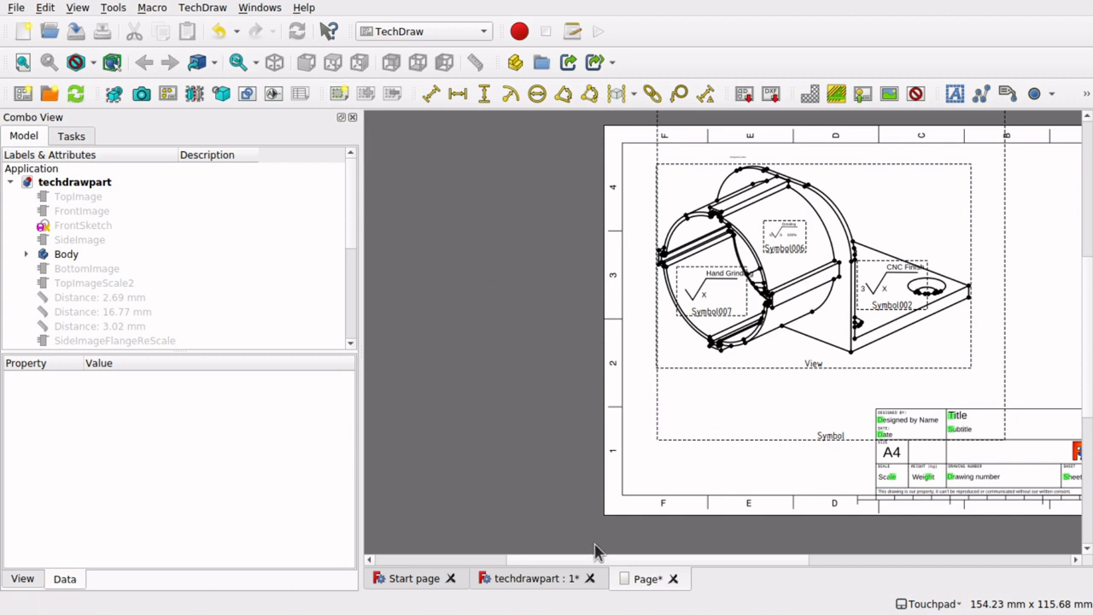
{"action": "scroll", "coordinate": [586, 569], "scroll_direction": "right", "scroll_amount": 5}
{"action": "left_click_drag", "start_coordinate": [637, 561], "coordinate": [630, 560]}
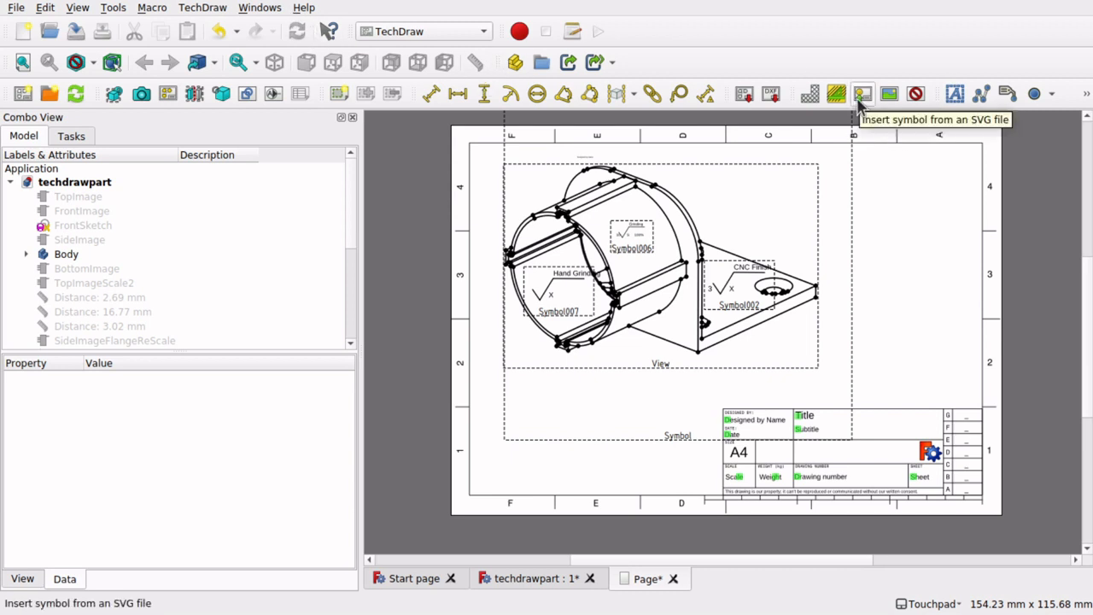
{"action": "left_click", "coordinate": [200, 8]}
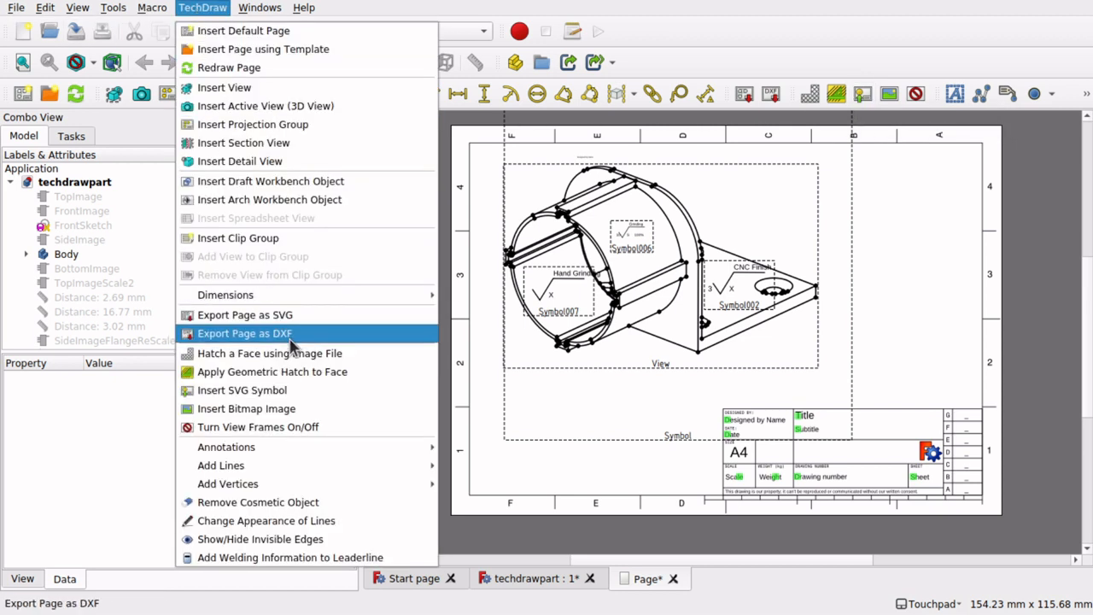
{"action": "left_click", "coordinate": [296, 394]}
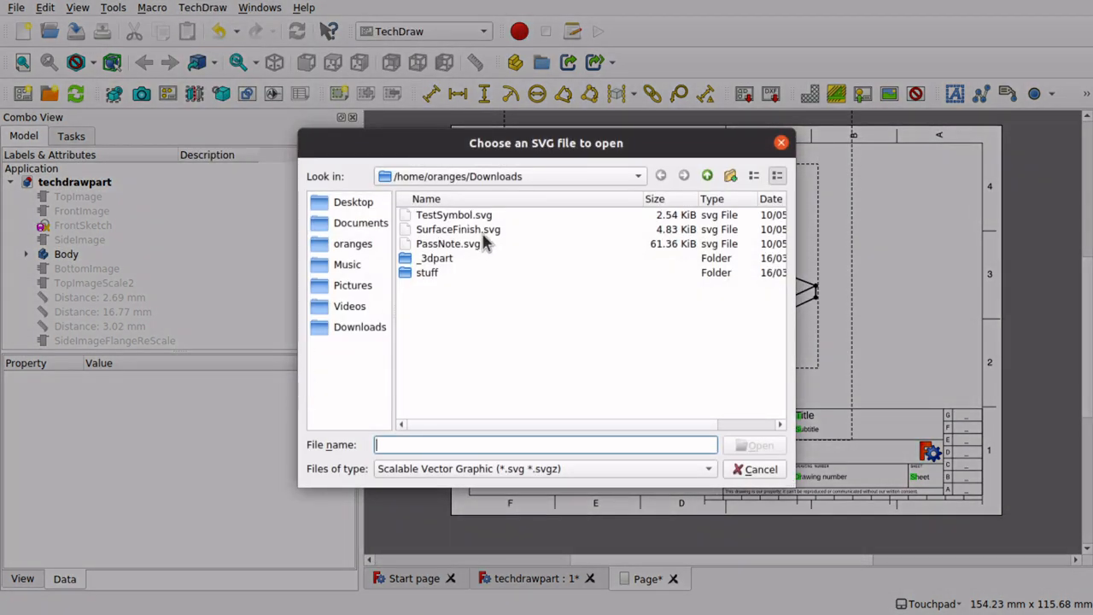
{"action": "double_click", "coordinate": [466, 217]}
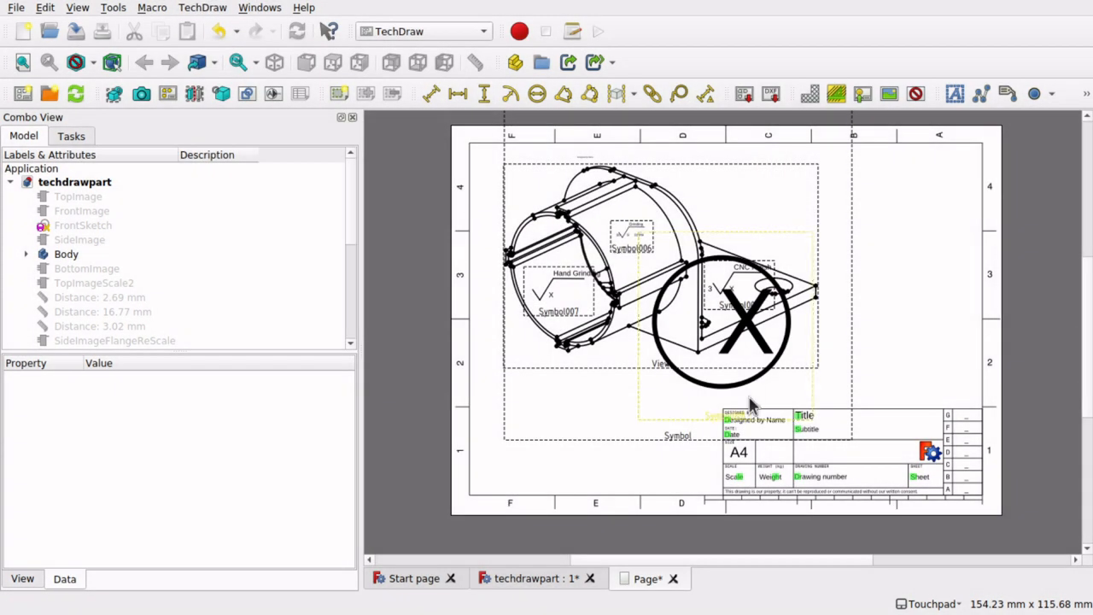
{"action": "left_click_drag", "start_coordinate": [791, 335], "coordinate": [945, 265]}
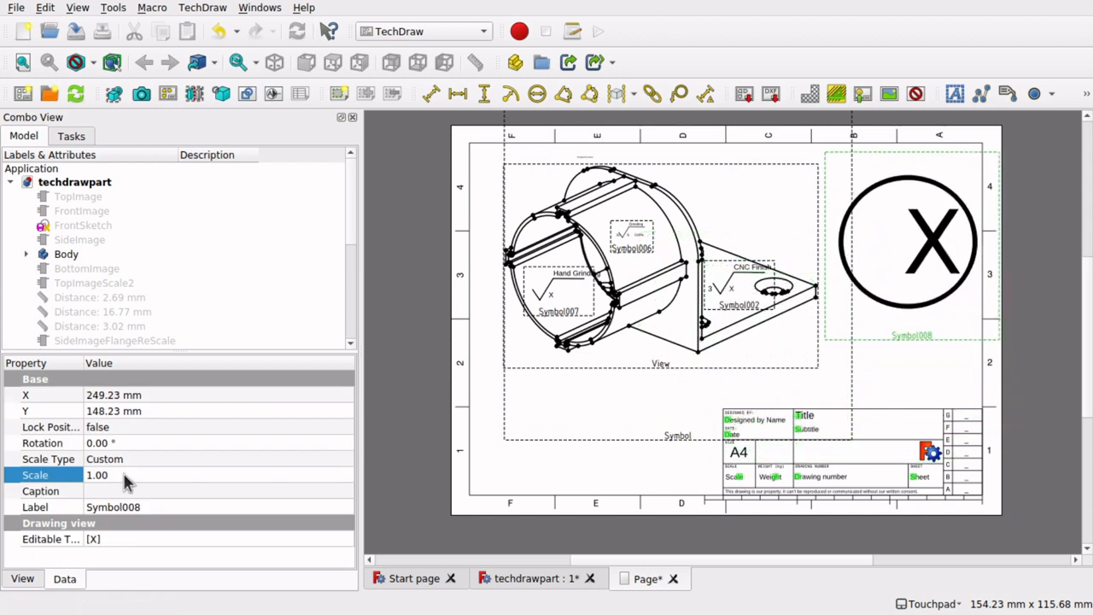
Step: Set the scale of the inserted circled X symbol to 0.5 and refresh the document
{"action": "left_click", "coordinate": [124, 475]}
{"action": "type", "text": "0"}
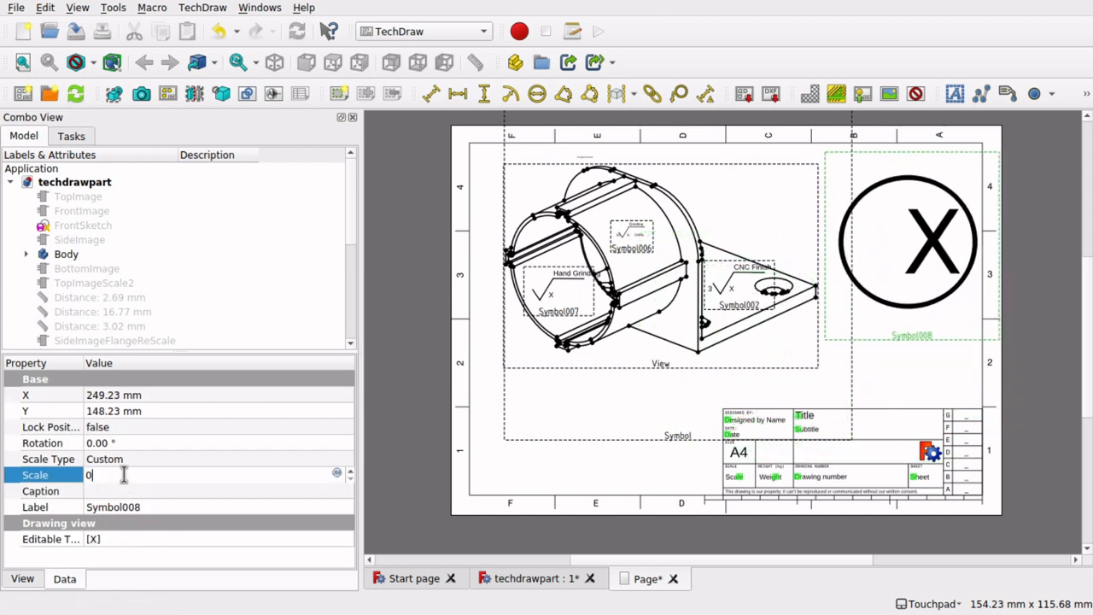
{"action": "type", "text": ".5"}
{"action": "key", "text": "Return"}
{"action": "left_click", "coordinate": [165, 444]}
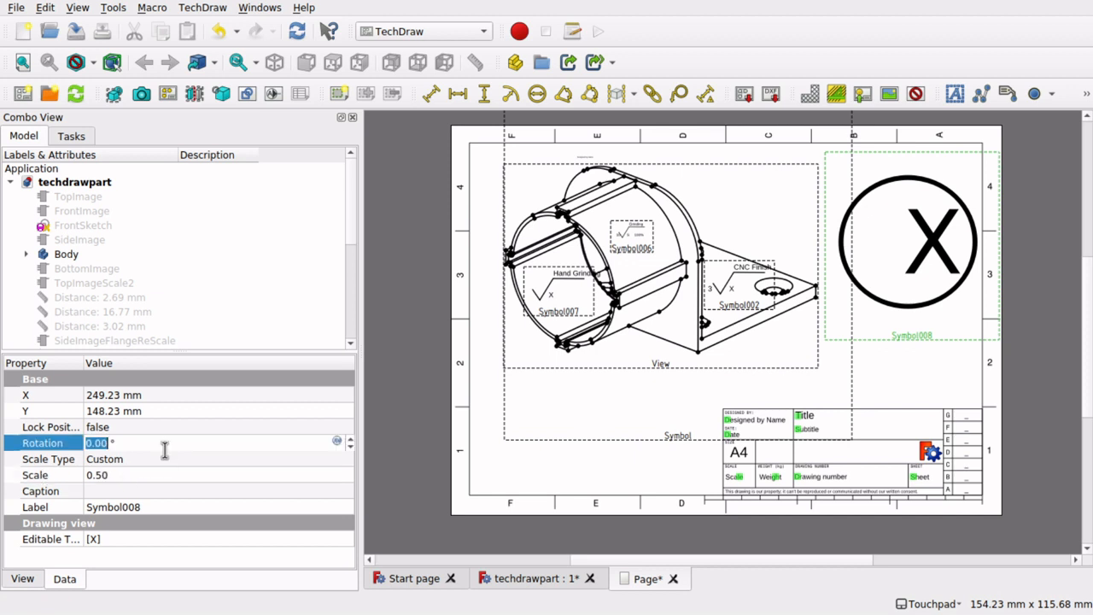
{"action": "left_click", "coordinate": [44, 7]}
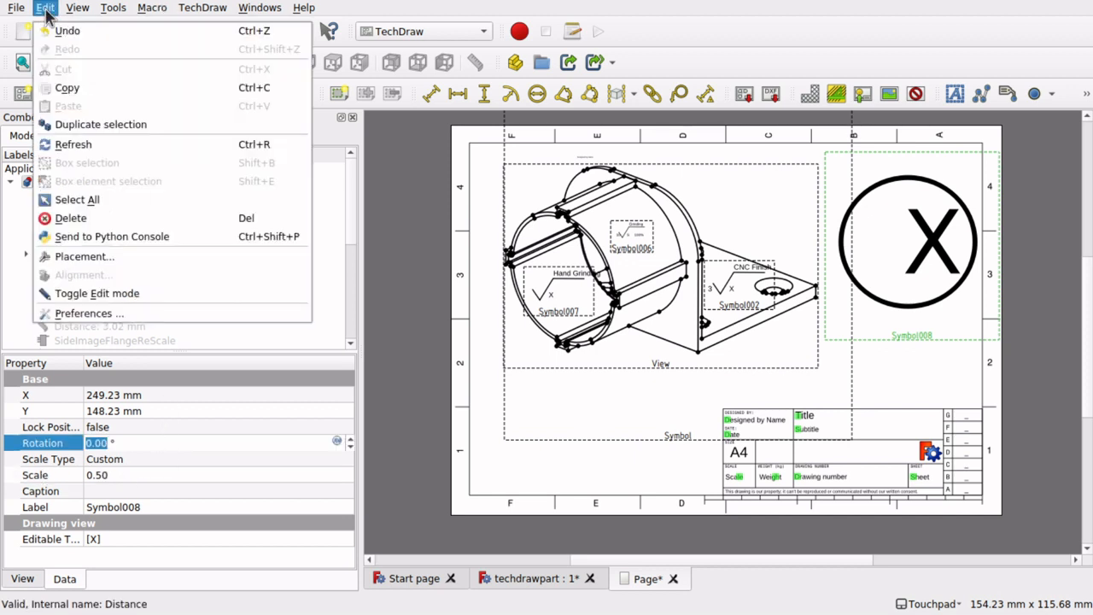
{"action": "left_click", "coordinate": [91, 147]}
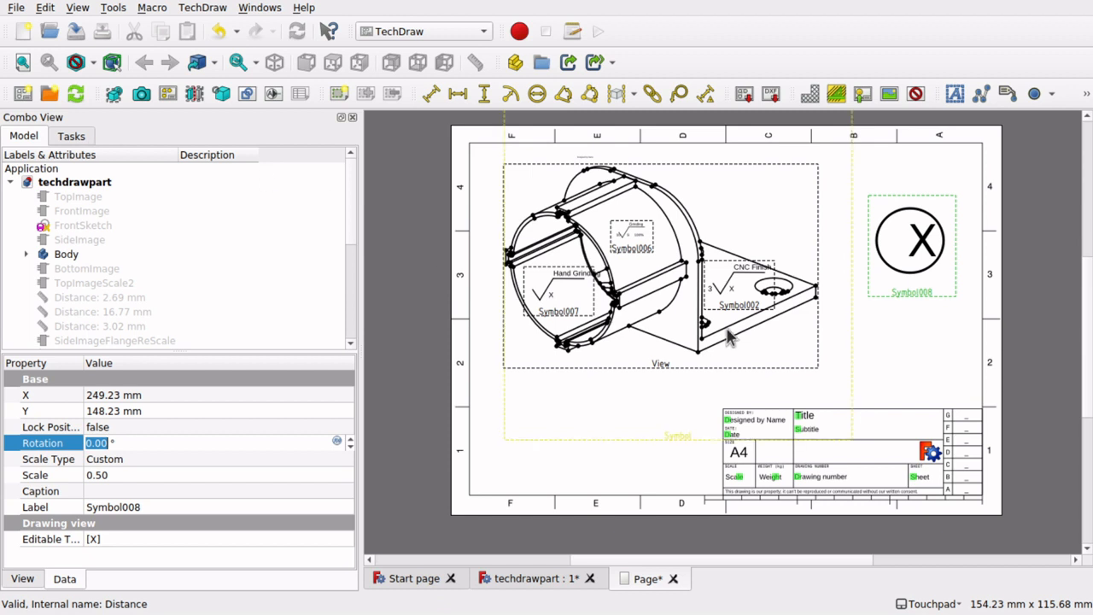
Step: Set the editable text of the circled X symbol to DS
{"action": "left_click", "coordinate": [923, 247]}
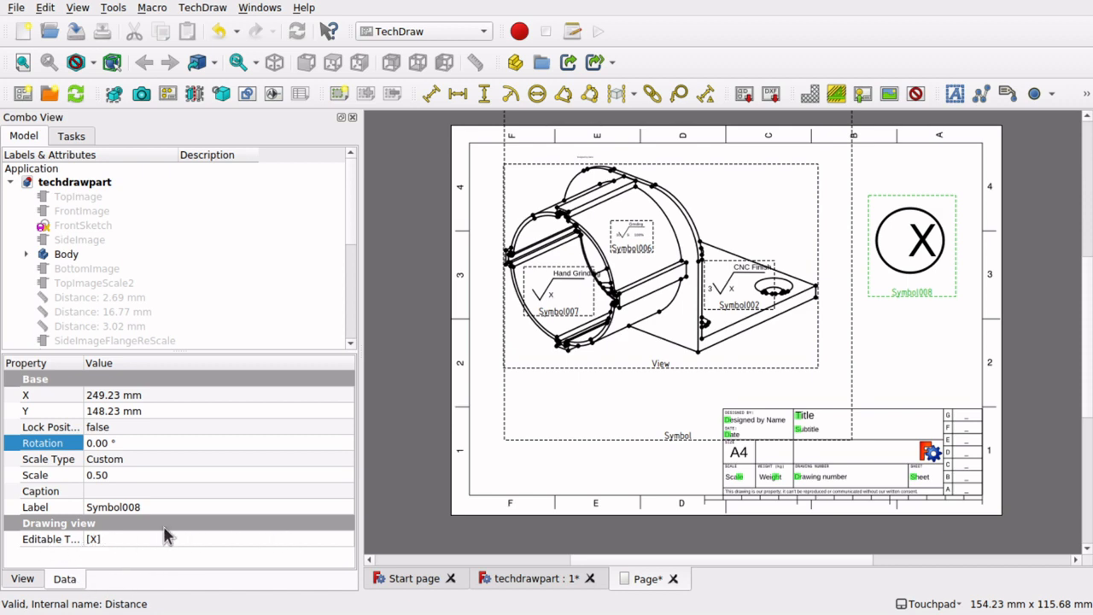
{"action": "left_click", "coordinate": [342, 543]}
{"action": "left_click", "coordinate": [345, 541]}
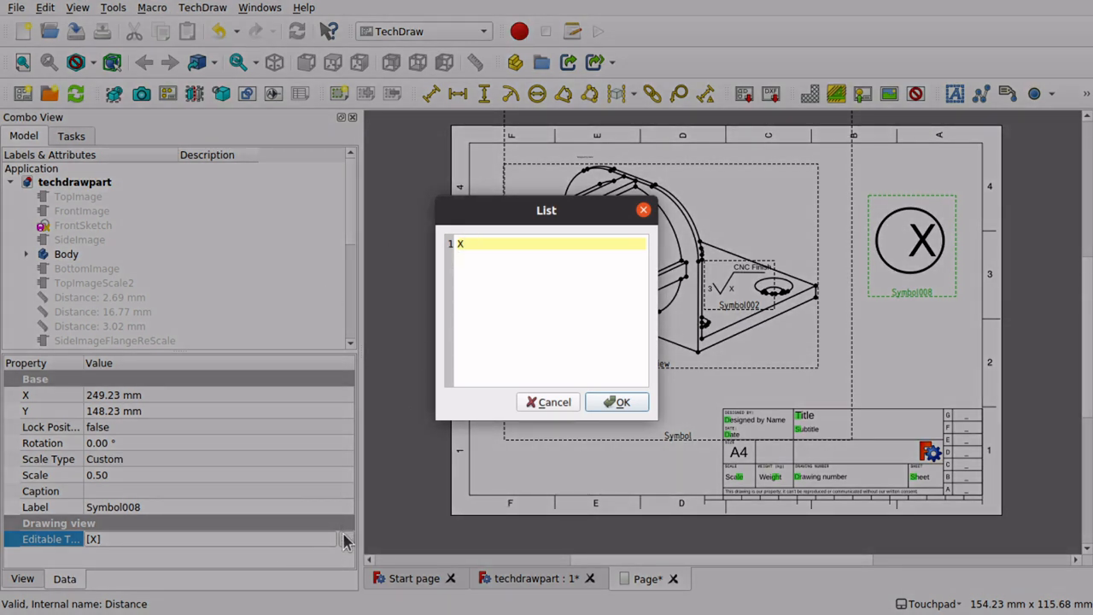
{"action": "left_click_drag", "start_coordinate": [470, 244], "coordinate": [431, 231]}
{"action": "left_click", "coordinate": [623, 403]}
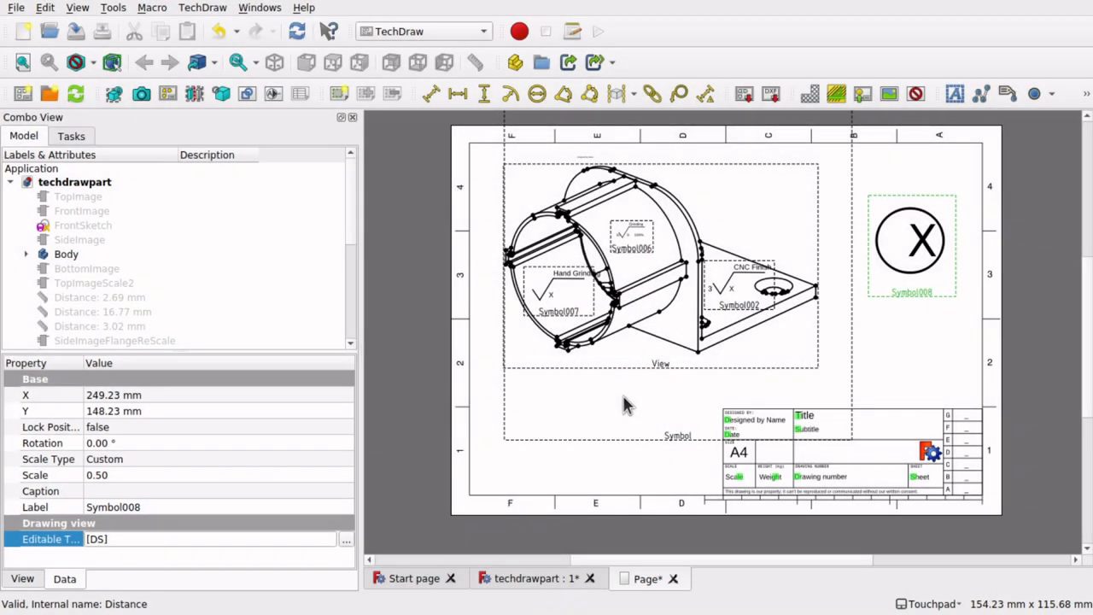
{"action": "left_click", "coordinate": [210, 476]}
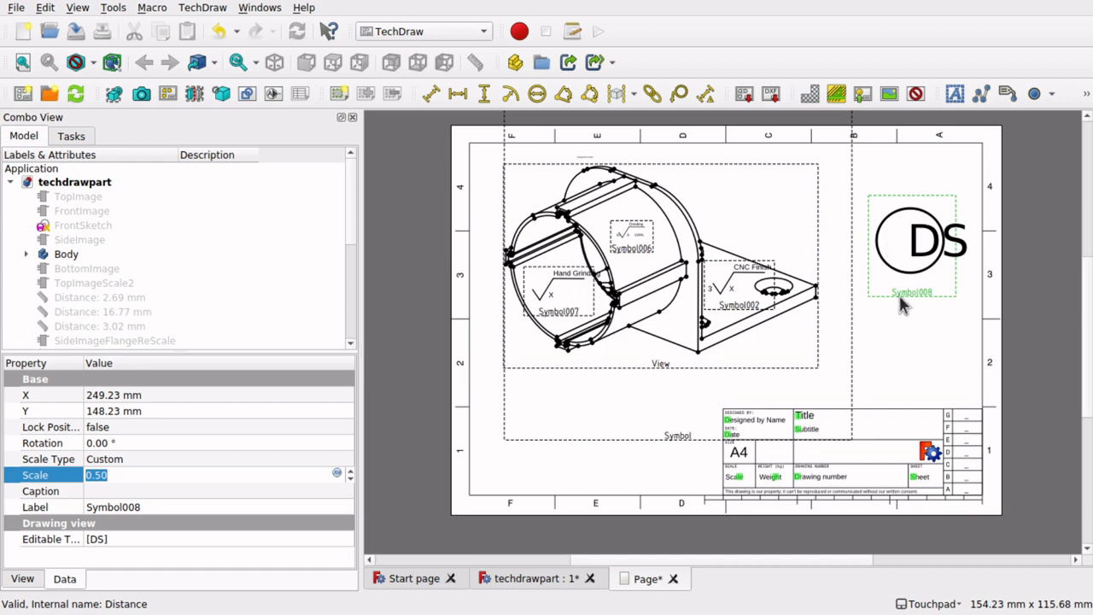
Step: Change the circled symbol's editable text to D and move the symbol down to about Y 140 mm
{"action": "left_click", "coordinate": [242, 536]}
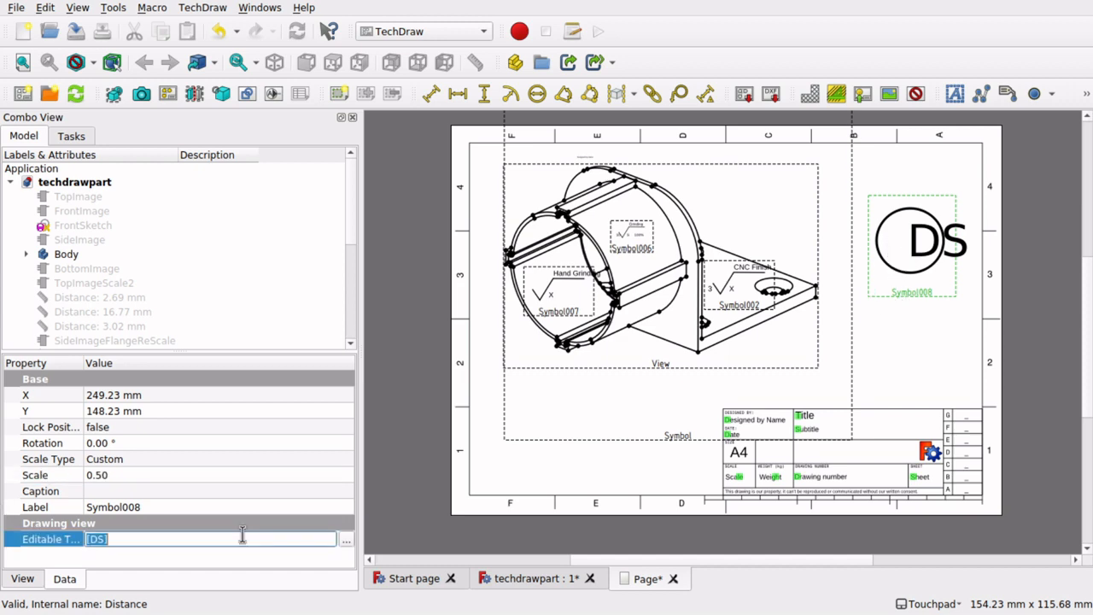
{"action": "left_click", "coordinate": [346, 540]}
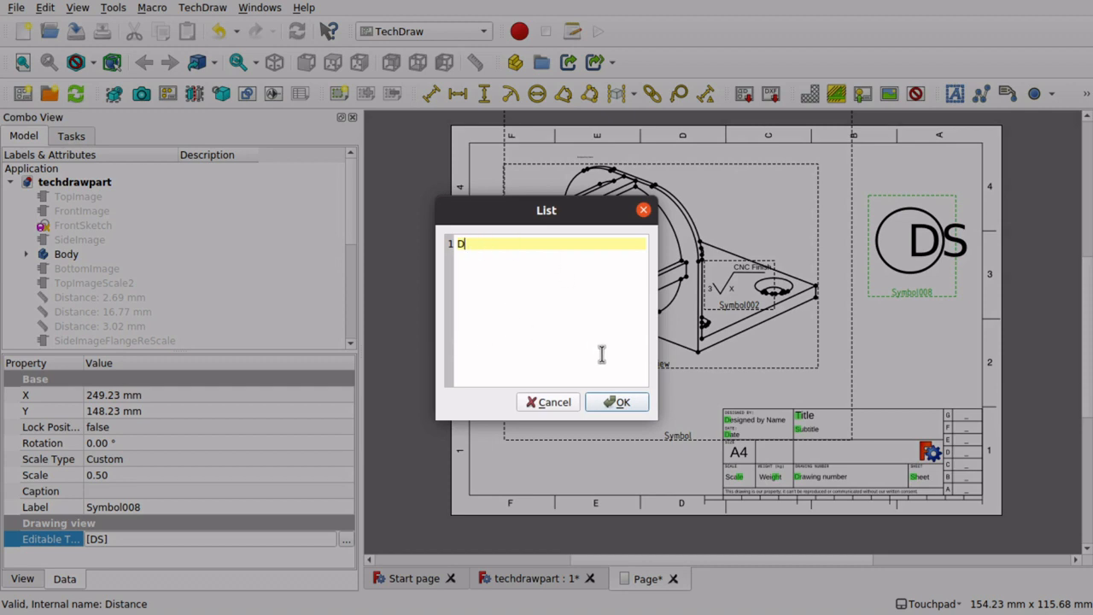
{"action": "left_click", "coordinate": [626, 405]}
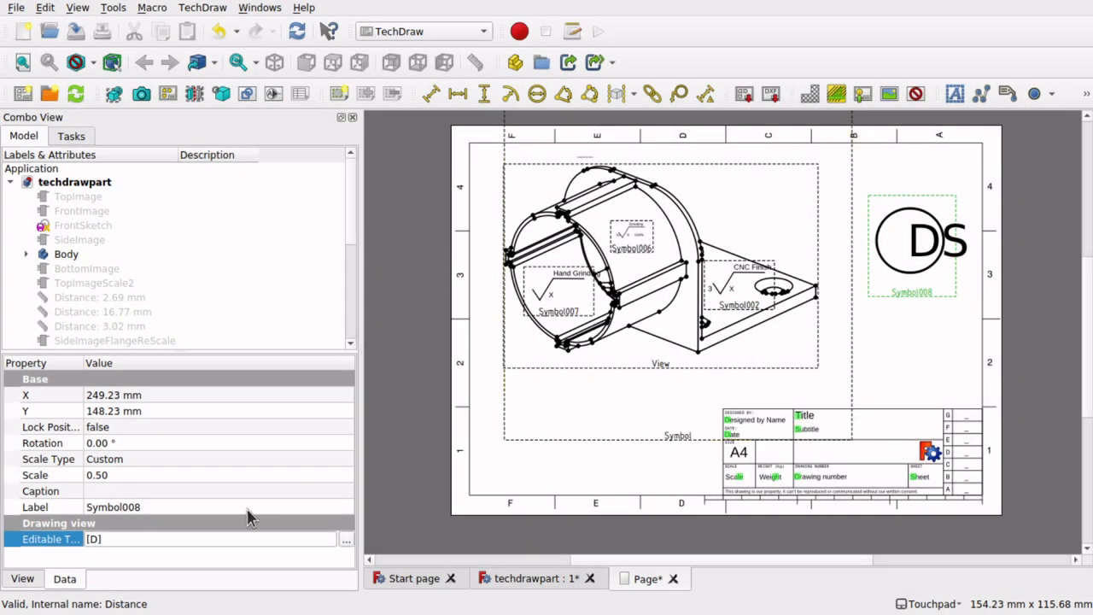
{"action": "left_click", "coordinate": [254, 475]}
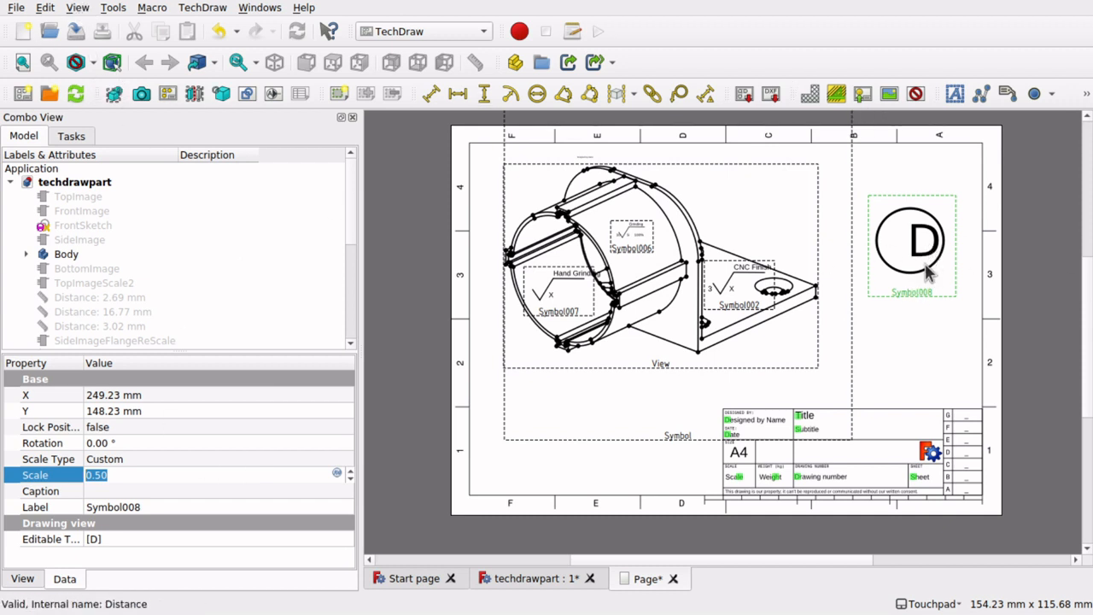
{"action": "left_click_drag", "start_coordinate": [929, 271], "coordinate": [927, 287]}
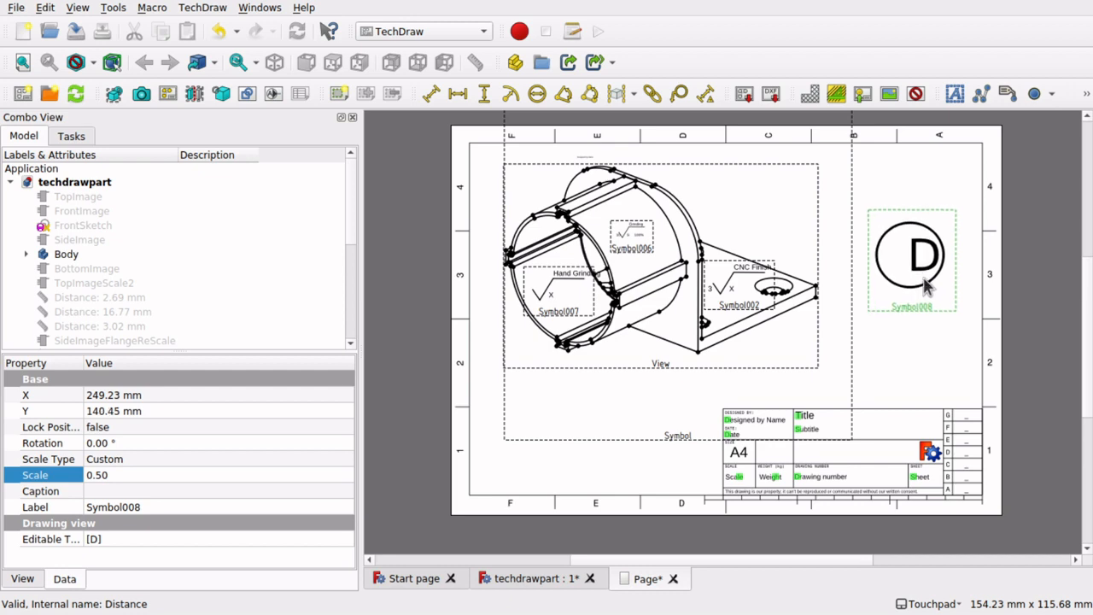
Step: Switch to TestSymbol.svg in Inkscape and examine the attributes of nodes tspan992 and text994, including freecad:editable
{"action": "key", "text": "super"}
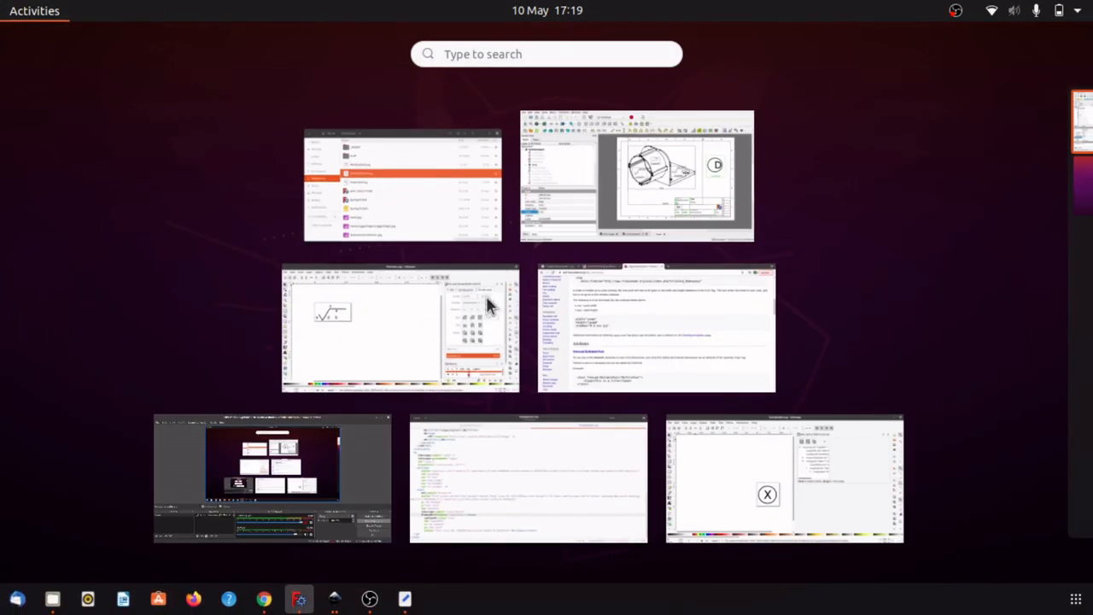
{"action": "left_click", "coordinate": [719, 468]}
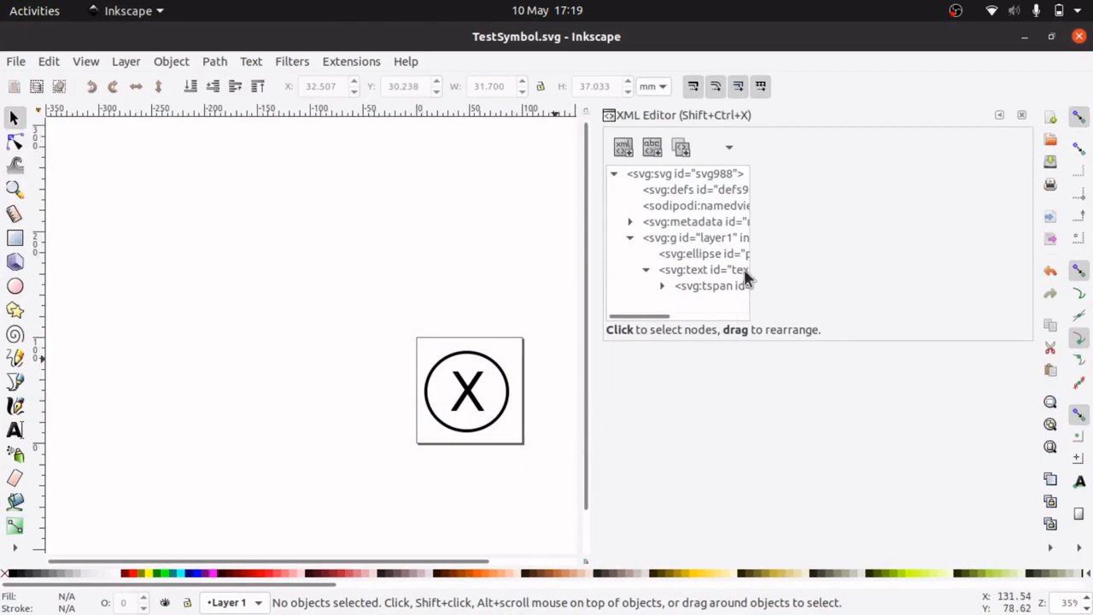
{"action": "left_click_drag", "start_coordinate": [749, 283], "coordinate": [883, 283]}
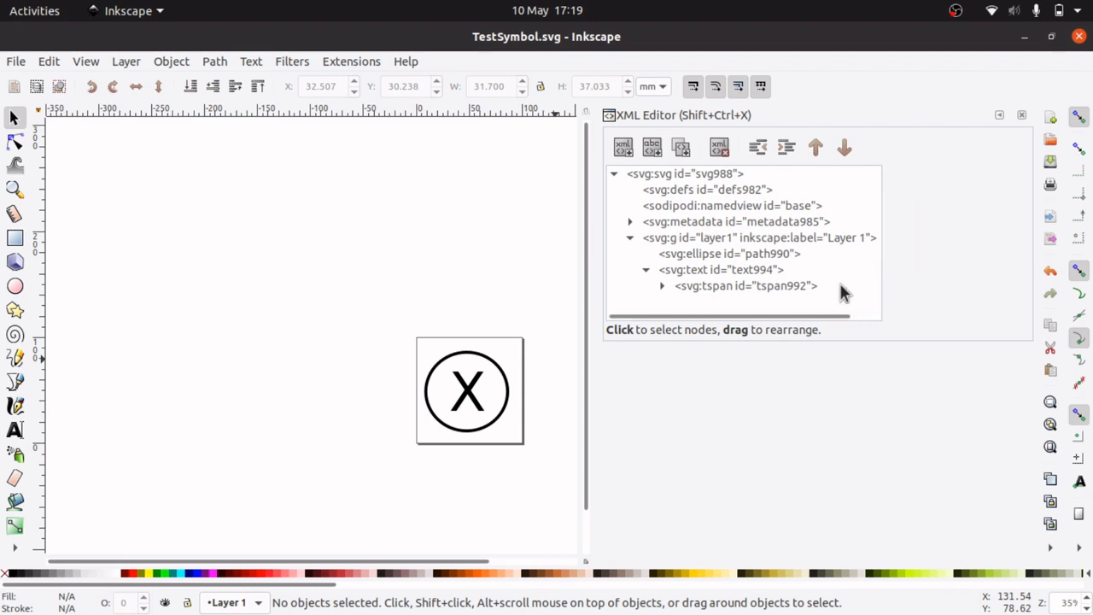
{"action": "left_click", "coordinate": [745, 287]}
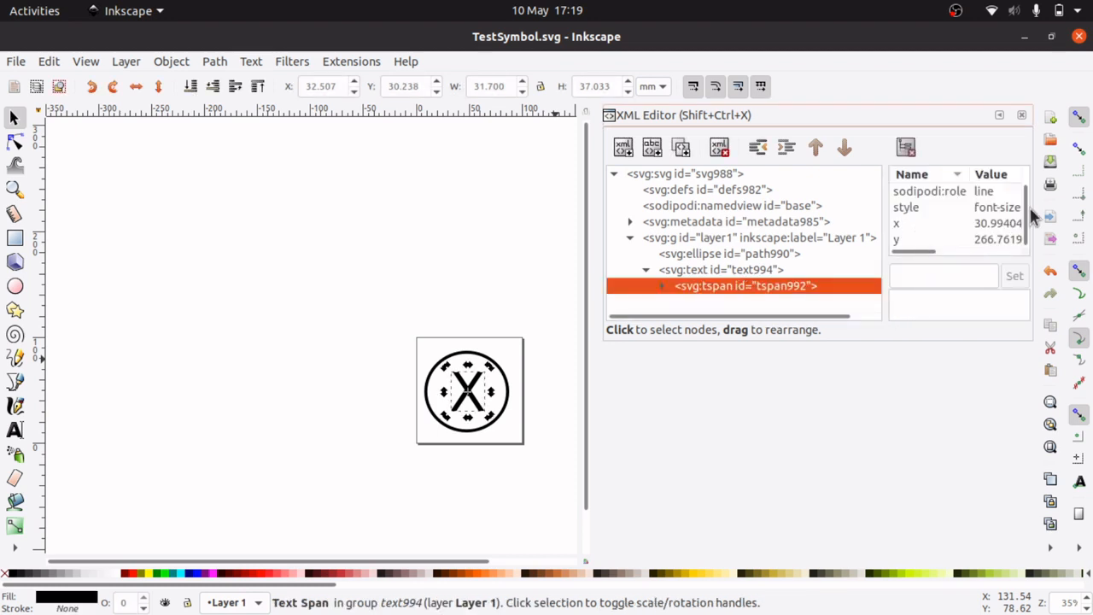
{"action": "left_click", "coordinate": [749, 270]}
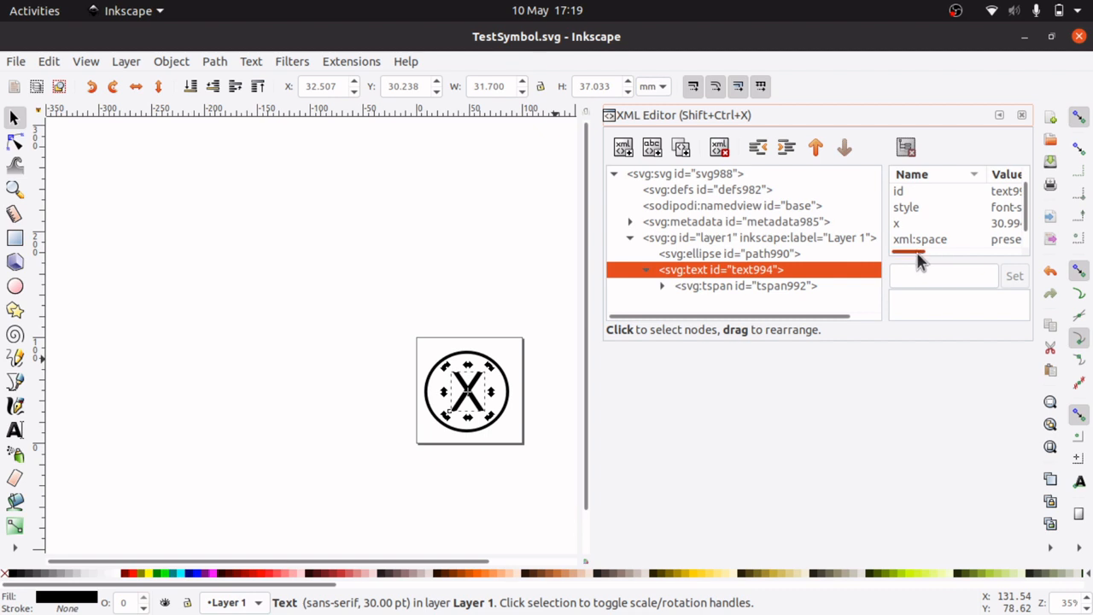
{"action": "mouse_move", "coordinate": [1026, 212]}
{"action": "left_mouse_down"}
{"action": "mouse_move", "coordinate": [1035, 240]}
{"action": "mouse_move", "coordinate": [1031, 214]}
{"action": "left_mouse_up"}
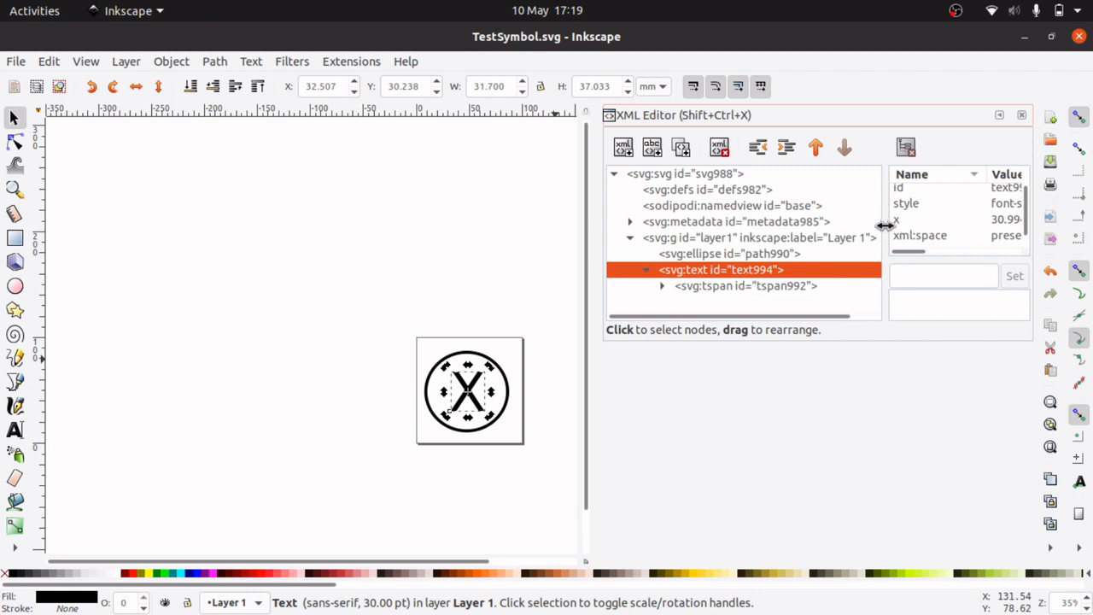
{"action": "left_click_drag", "start_coordinate": [888, 226], "coordinate": [795, 229]}
{"action": "left_click", "coordinate": [760, 289]}
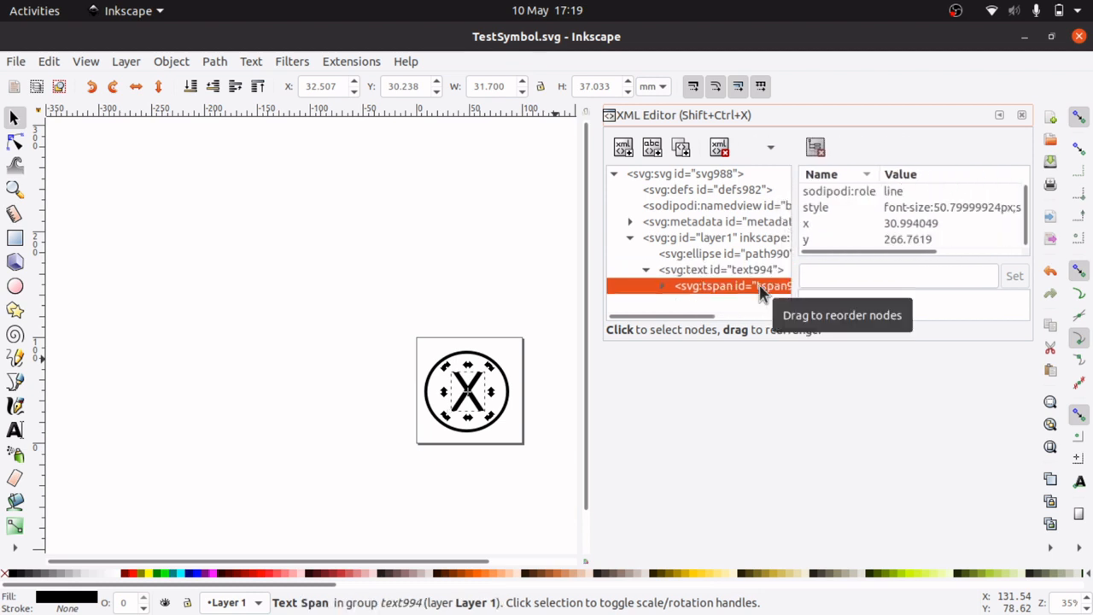
{"action": "left_click", "coordinate": [726, 271]}
{"action": "left_click", "coordinate": [885, 191]}
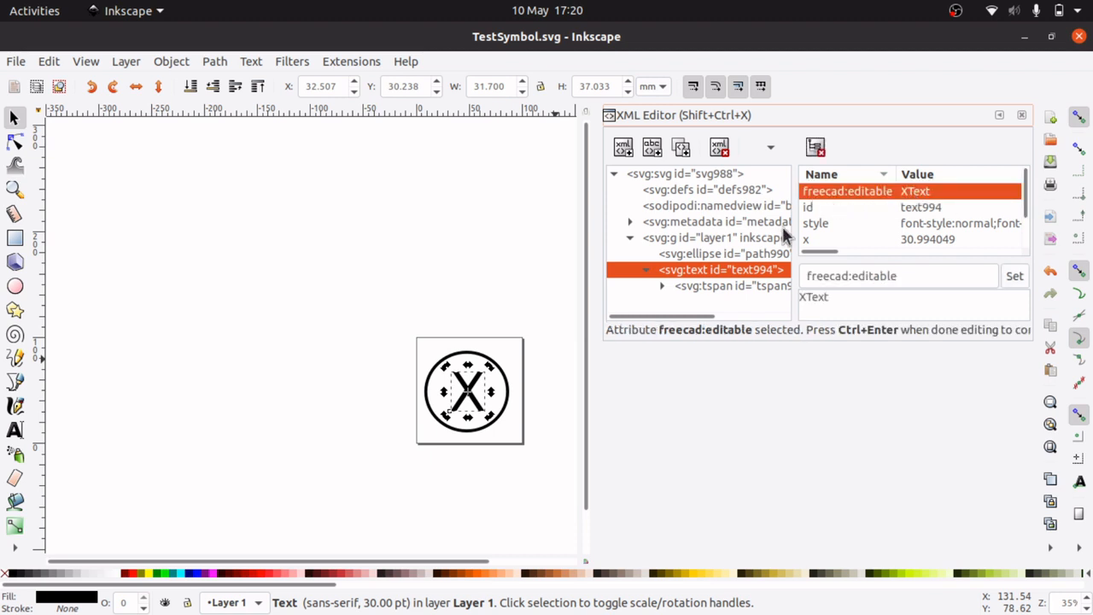
Step: Copy the X text with its attributes and paste the duplicate just below the circle, at about X 36 mm, Y -31 mm
{"action": "left_click", "coordinate": [439, 490]}
{"action": "left_click", "coordinate": [483, 415]}
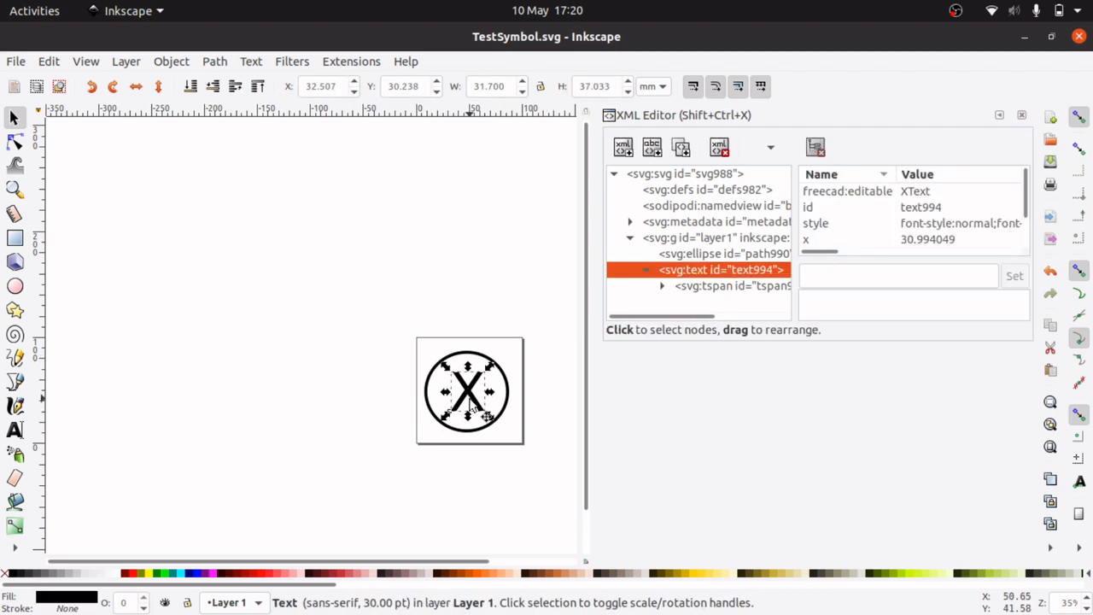
{"action": "key", "text": "ctrl"}
{"action": "key", "text": "ctrl+v"}
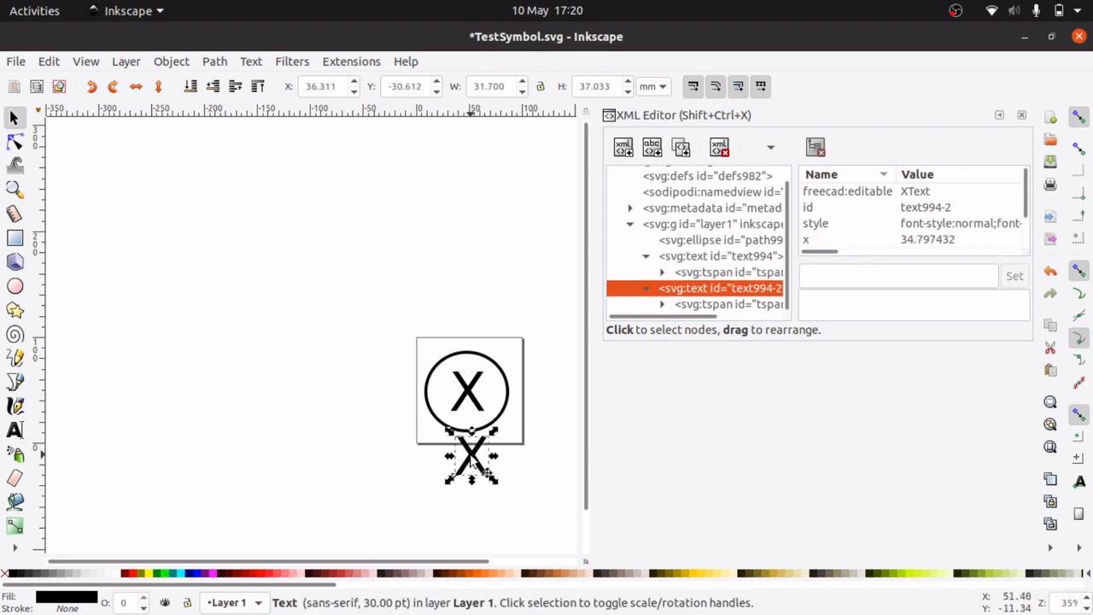
{"action": "left_click", "coordinate": [740, 256]}
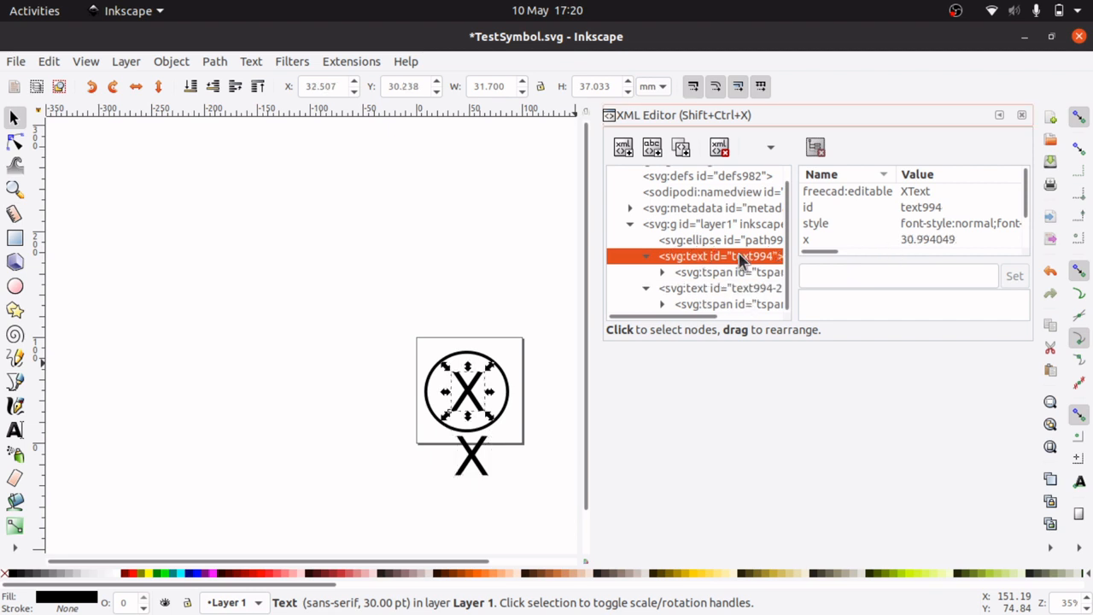
{"action": "left_click", "coordinate": [740, 287]}
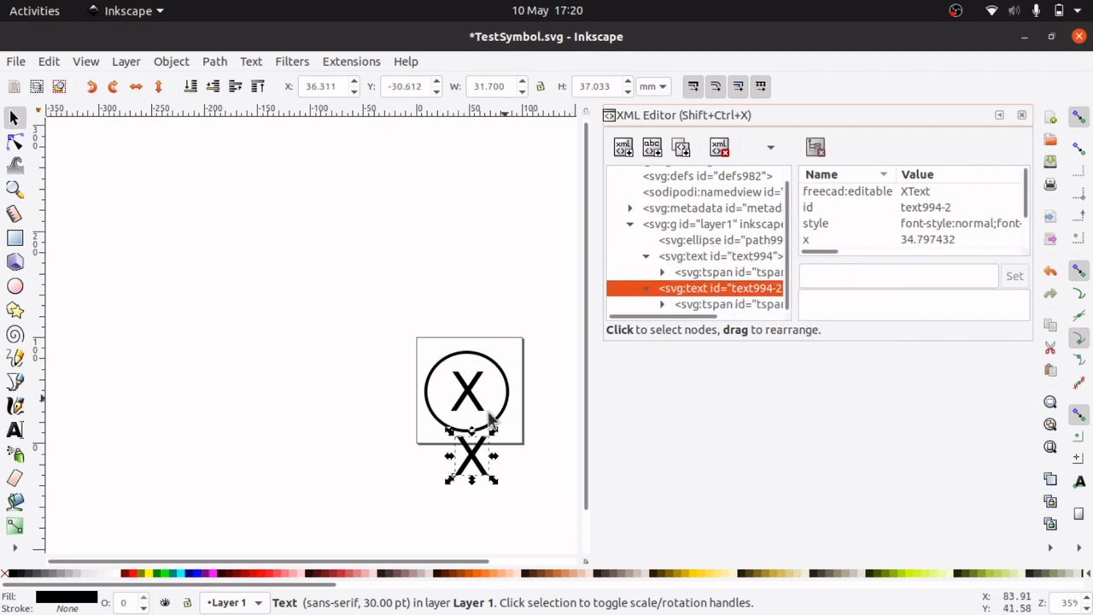
Step: Replace the duplicated X below the circle with the letter d and set its font size to 48
{"action": "double_click", "coordinate": [465, 457]}
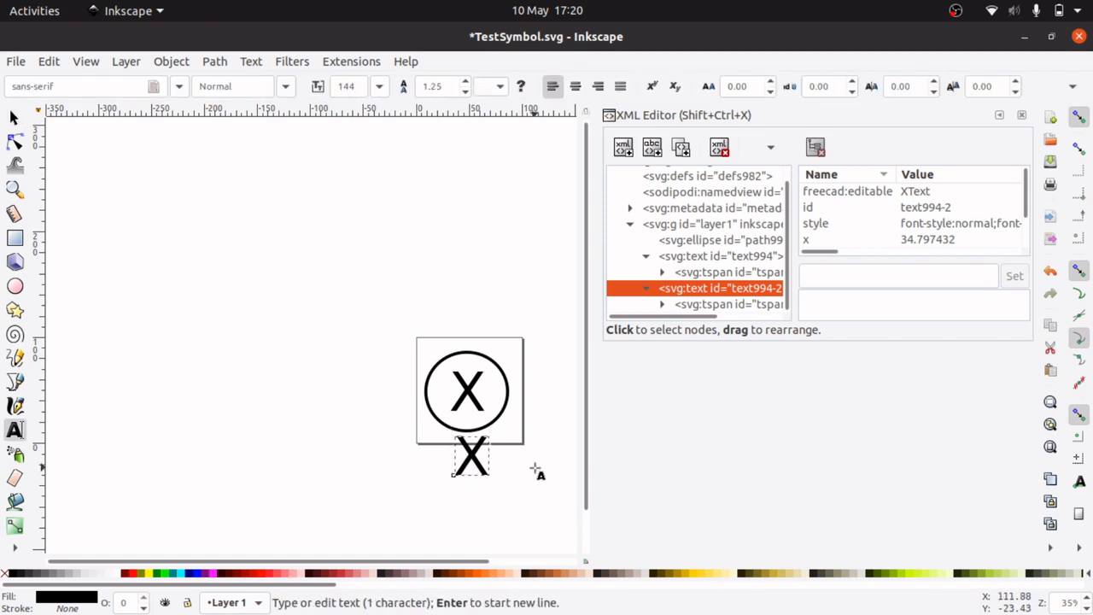
{"action": "key", "text": "Delete"}
{"action": "type", "text": "d"}
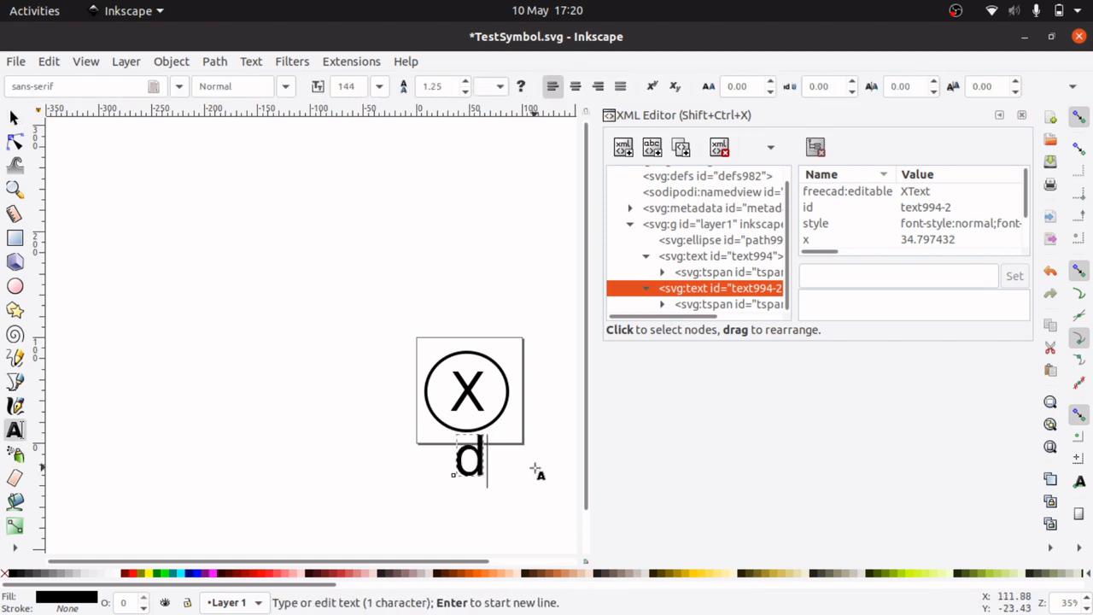
{"action": "mouse_move", "coordinate": [505, 466]}
{"action": "left_mouse_down"}
{"action": "mouse_move", "coordinate": [437, 462]}
{"action": "mouse_move", "coordinate": [491, 469]}
{"action": "left_mouse_up"}
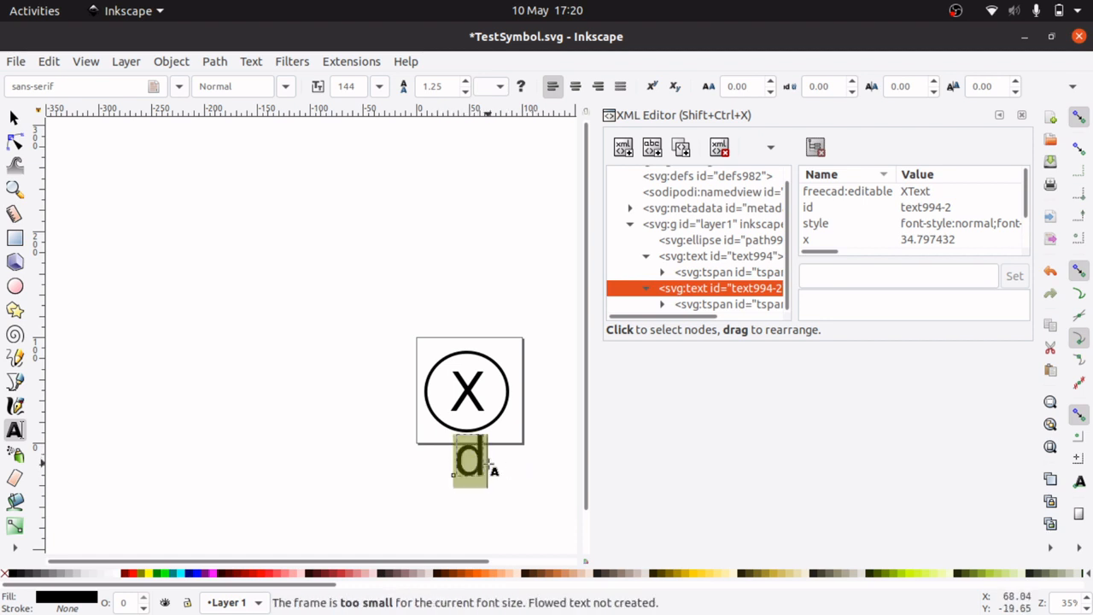
{"action": "left_click", "coordinate": [381, 87]}
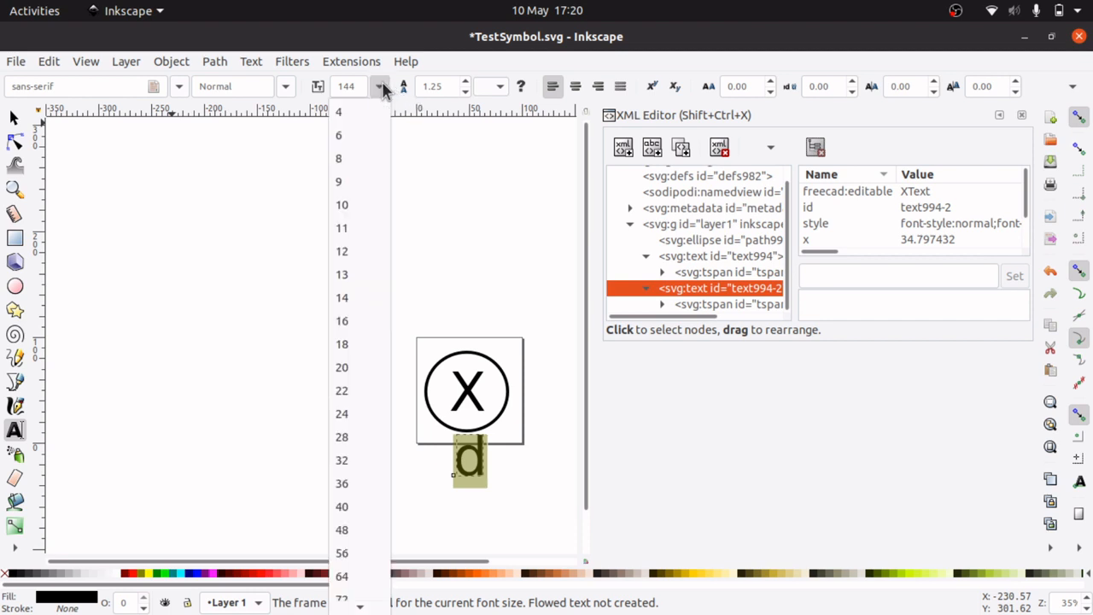
{"action": "left_click", "coordinate": [357, 529]}
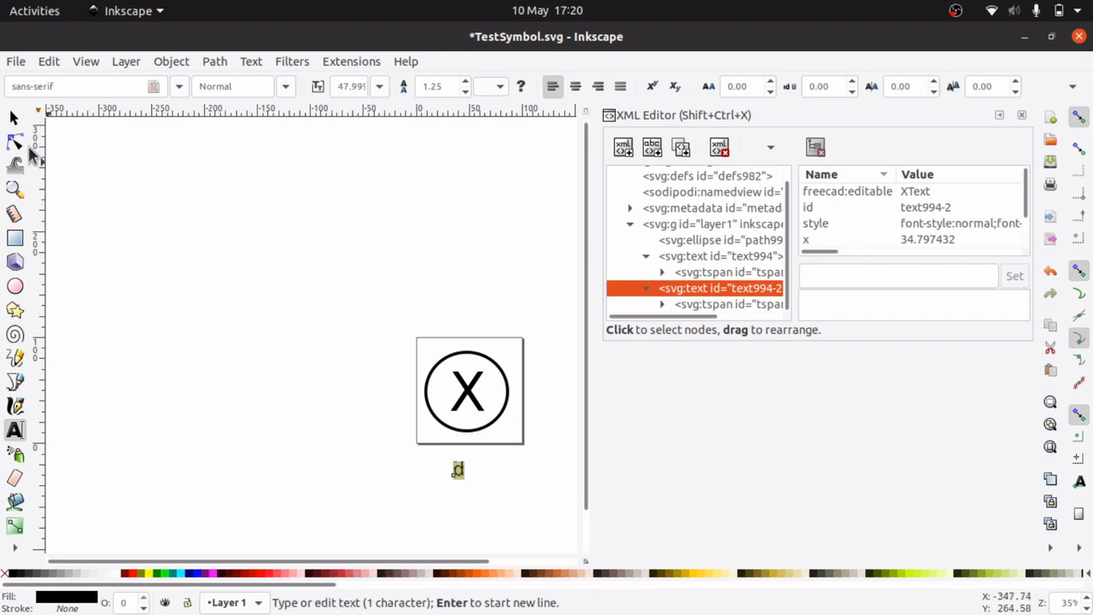
{"action": "left_click", "coordinate": [18, 117]}
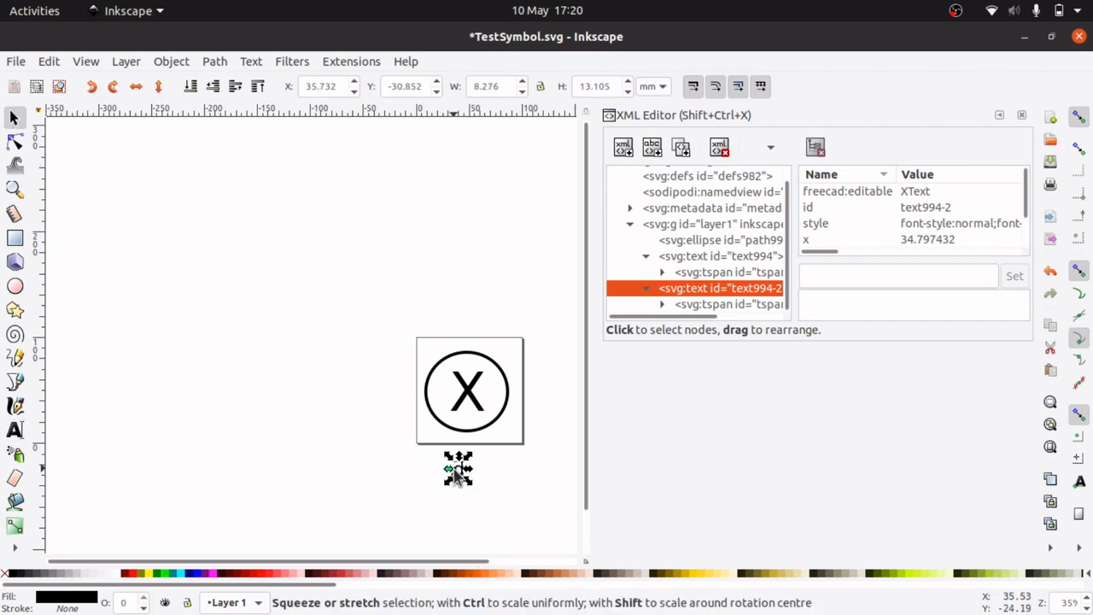
Step: Move the small d to the page's upper-left corner, about X 6 mm, Y 83 mm, and save TestSymbol.svg
{"action": "left_click_drag", "start_coordinate": [464, 472], "coordinate": [428, 351]}
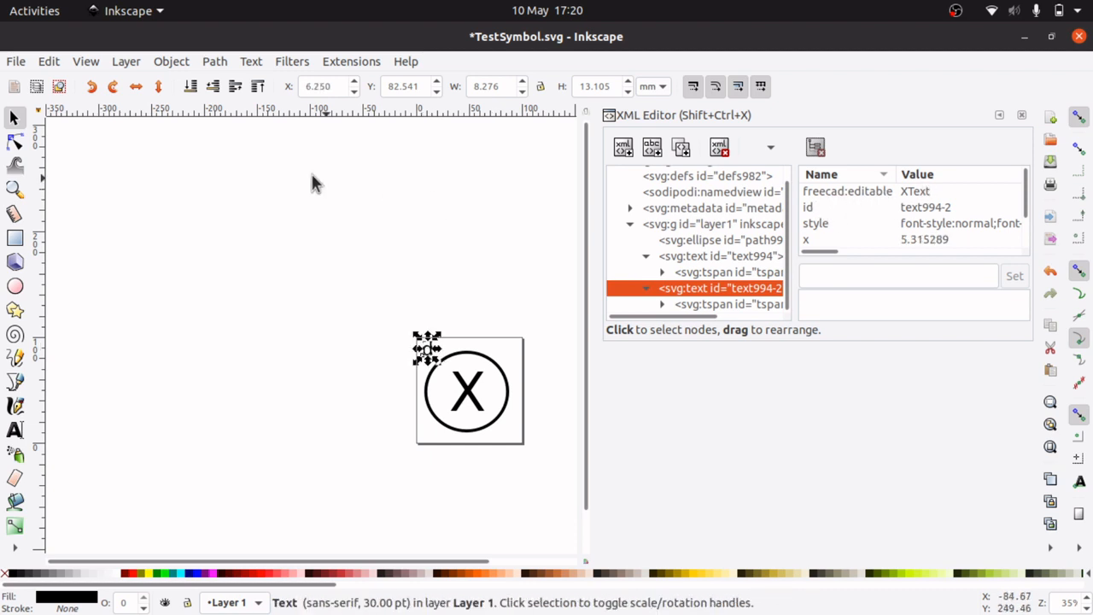
{"action": "left_click", "coordinate": [19, 63]}
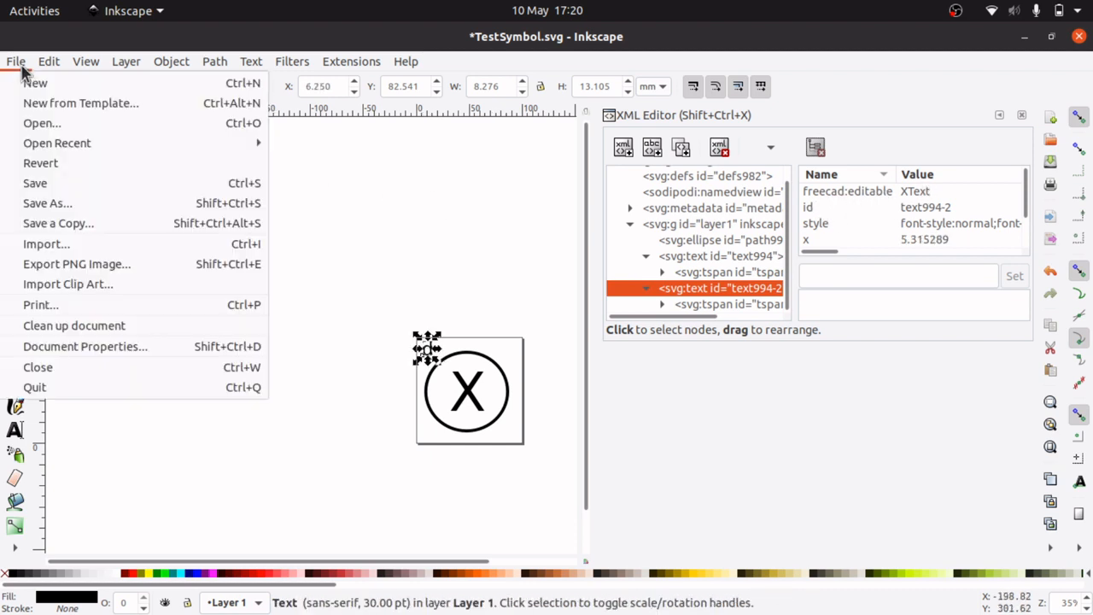
{"action": "left_click", "coordinate": [42, 184]}
Step: Switch to FreeCAD and delete the circled D symbol from the TechDraw page
{"action": "key", "text": "super"}
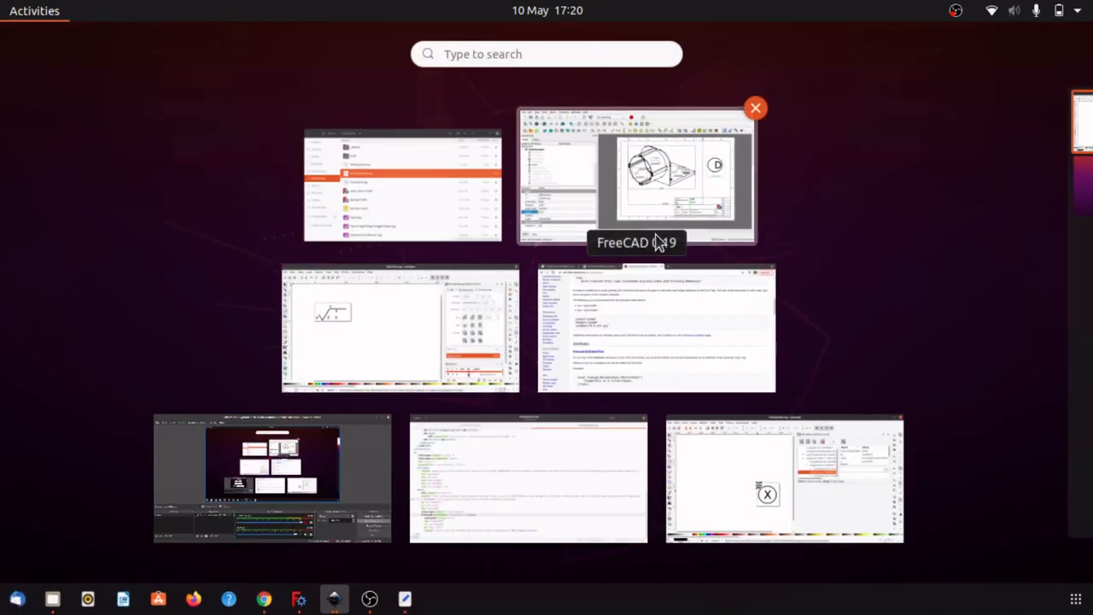
{"action": "left_click", "coordinate": [706, 190]}
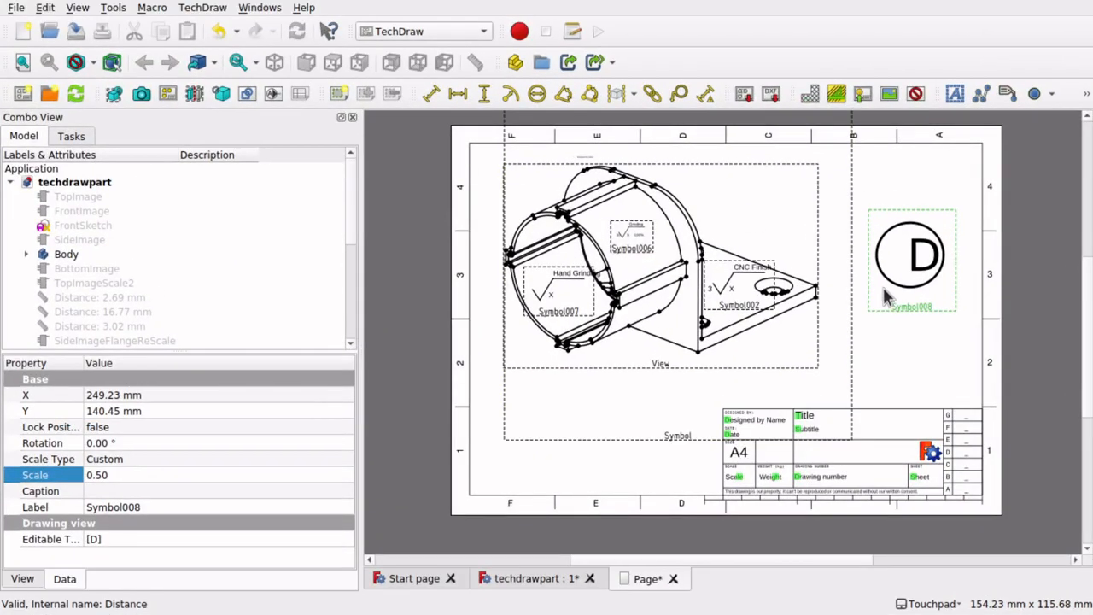
{"action": "left_click_drag", "start_coordinate": [923, 316], "coordinate": [897, 298]}
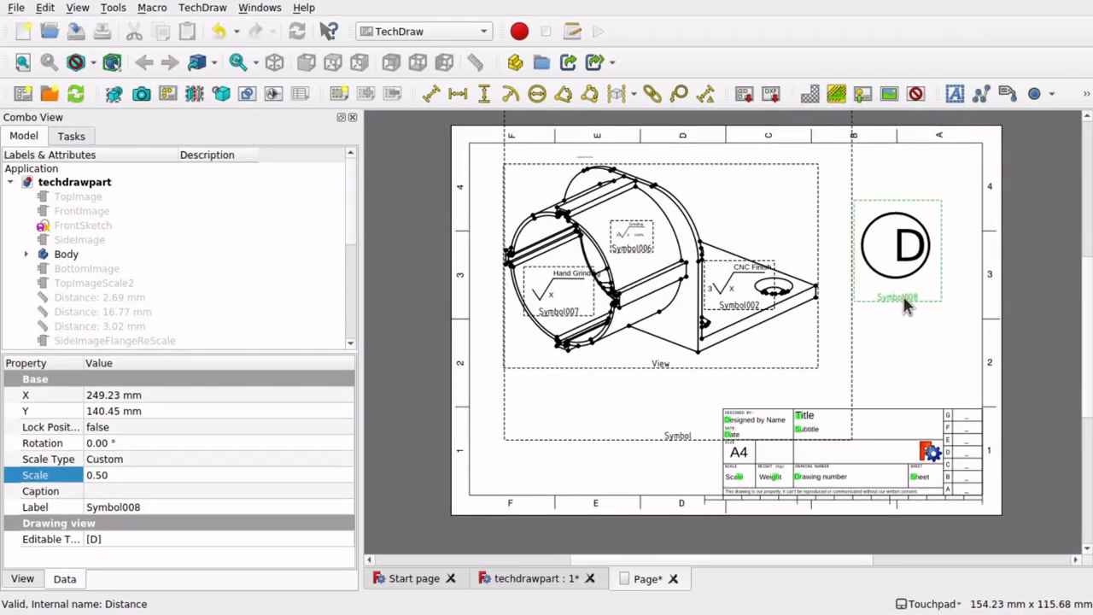
{"action": "key", "text": "Delete"}
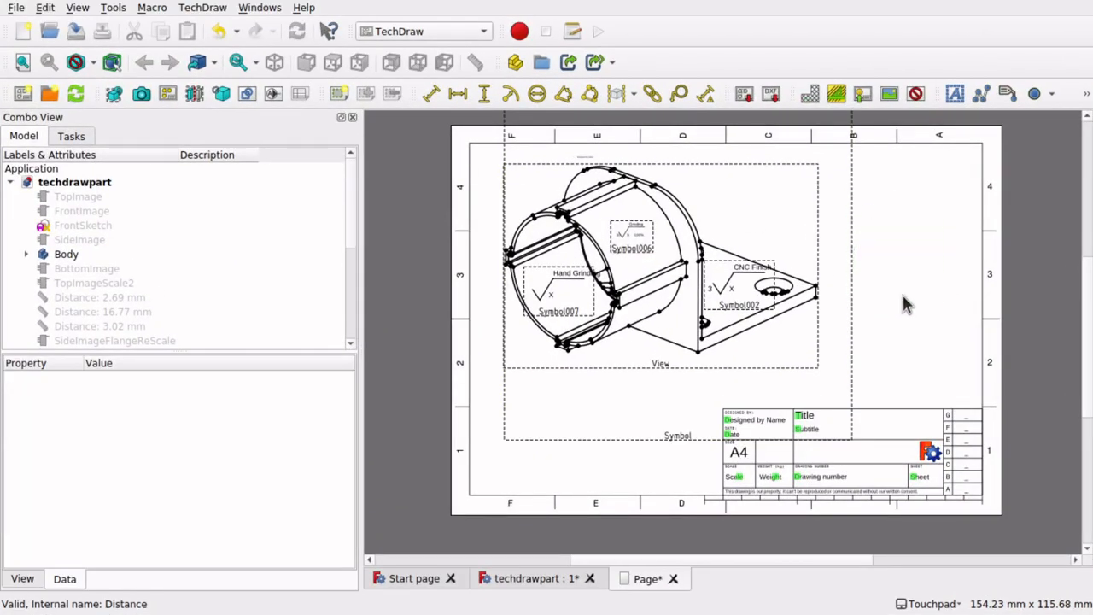
Step: Insert TestSymbol.svg as a symbol on the TechDraw page and move it beside the part view, at about X 249 mm, Y 123 mm
{"action": "left_click", "coordinate": [862, 95]}
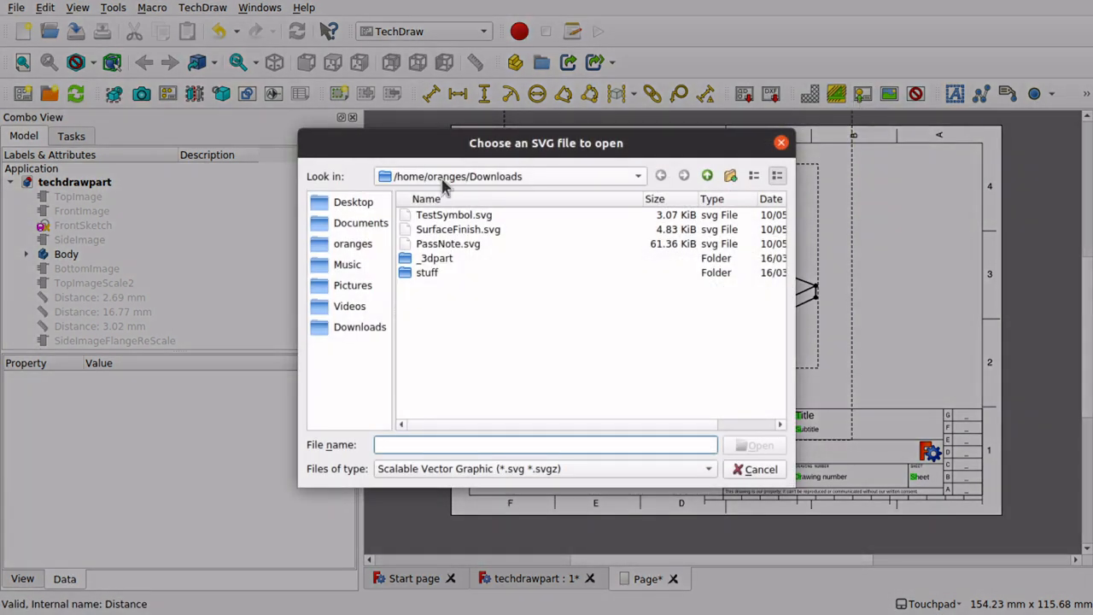
{"action": "left_click", "coordinate": [448, 215]}
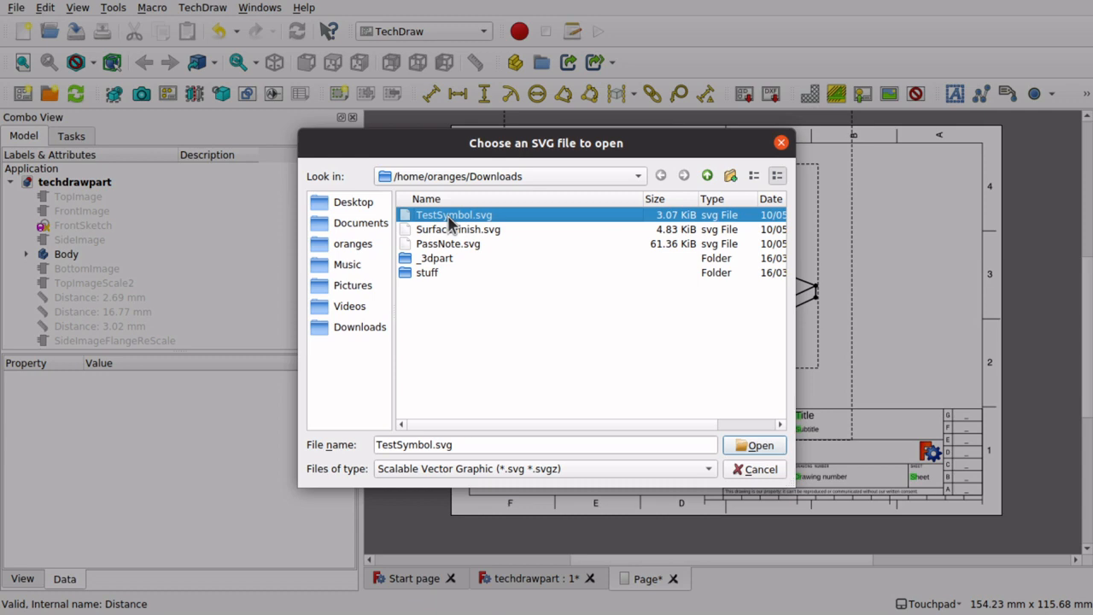
{"action": "left_click", "coordinate": [747, 446]}
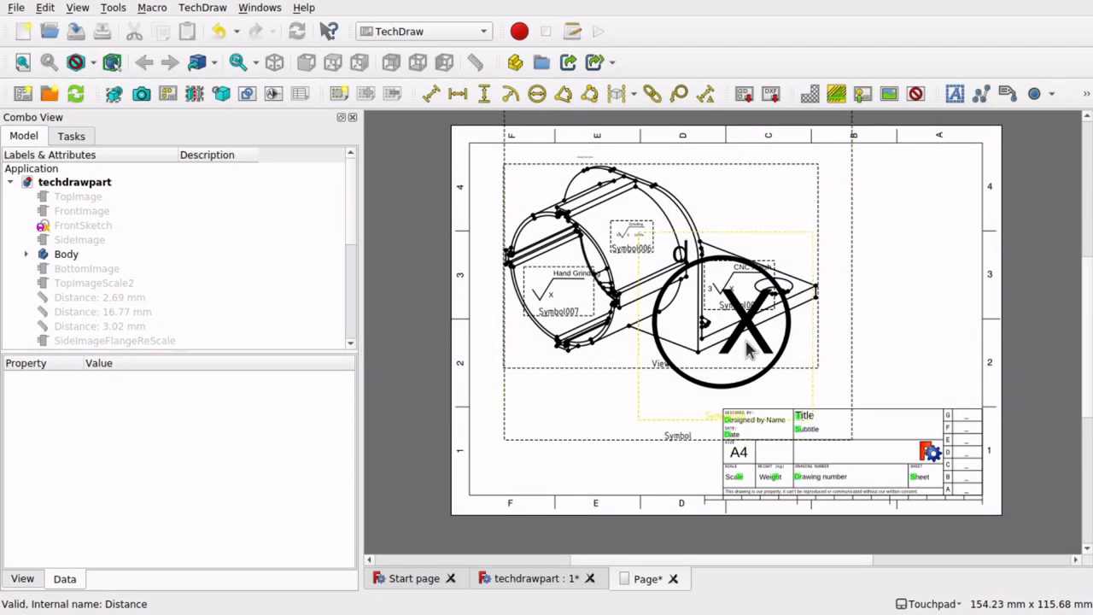
{"action": "mouse_move", "coordinate": [747, 349]}
{"action": "left_mouse_down"}
{"action": "mouse_move", "coordinate": [903, 361]}
{"action": "mouse_move", "coordinate": [956, 342]}
{"action": "mouse_move", "coordinate": [933, 316]}
{"action": "left_mouse_up"}
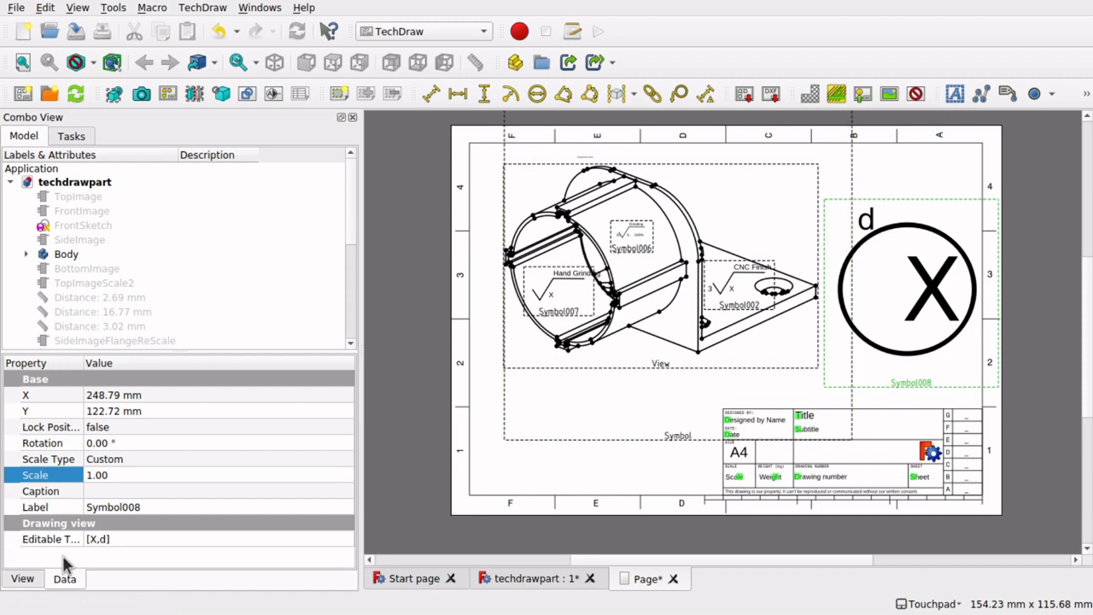
Step: Change the inserted symbol's second editable text to Finishing, keeping X as the first text
{"action": "left_click", "coordinate": [342, 541]}
{"action": "left_click", "coordinate": [346, 540]}
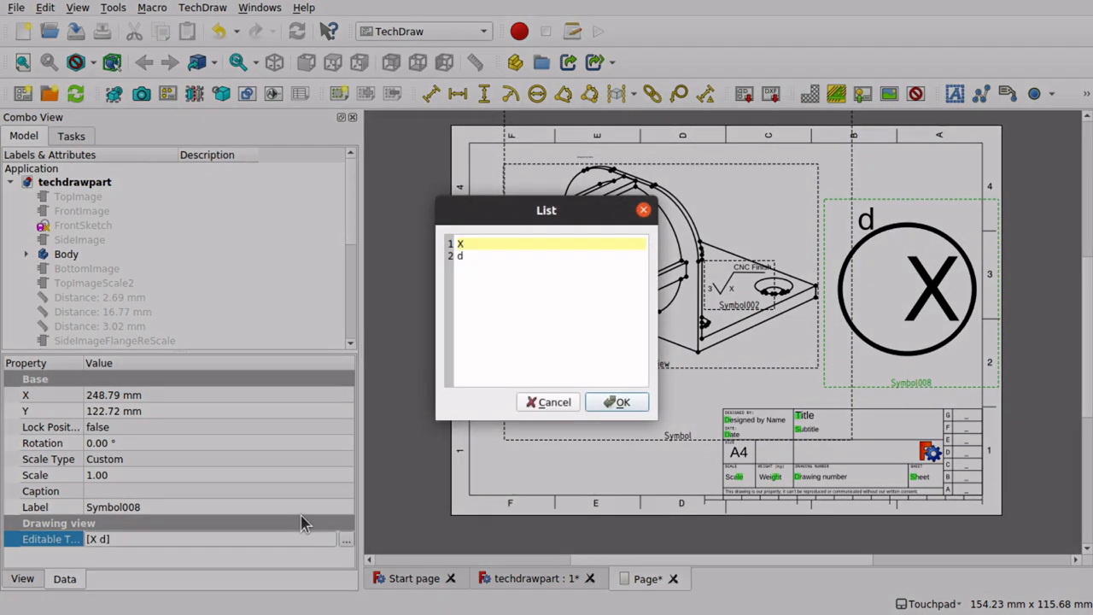
{"action": "left_click", "coordinate": [481, 256]}
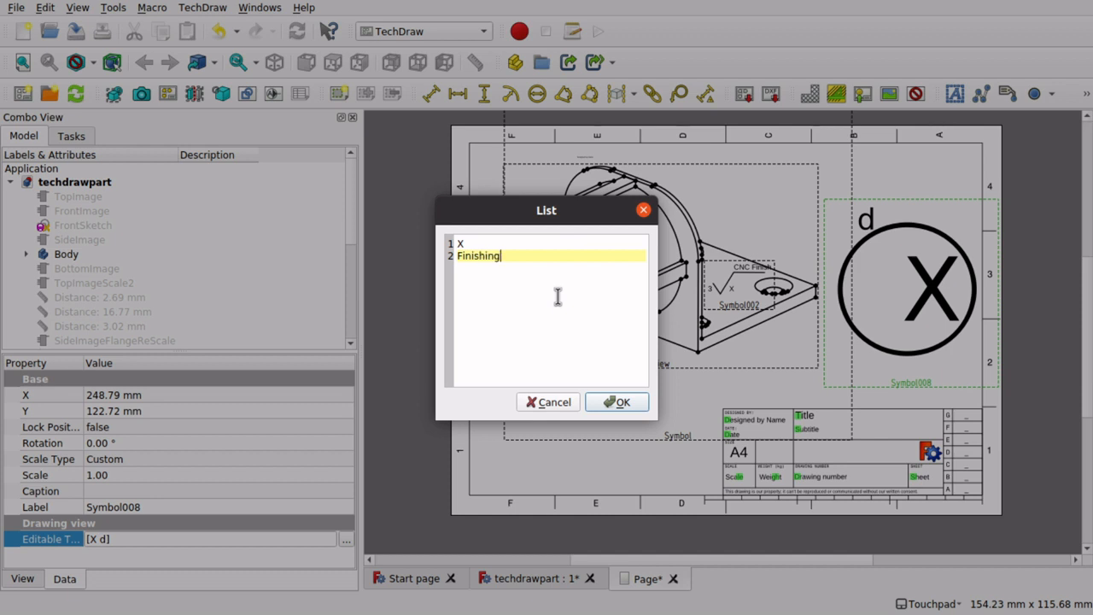
{"action": "type", "text": "ishing"}
{"action": "left_click", "coordinate": [474, 244]}
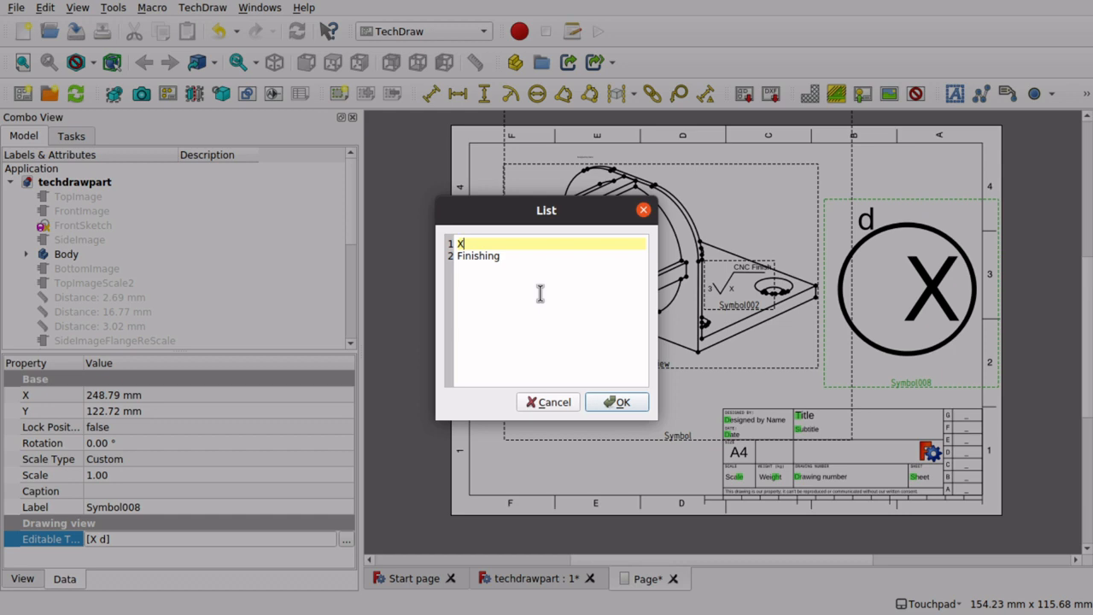
{"action": "left_click", "coordinate": [623, 406]}
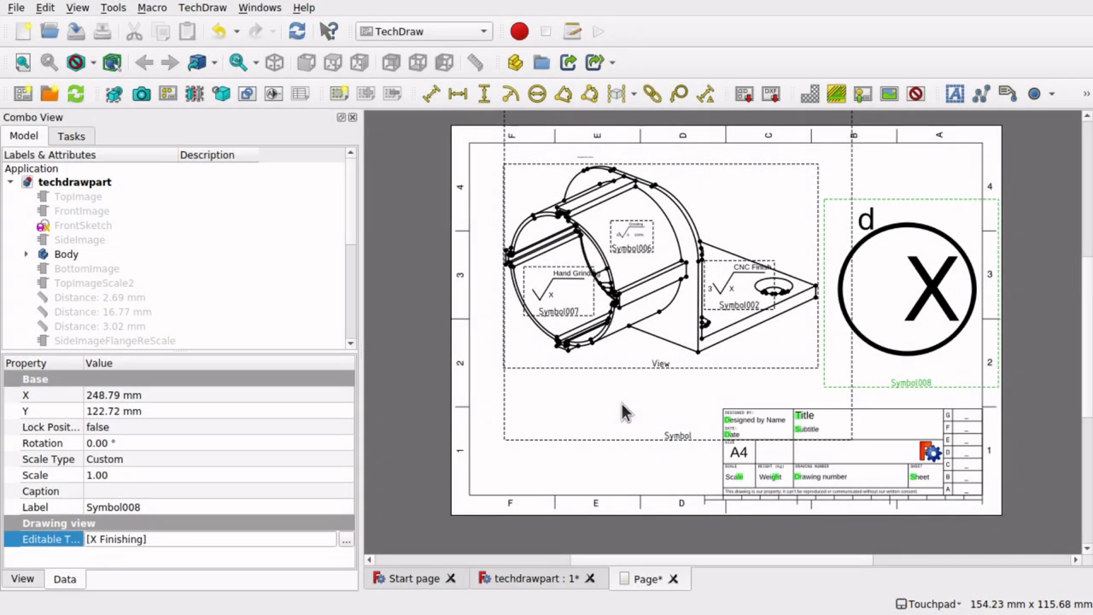
{"action": "left_click", "coordinate": [204, 477]}
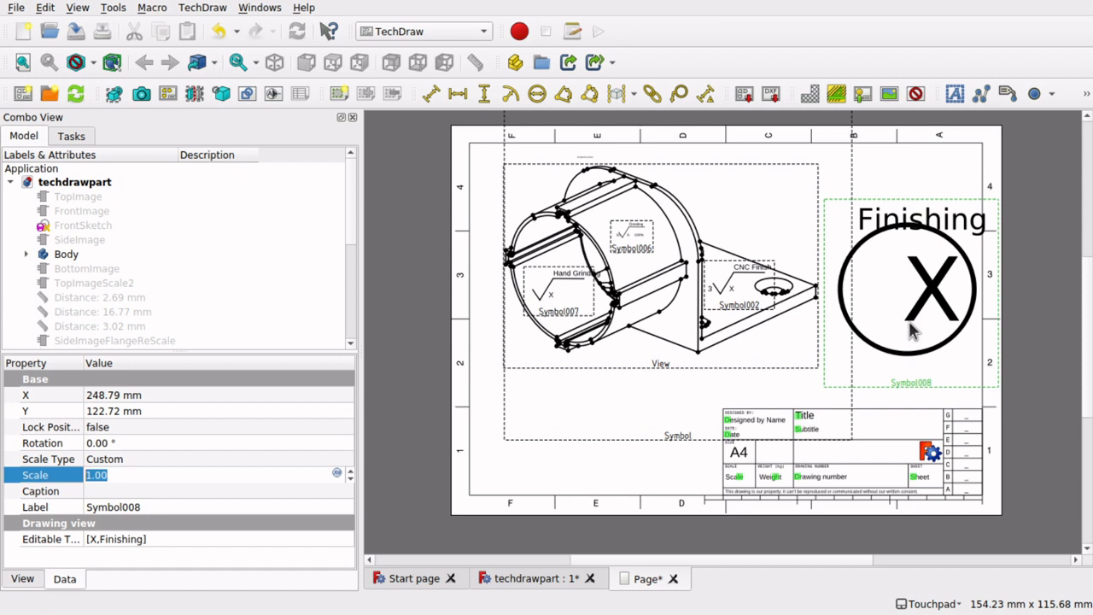
Step: Switch to the gedit window with TestSymbol.svg and reload the file from disk
{"action": "key", "text": "super"}
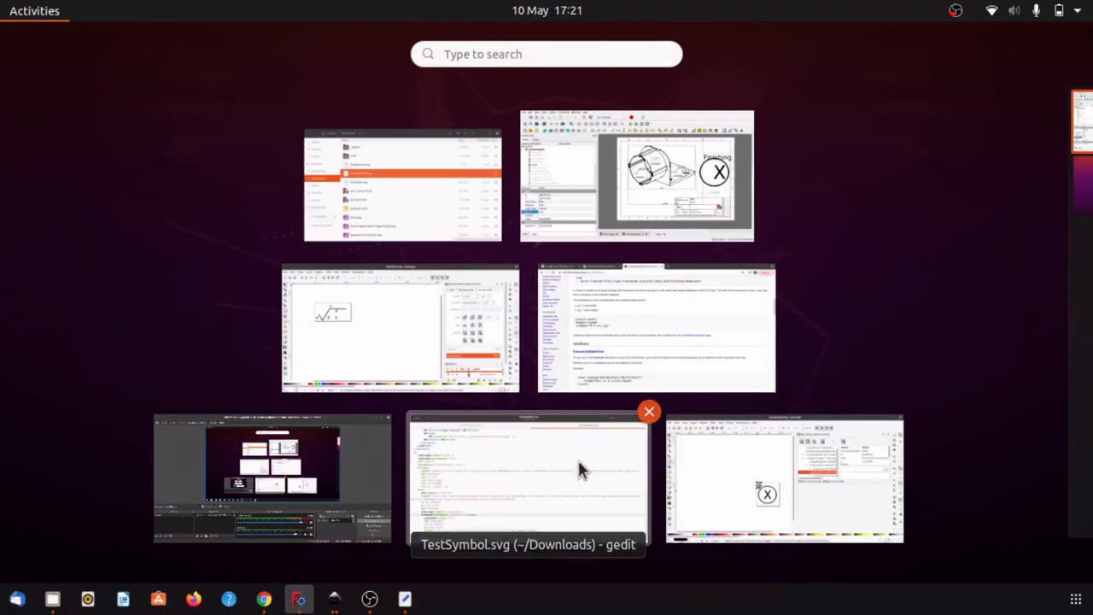
{"action": "left_click", "coordinate": [577, 468]}
{"action": "scroll", "coordinate": [339, 309], "scroll_direction": "up", "scroll_amount": 10}
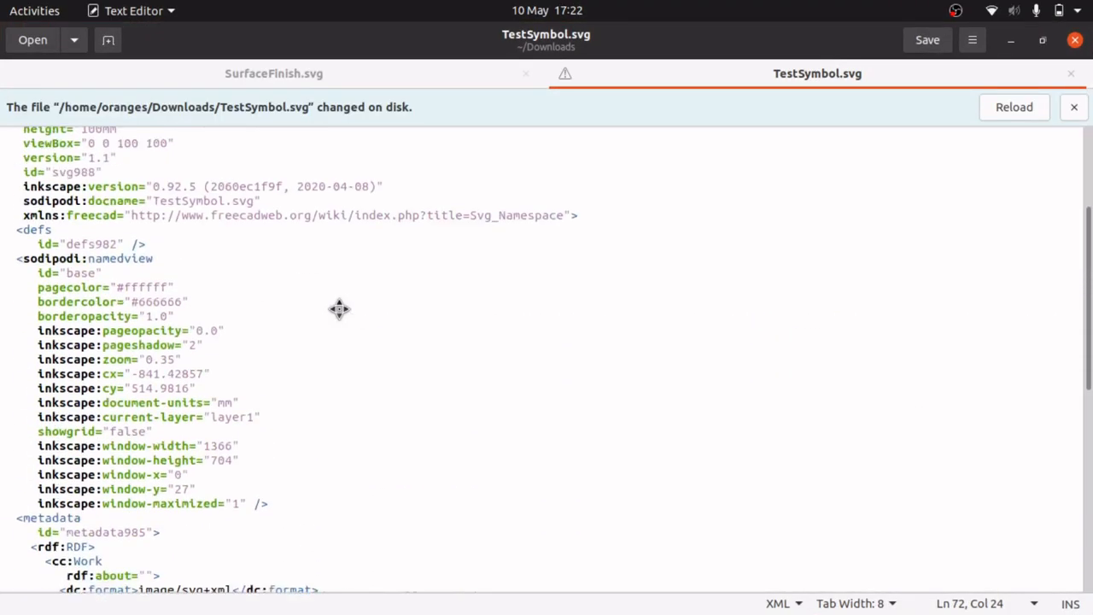
{"action": "left_click", "coordinate": [994, 109]}
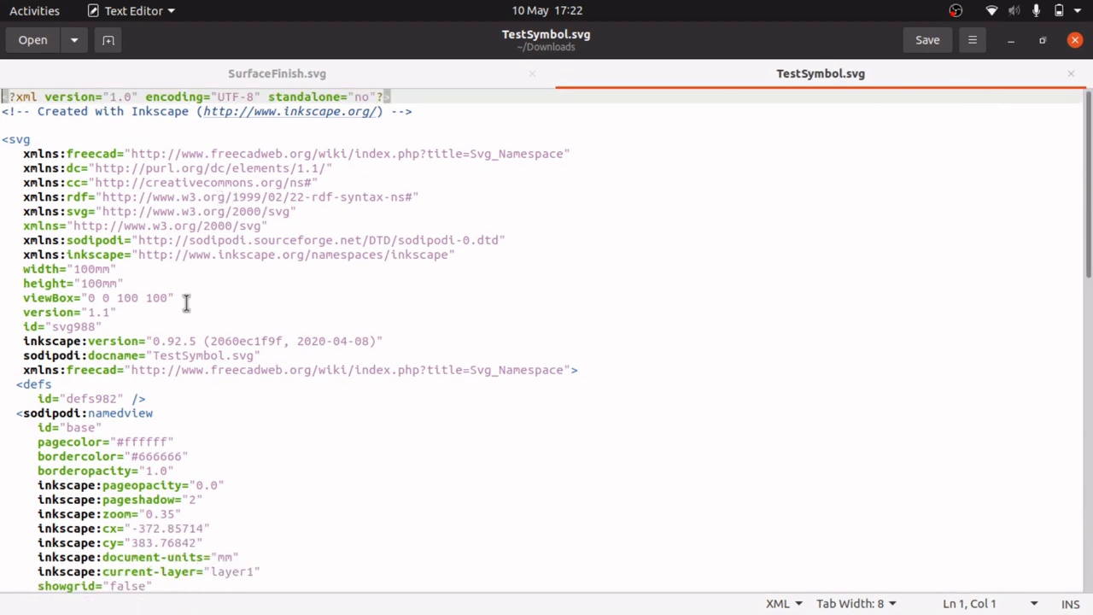
Step: Examine the freecad:editable attributes and contents of both text elements and the xmlns:freecad declaration in TestSymbol.svg
{"action": "scroll", "coordinate": [228, 412], "scroll_direction": "down", "scroll_amount": 15}
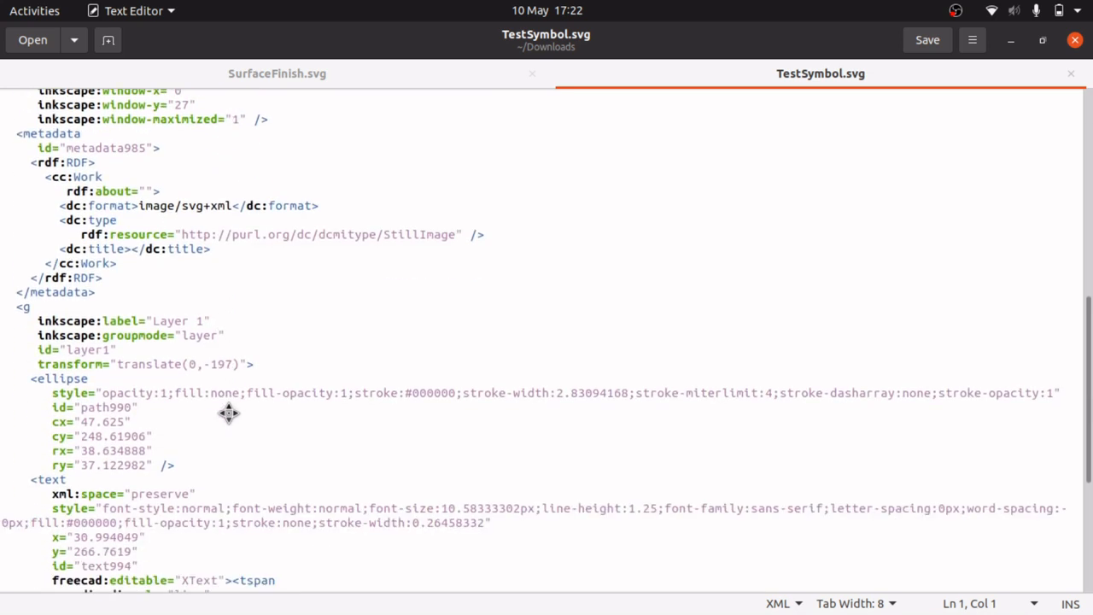
{"action": "scroll", "coordinate": [229, 413], "scroll_direction": "down", "scroll_amount": 2}
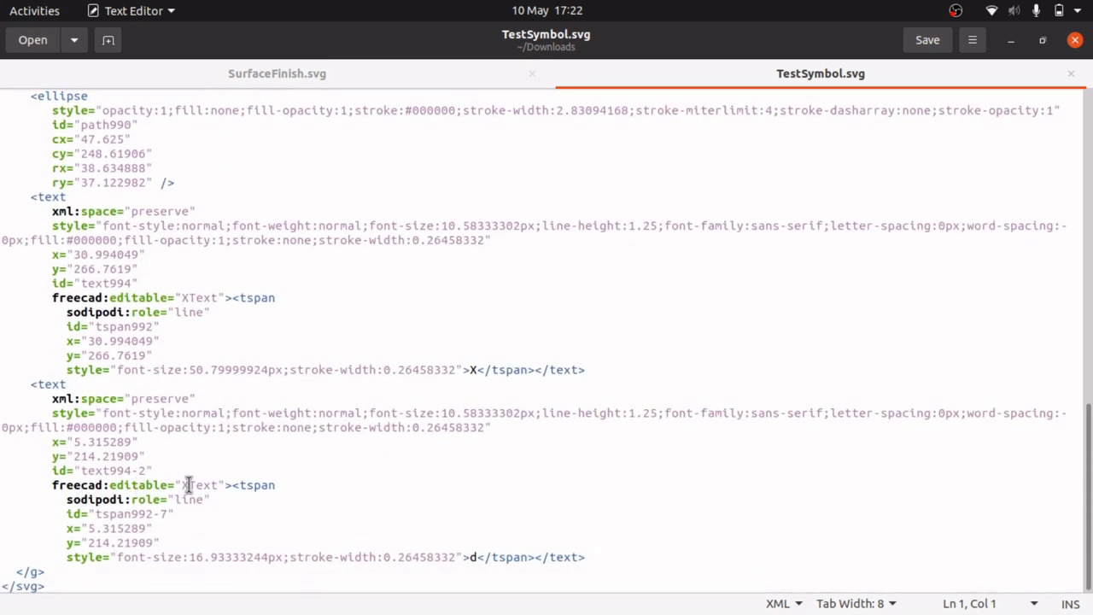
{"action": "left_click_drag", "start_coordinate": [180, 485], "coordinate": [214, 487]}
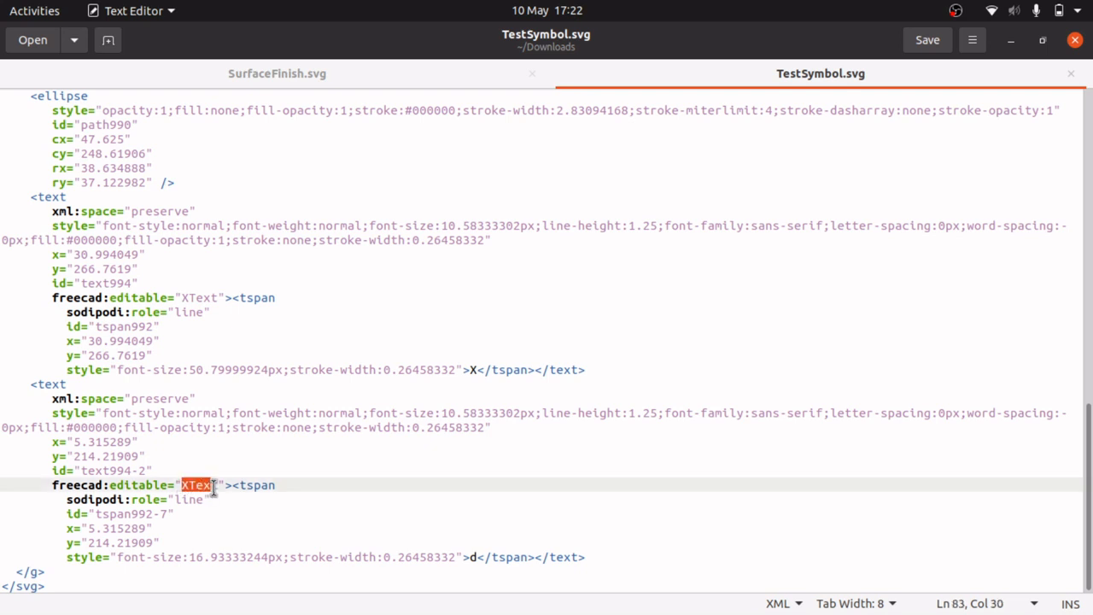
{"action": "double_click", "coordinate": [251, 485]}
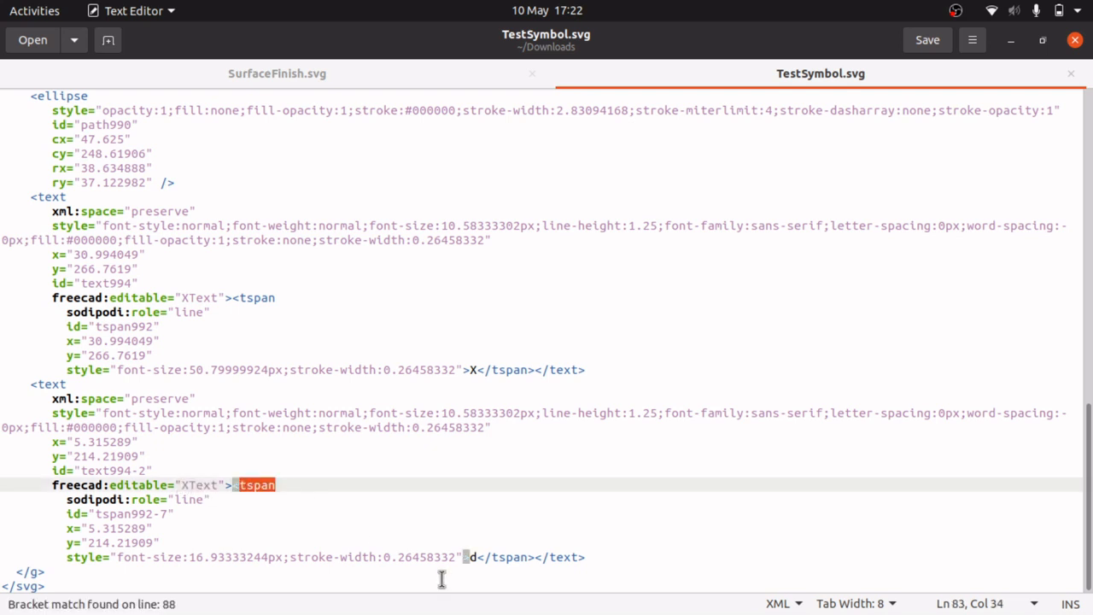
{"action": "left_click", "coordinate": [476, 557]}
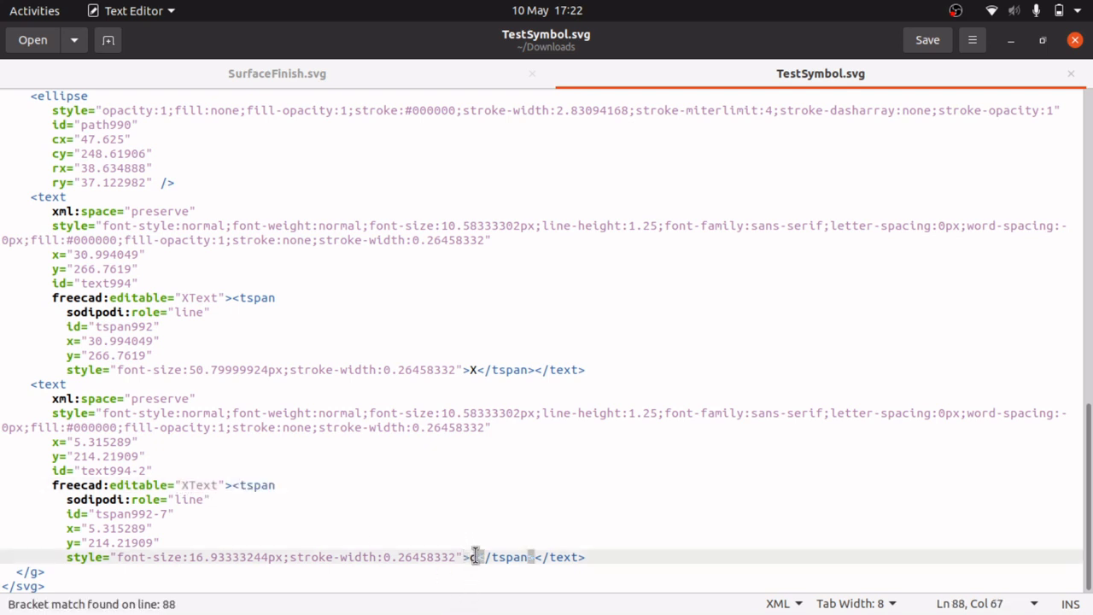
{"action": "left_click", "coordinate": [469, 370]}
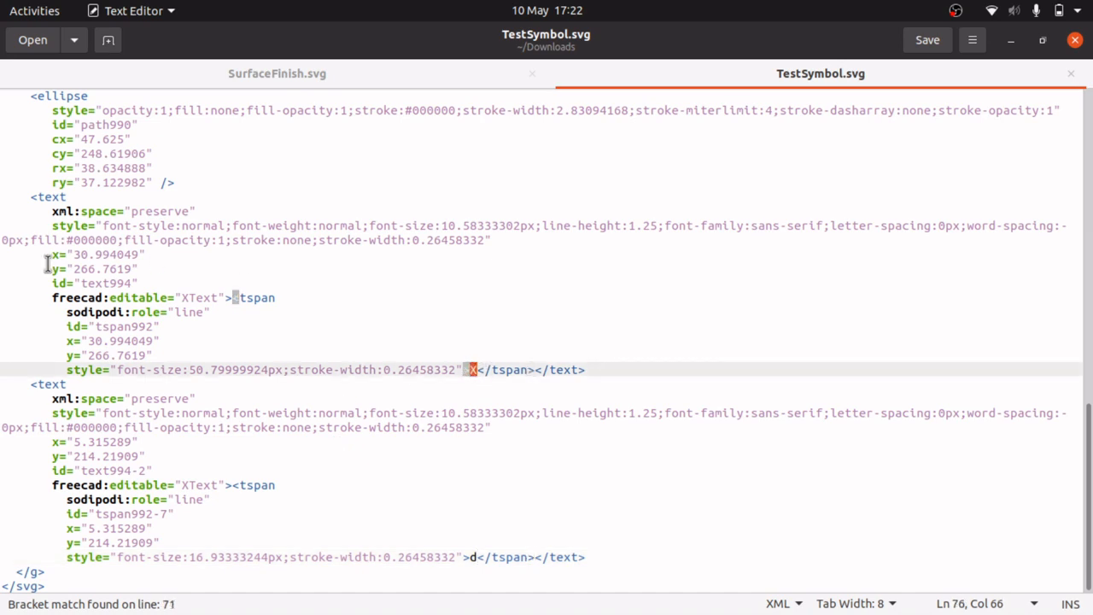
{"action": "scroll", "coordinate": [330, 232], "scroll_direction": "up", "scroll_amount": 15}
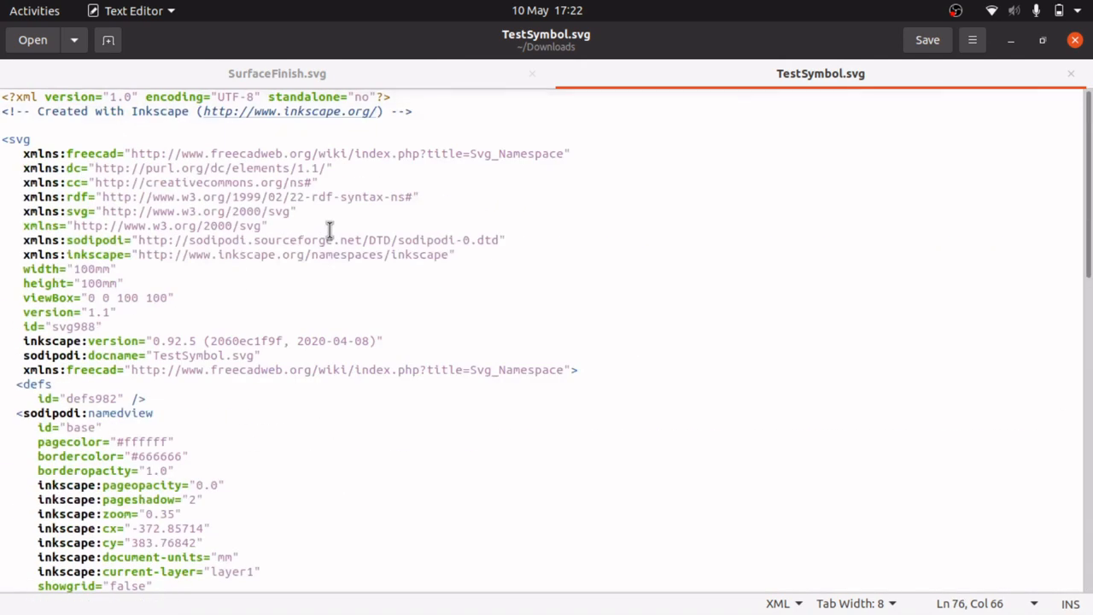
{"action": "left_click", "coordinate": [23, 154]}
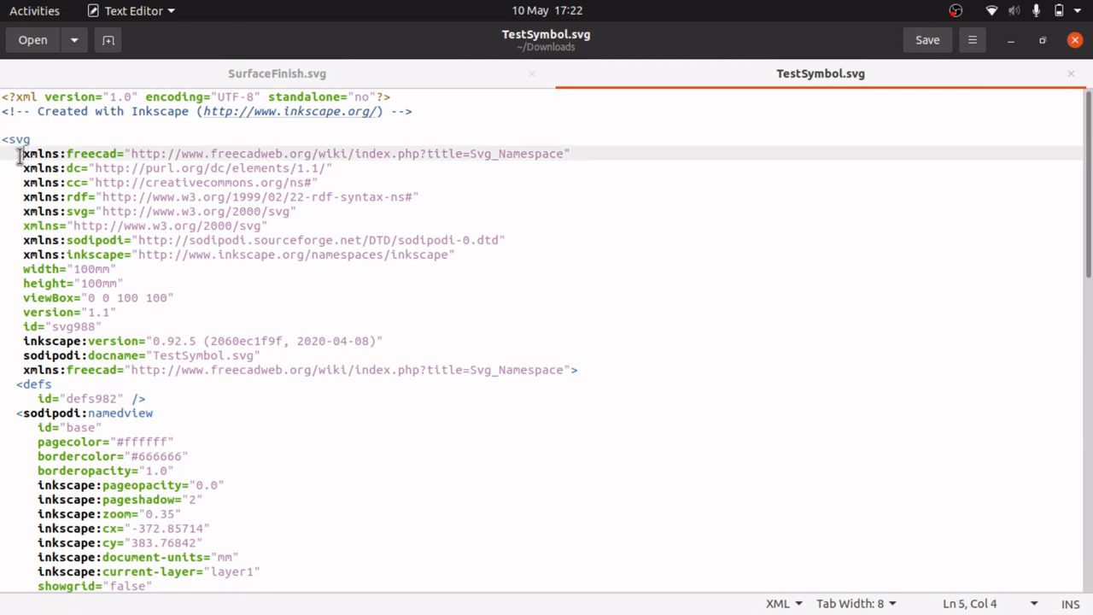
{"action": "left_click_drag", "start_coordinate": [18, 156], "coordinate": [602, 150]}
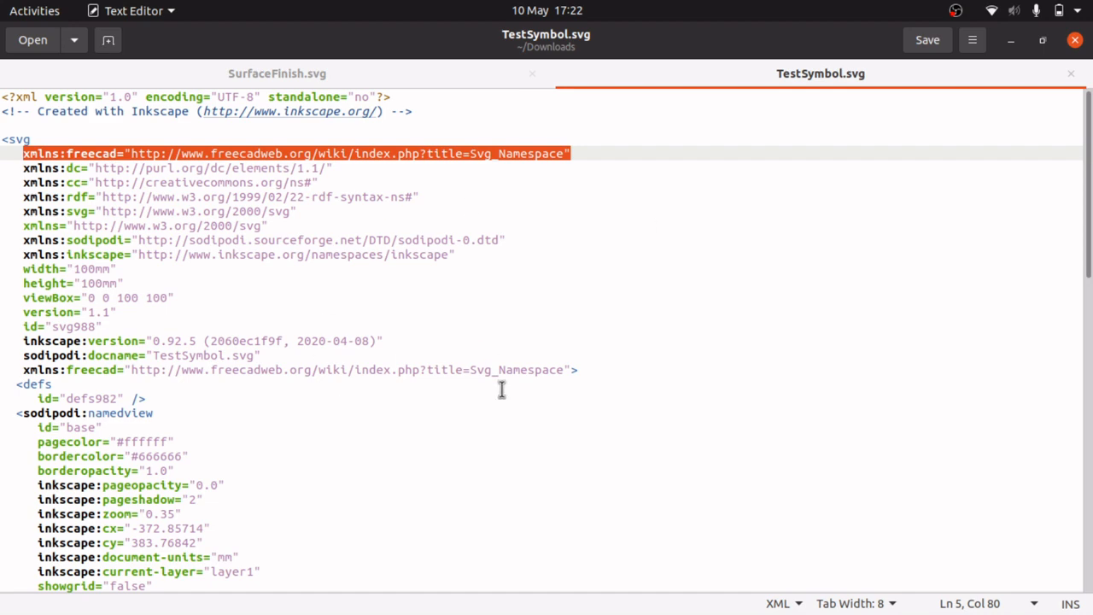
Step: Switch back to FreeCAD and deselect the Finishing symbol on the TechDraw page
{"action": "key", "text": "super"}
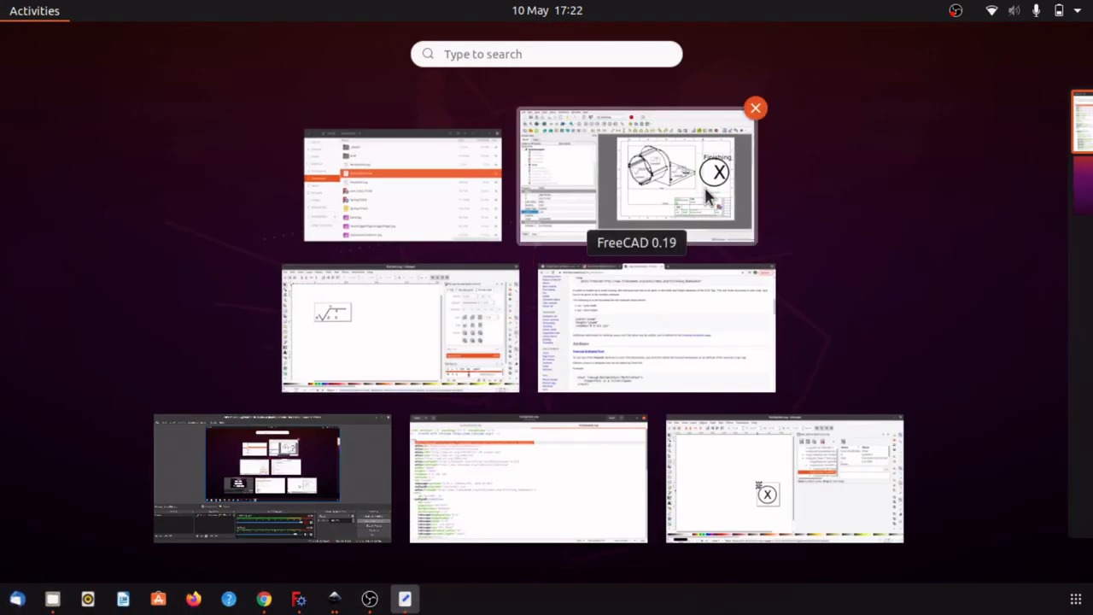
{"action": "left_click", "coordinate": [679, 200]}
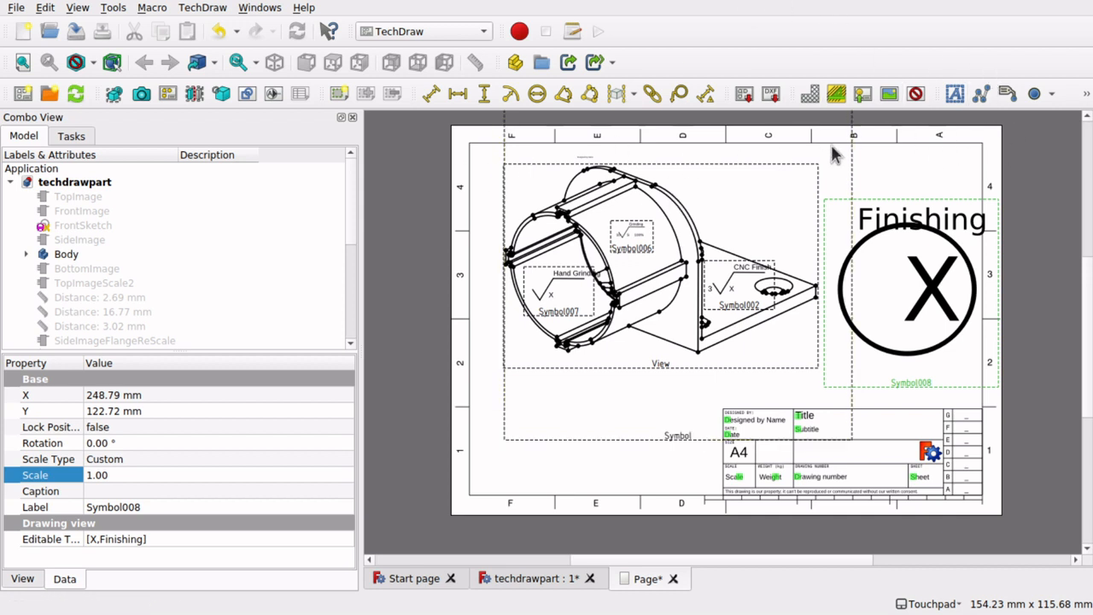
{"action": "left_click", "coordinate": [603, 442]}
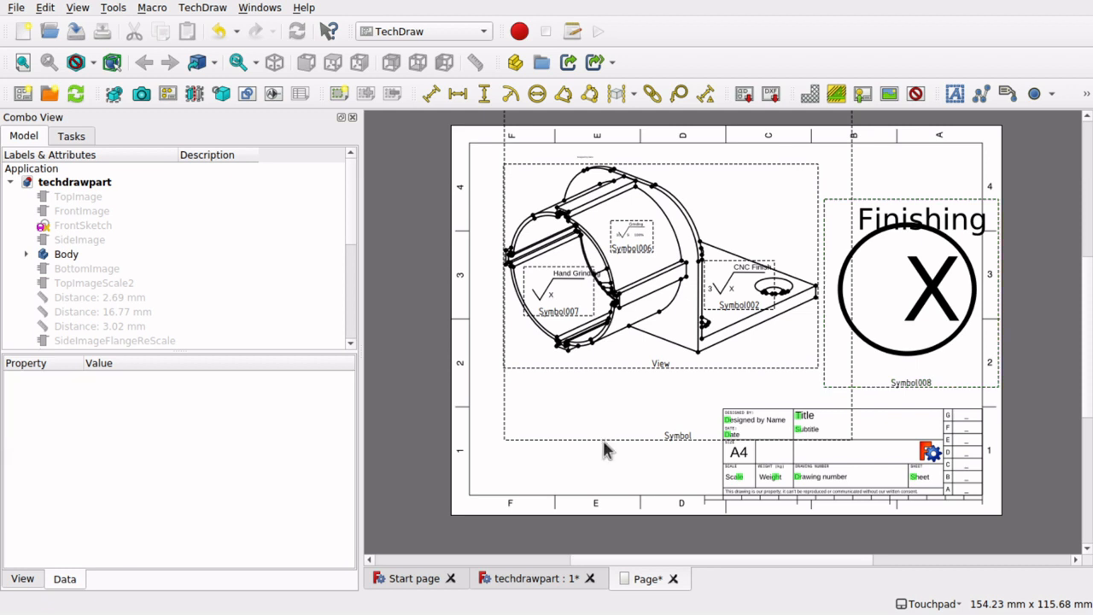